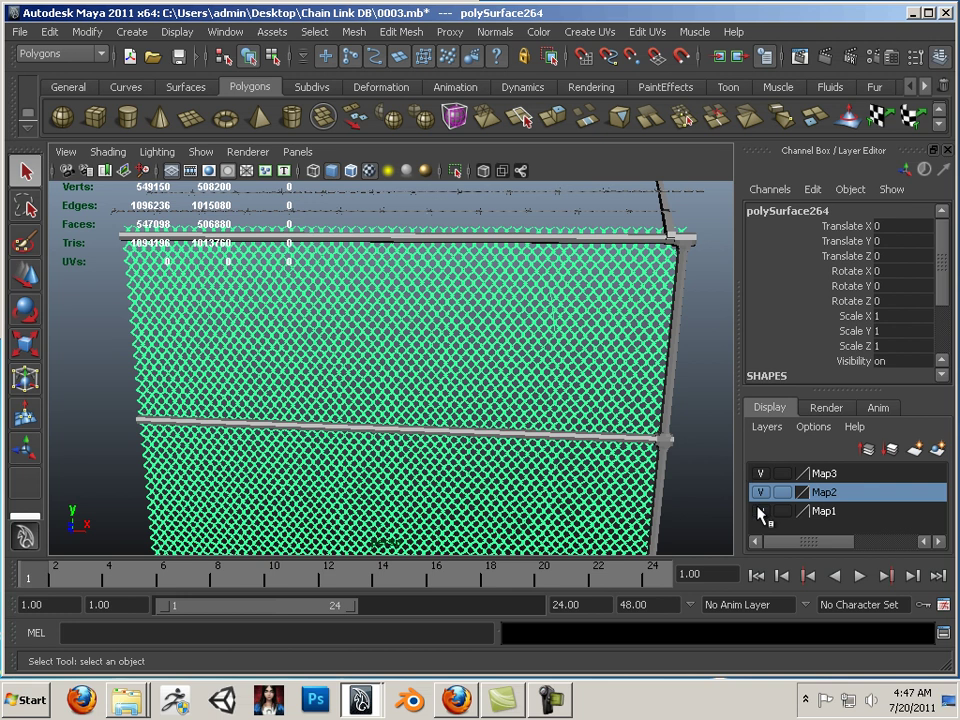
Step: Hide the Map1 and Map3 layers, leaving only the chain-link mesh on Map2 displayed, and clear the selection
click(760, 511)
click(762, 473)
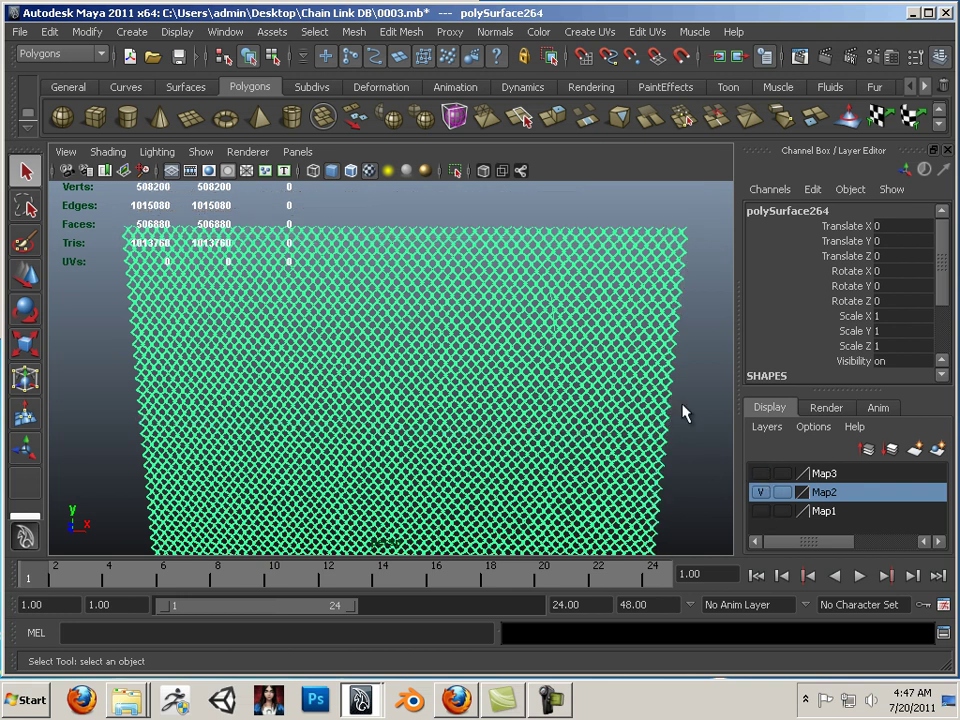
click(690, 429)
mouse_move(663, 383)
alt+mouse_down()
mouse_move(656, 343)
mouse_move(660, 377)
alt+mouse_up()
alt+right_drag(660, 379, 515, 360)
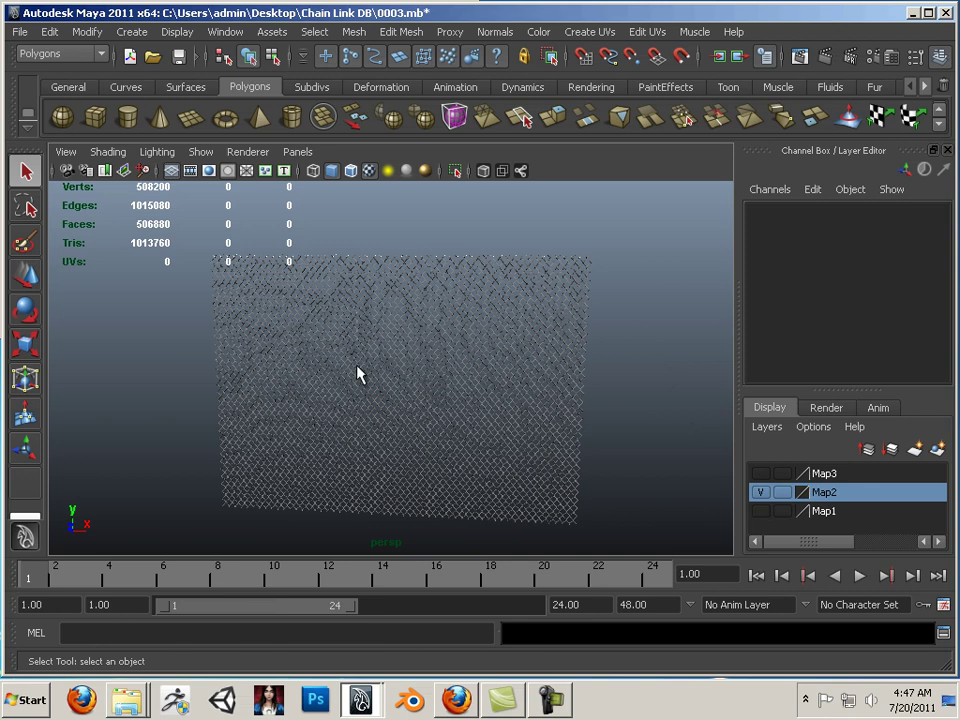
Step: Switch to a full-size front view and select the chain-link mesh
key(space)
key(space)
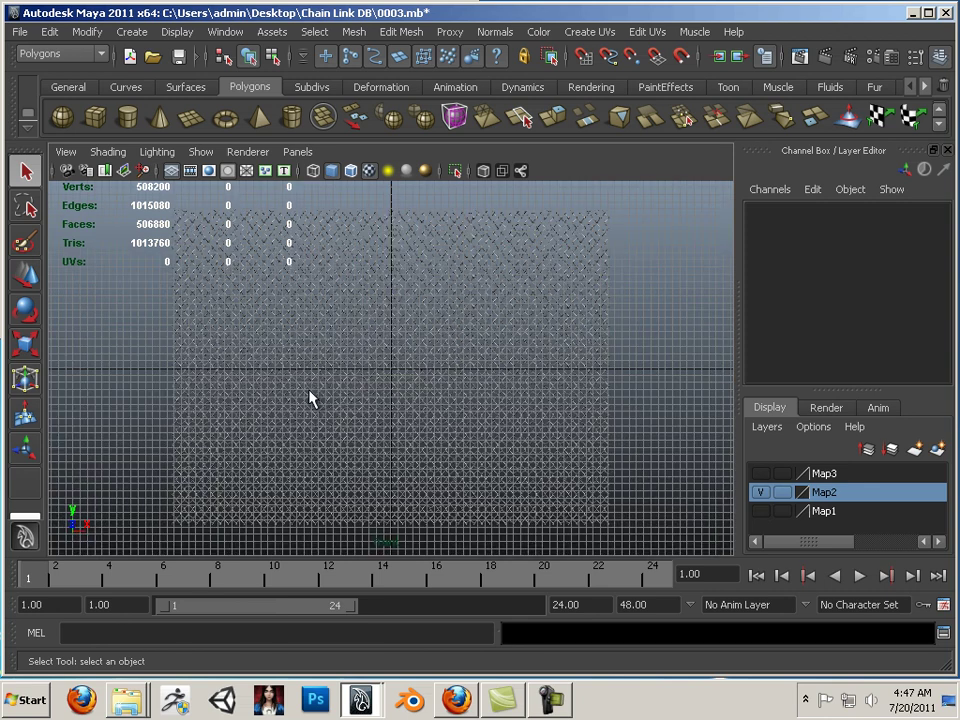
key(space)
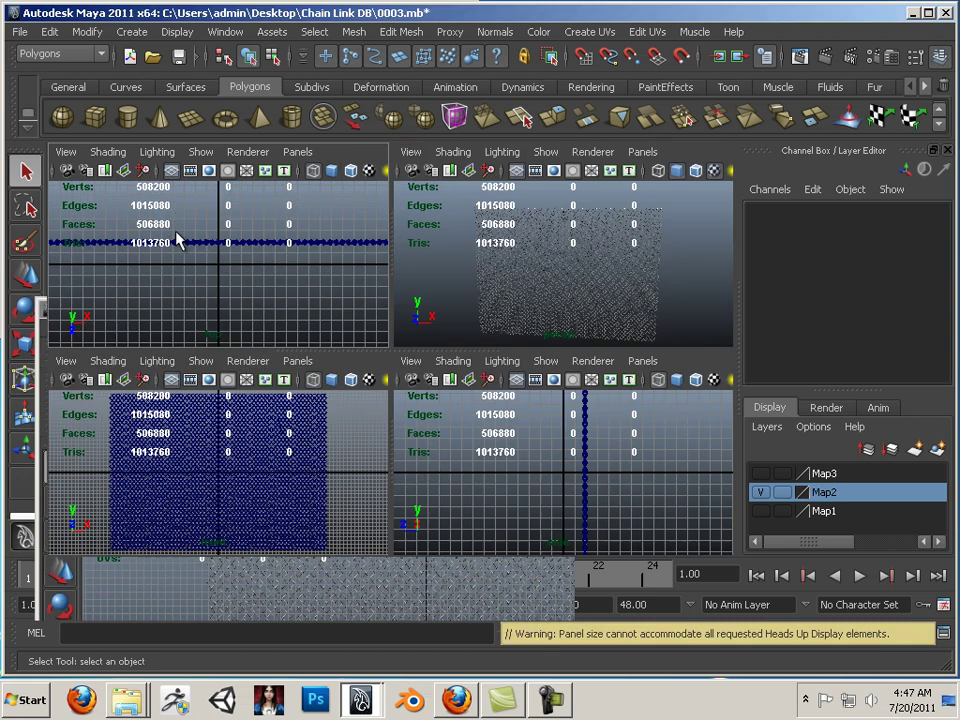
click(240, 497)
key(space)
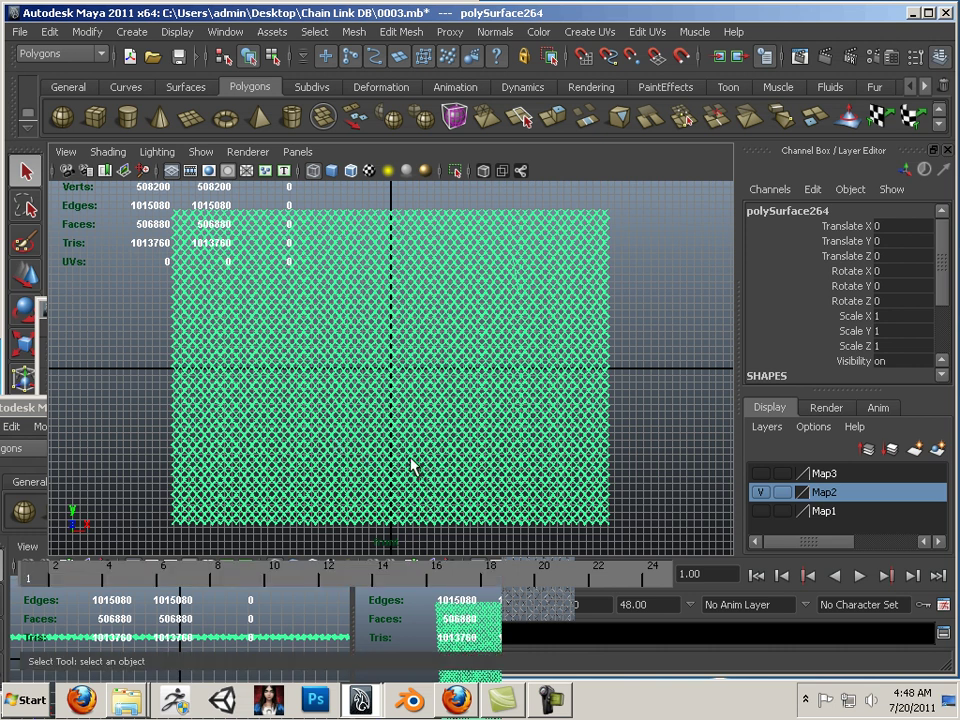
scroll(352, 455, down, 2)
scroll(343, 450, up, 5)
scroll(337, 452, down, 2)
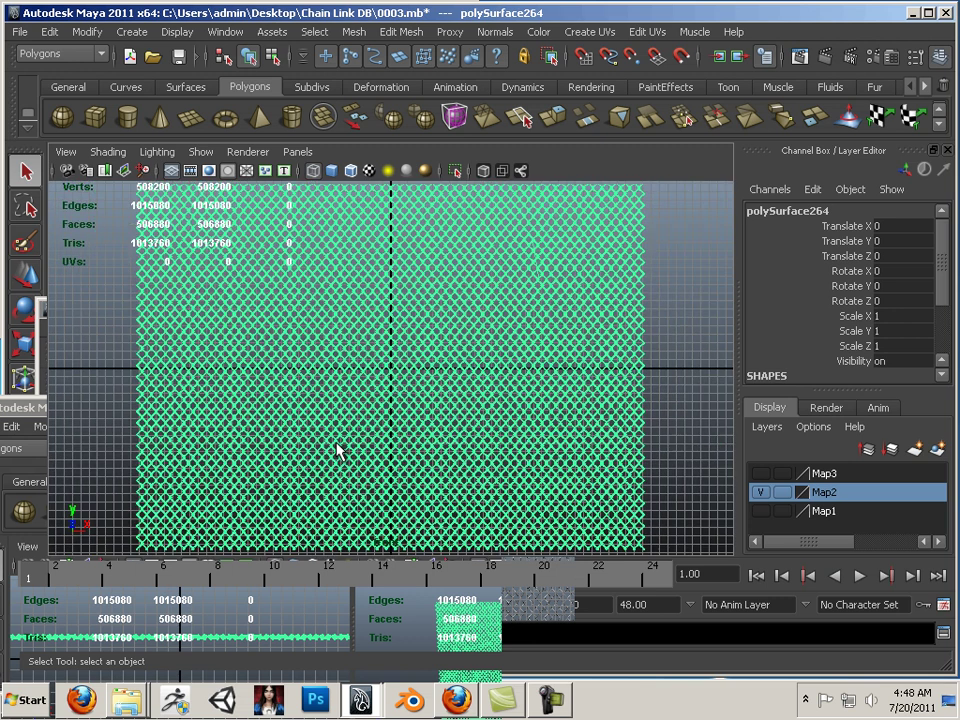
scroll(336, 450, down, 1)
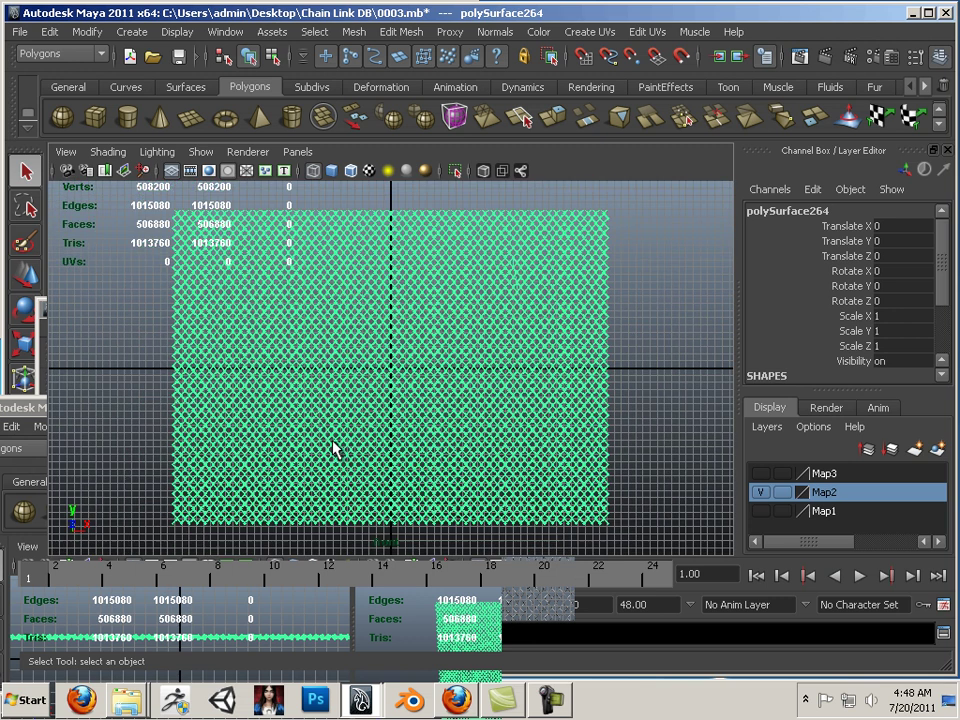
Step: Turn on the Resolution Gate for the front camera and frame the chain-link mesh to fill the gate's width
click(65, 152)
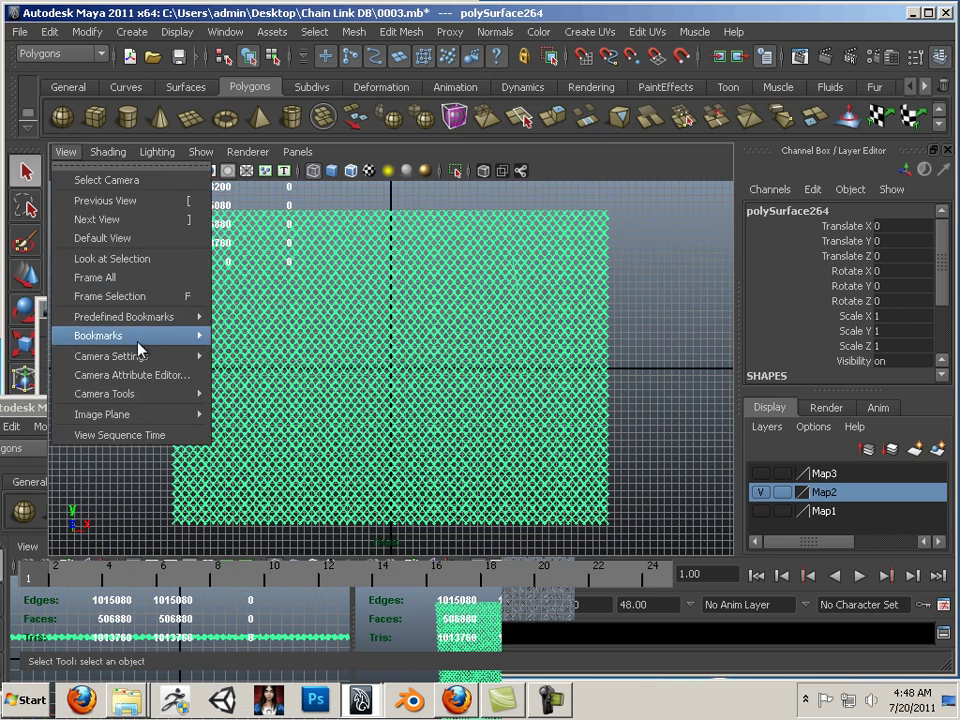
mouse_move(145, 356)
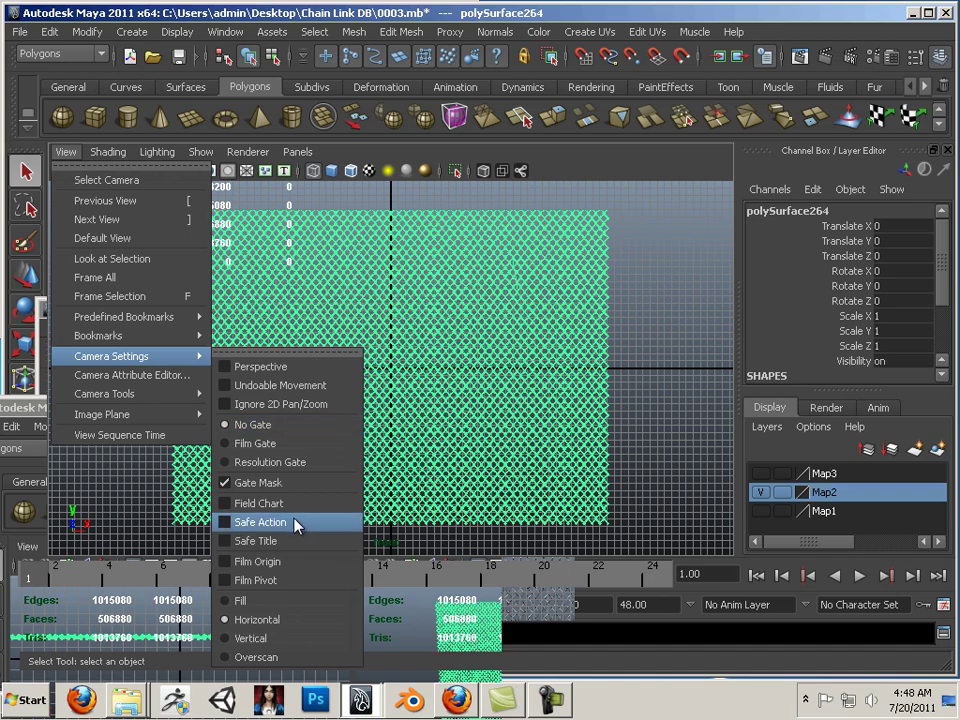
click(293, 462)
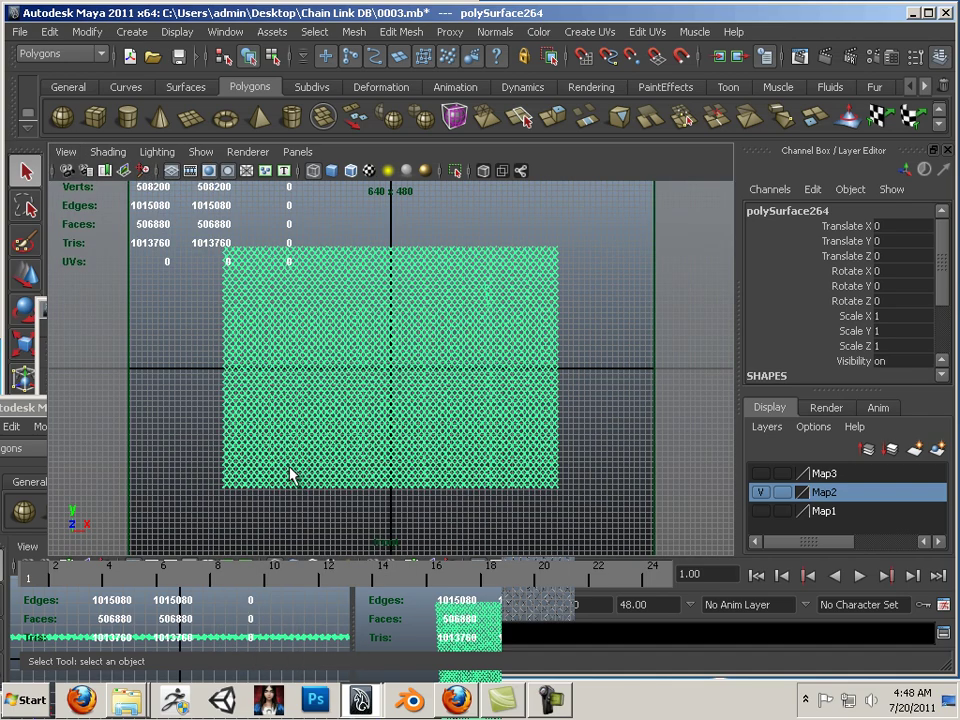
alt+right_drag(246, 461, 448, 443)
alt+middle_drag(448, 443, 446, 442)
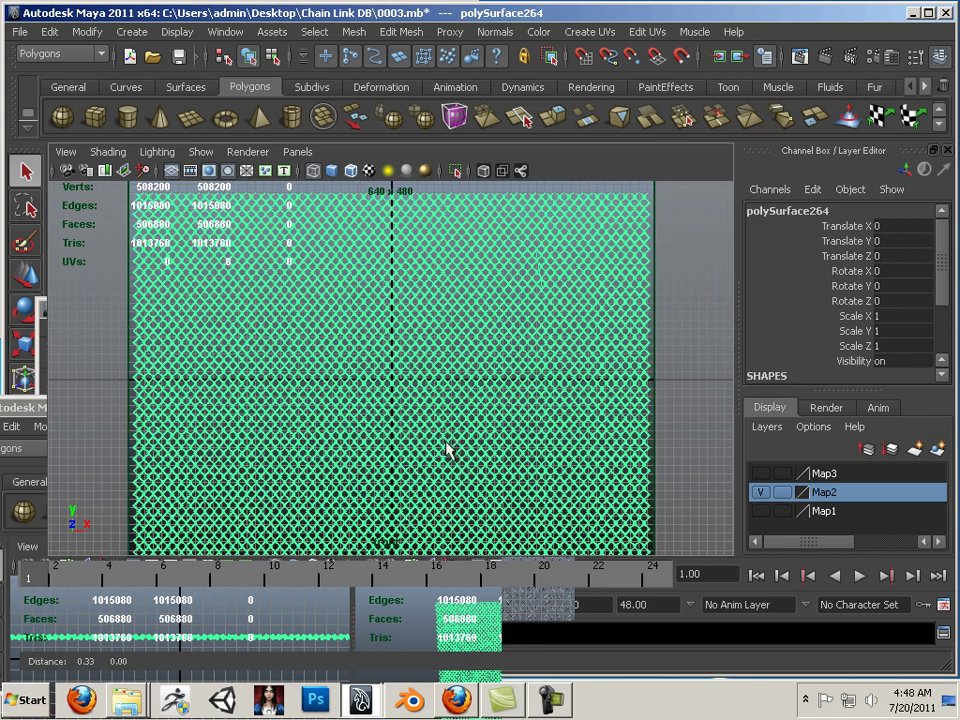
alt+right_drag(446, 442, 446, 440)
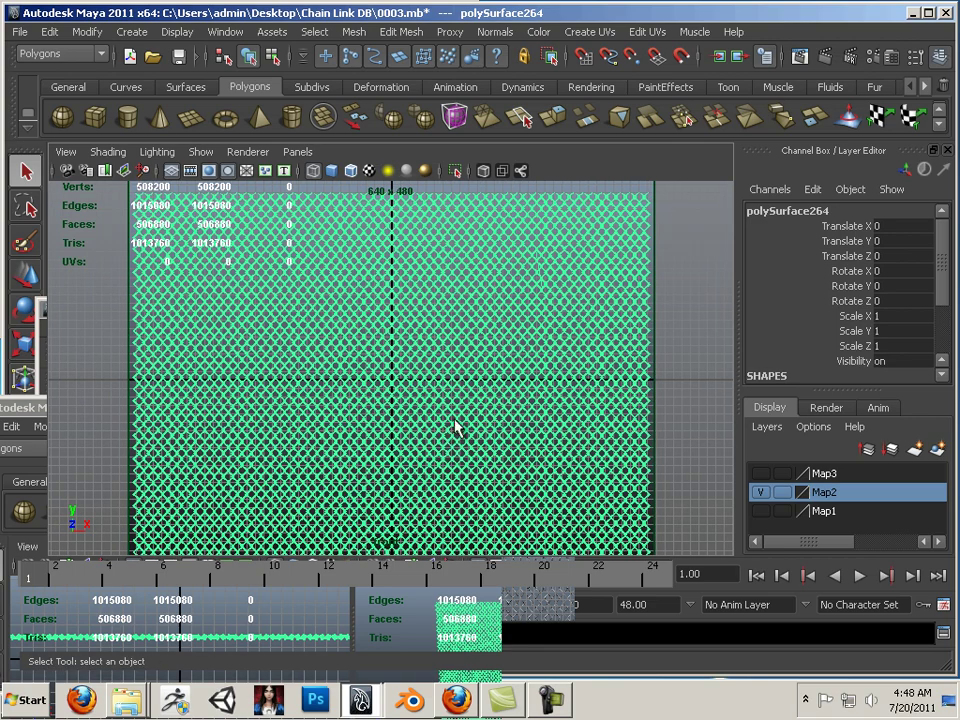
Step: Select the stray stretched face that runs across the openings of the chain-link mesh and delete it
alt+middle_drag(472, 372, 448, 433)
alt+right_drag(448, 433, 529, 420)
alt+middle_drag(529, 420, 405, 480)
alt+right_drag(505, 482, 626, 484)
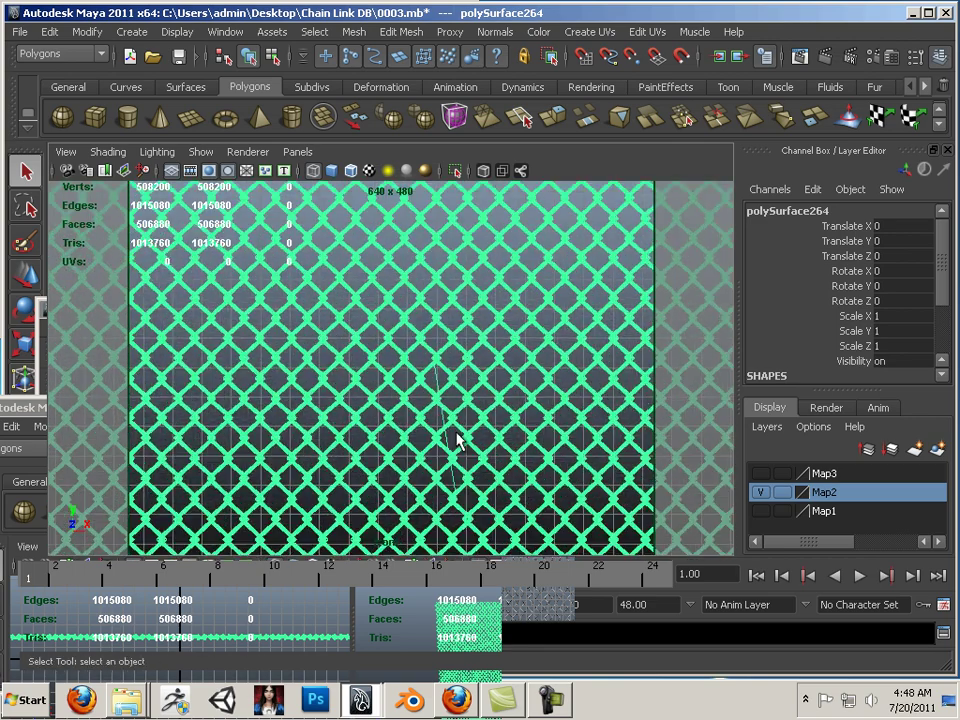
alt+right_drag(456, 439, 520, 436)
alt+right_drag(351, 394, 412, 402)
alt+middle_drag(460, 435, 392, 312)
alt+right_drag(390, 312, 536, 439)
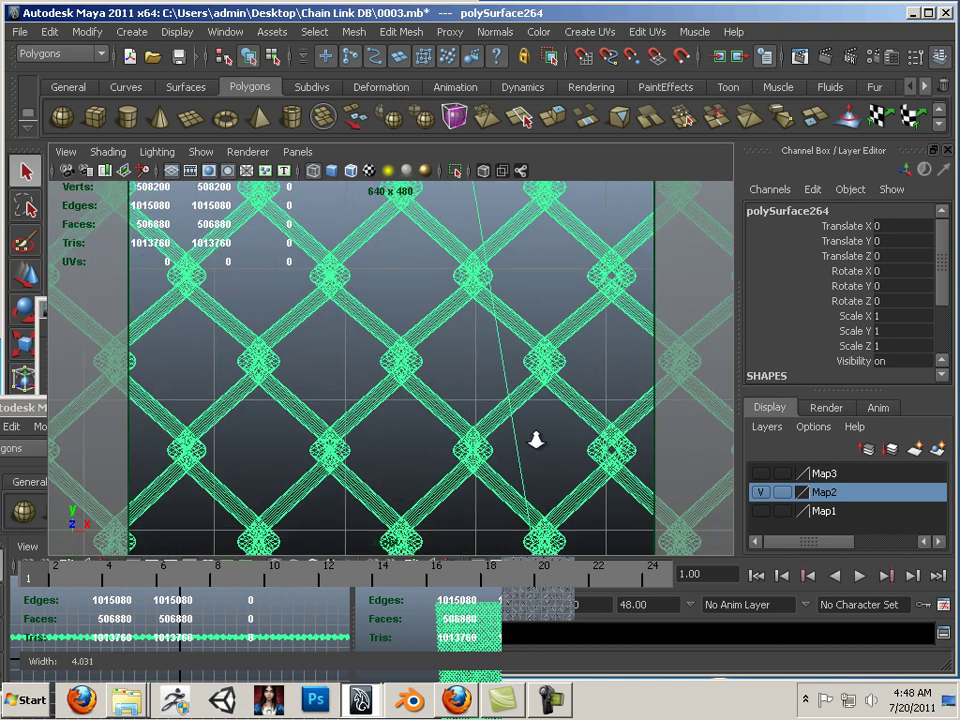
alt+middle_drag(536, 439, 388, 224)
alt+right_drag(388, 224, 549, 349)
alt+middle_drag(549, 349, 484, 465)
alt+right_drag(484, 465, 456, 409)
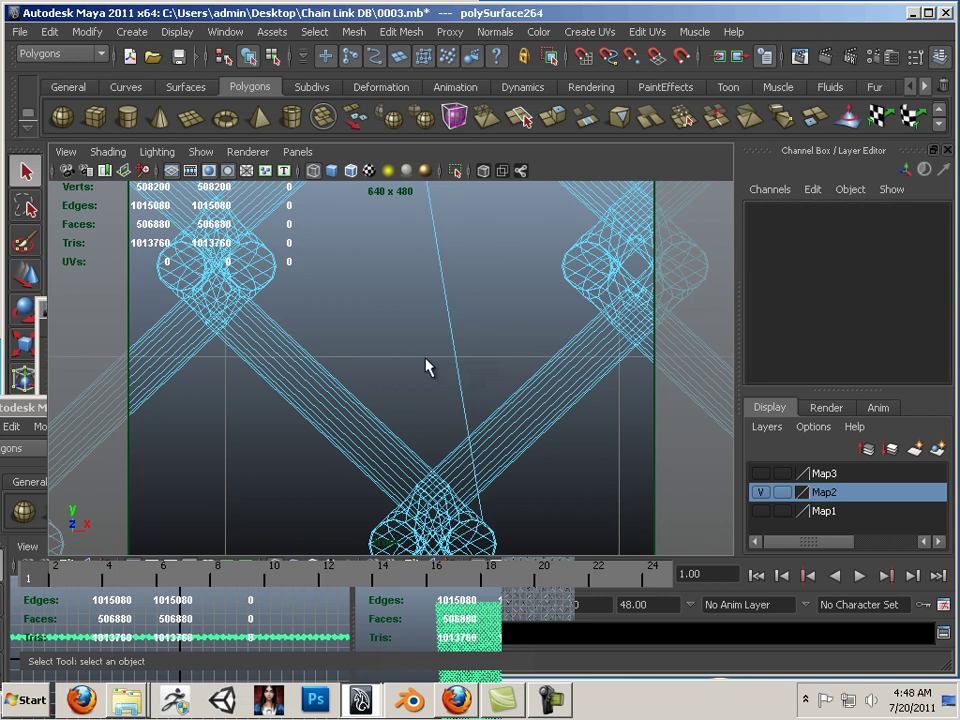
click(446, 364)
alt+middle_drag(431, 328, 443, 382)
alt+right_drag(443, 382, 671, 497)
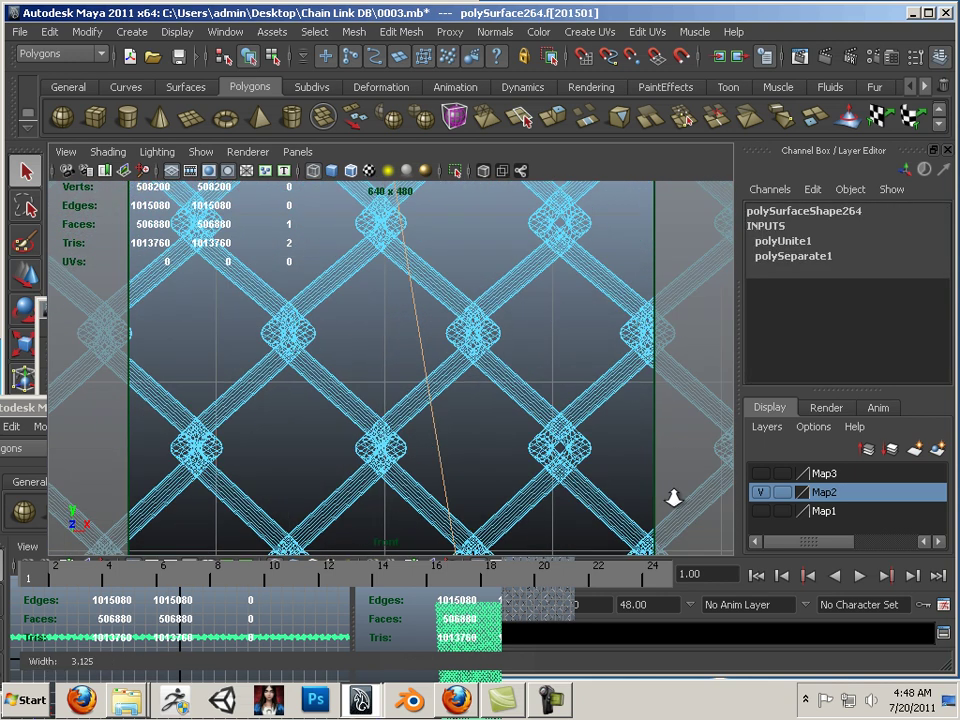
alt+right_drag(448, 390, 487, 427)
alt+middle_drag(487, 427, 472, 507)
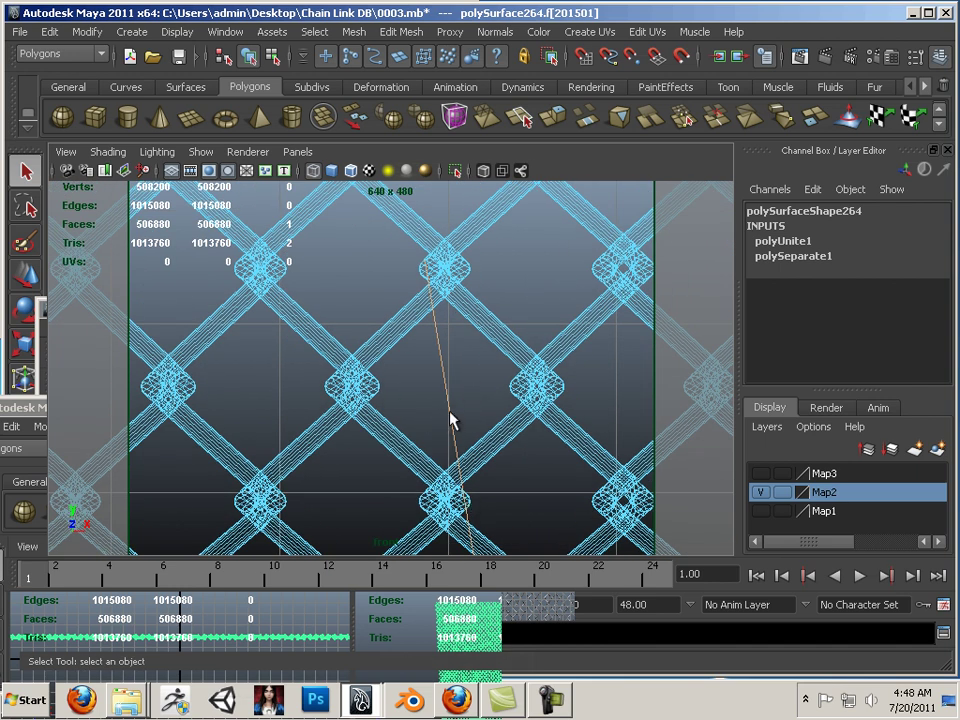
key(Delete)
Step: Reframe the whole chain-link mesh in the front view so its width fills the resolution gate
alt+right_drag(483, 418, 36, 315)
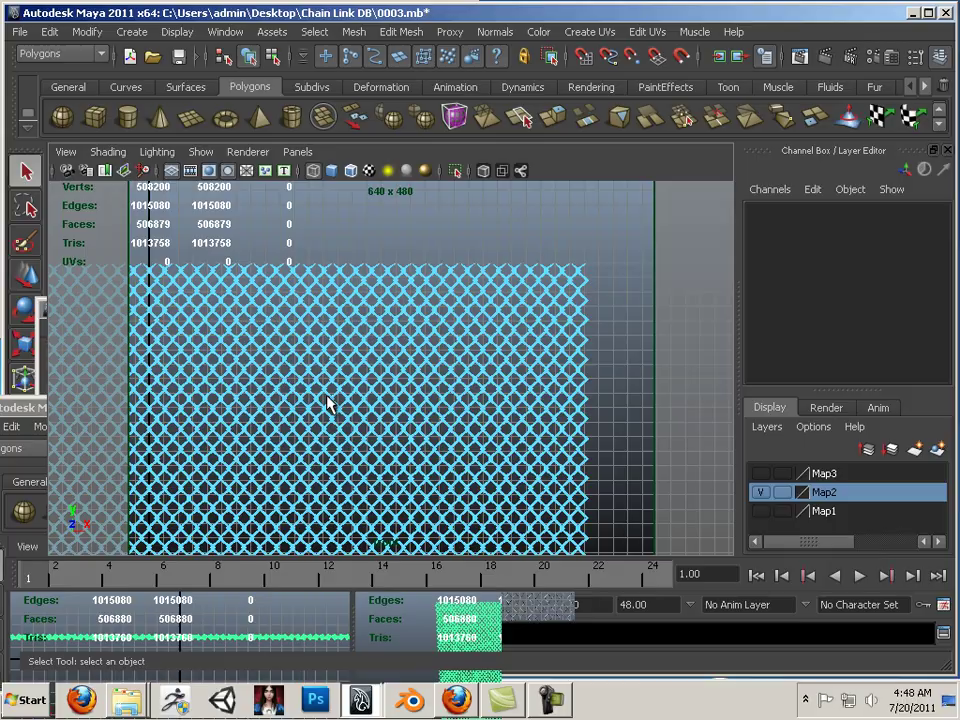
alt+right_drag(329, 403, 383, 345)
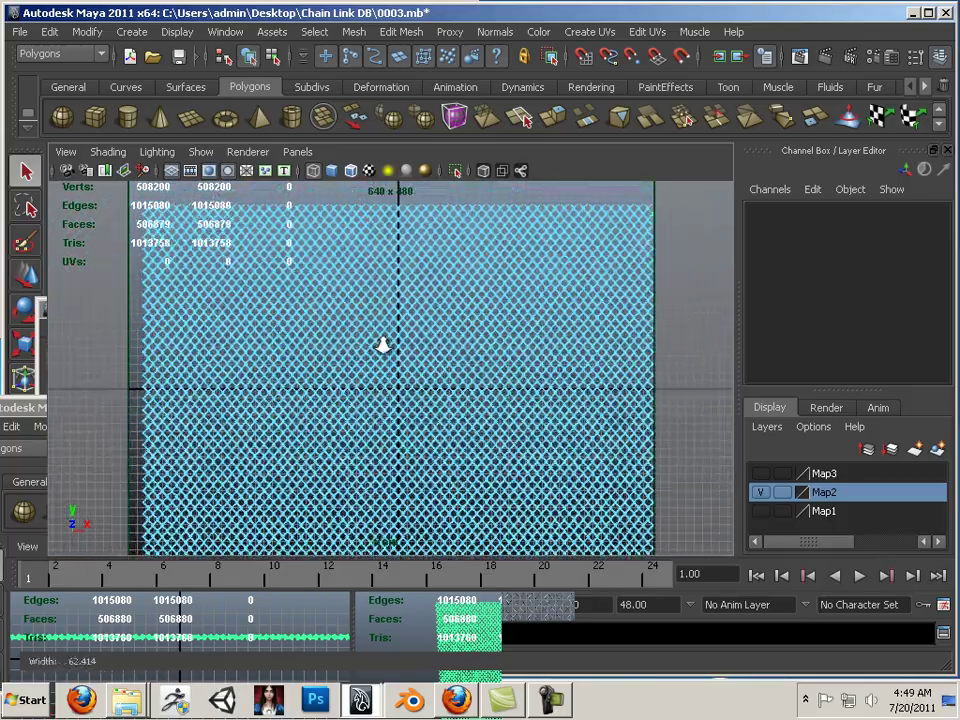
mouse_move(383, 345)
alt+middle_down()
mouse_move(394, 351)
mouse_move(386, 336)
alt+middle_up()
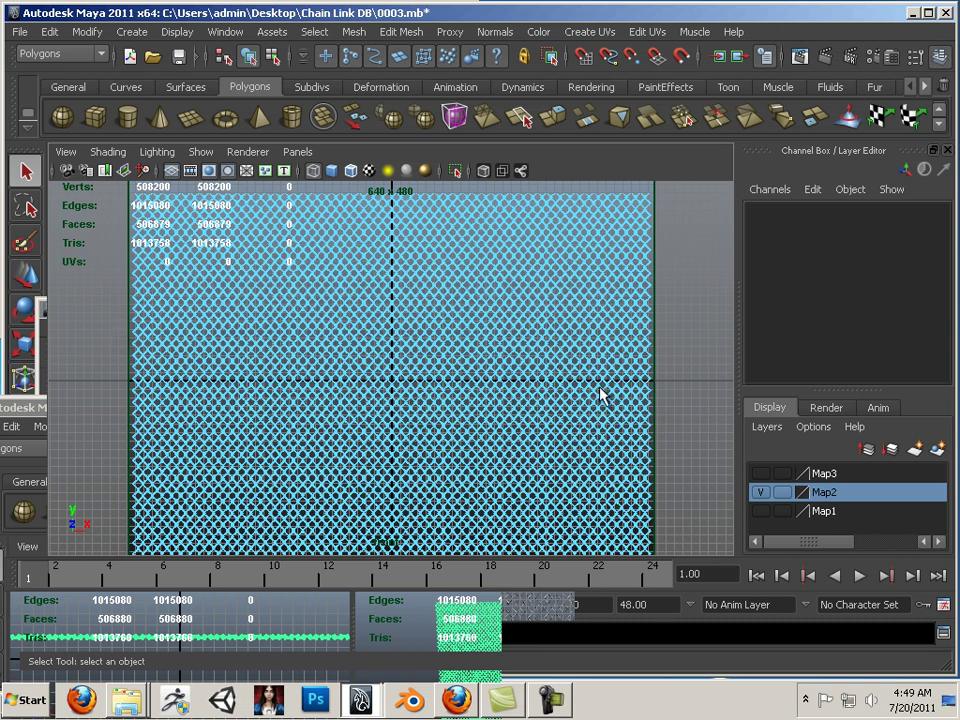
Step: Open the Render Settings, check the available renderers, and load the Mayatomr.mll plug-in
click(861, 56)
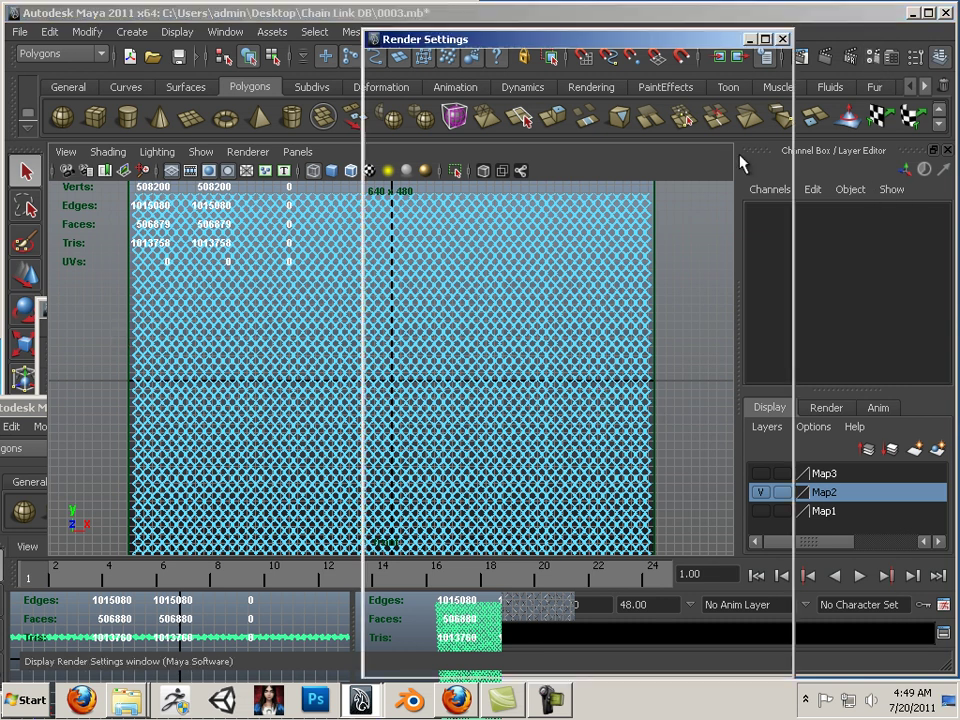
click(482, 107)
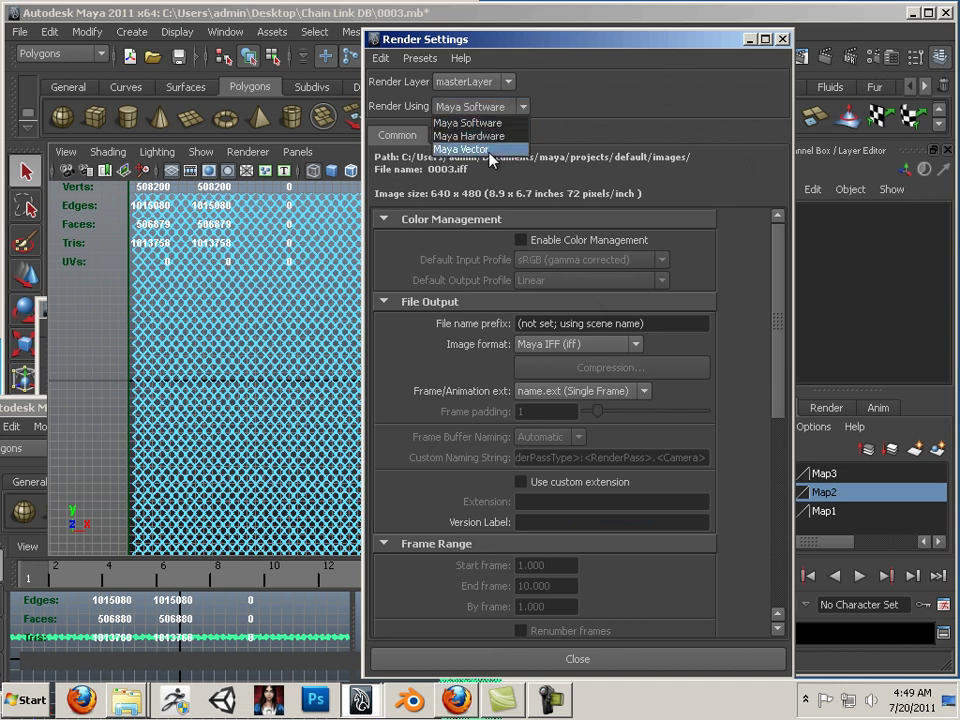
click(225, 32)
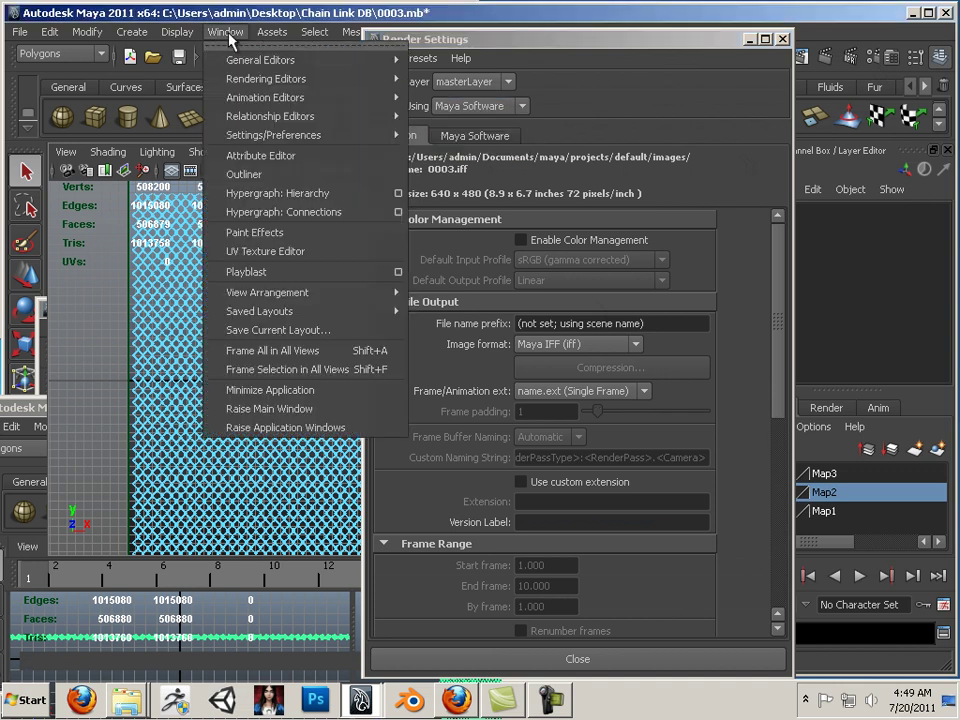
mouse_move(242, 136)
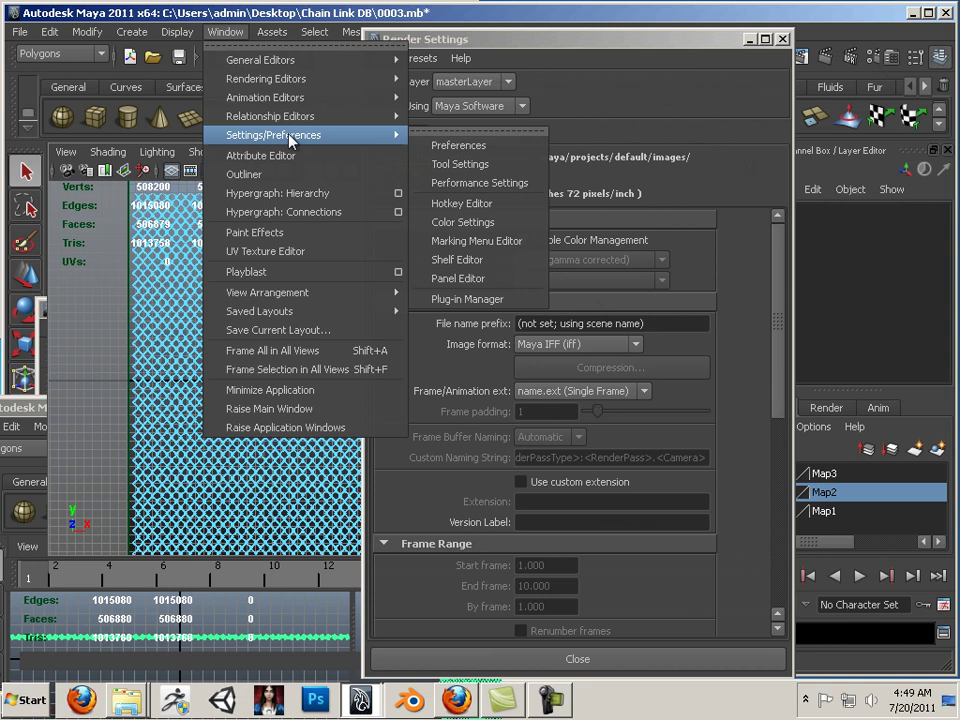
click(484, 299)
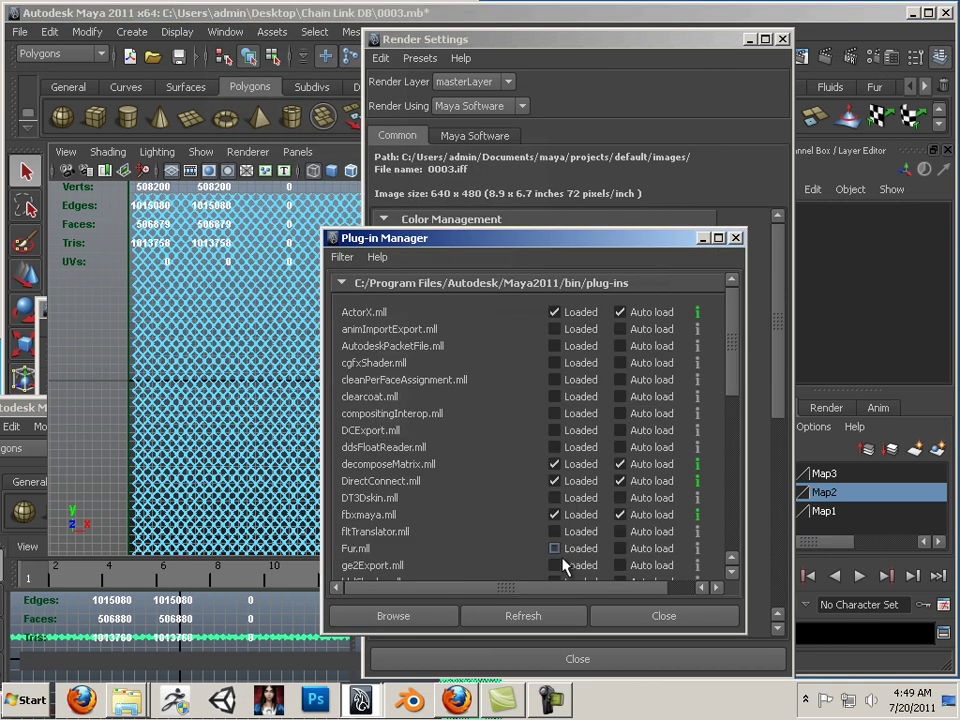
scroll(551, 514, down, 2)
scroll(551, 514, down, 3)
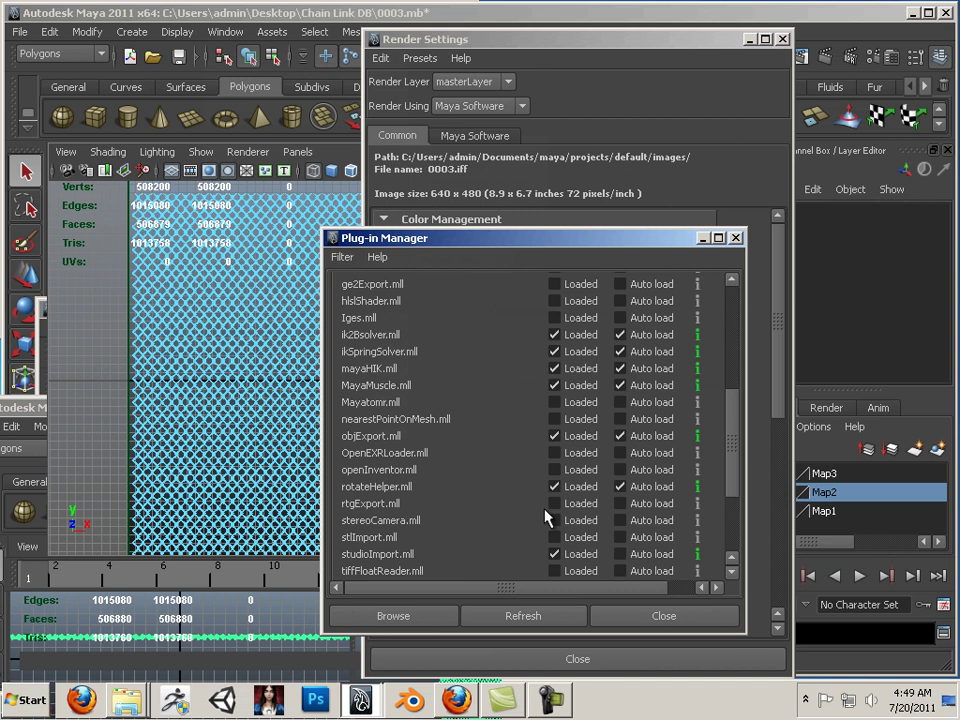
click(555, 402)
click(601, 619)
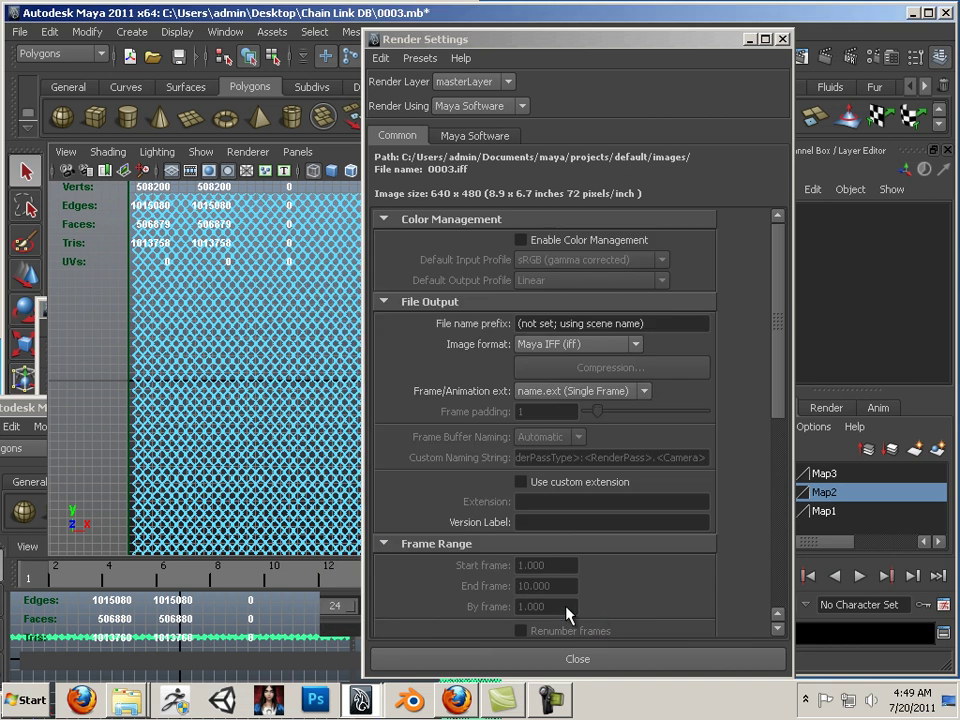
Step: Set the renderer to mental ray and its quality preset to Production
click(520, 106)
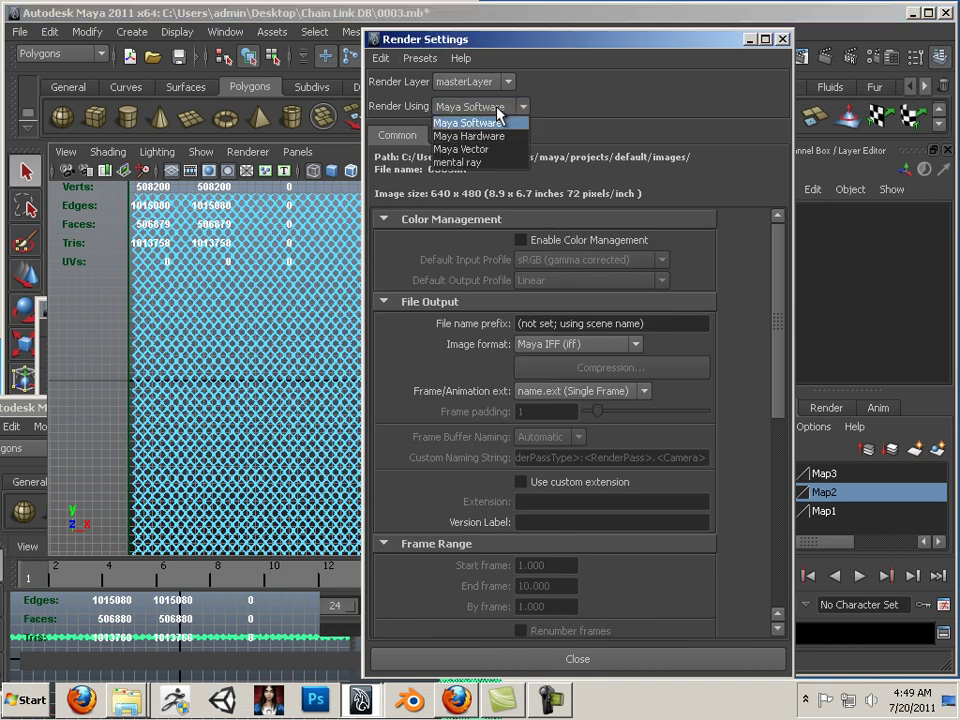
click(468, 163)
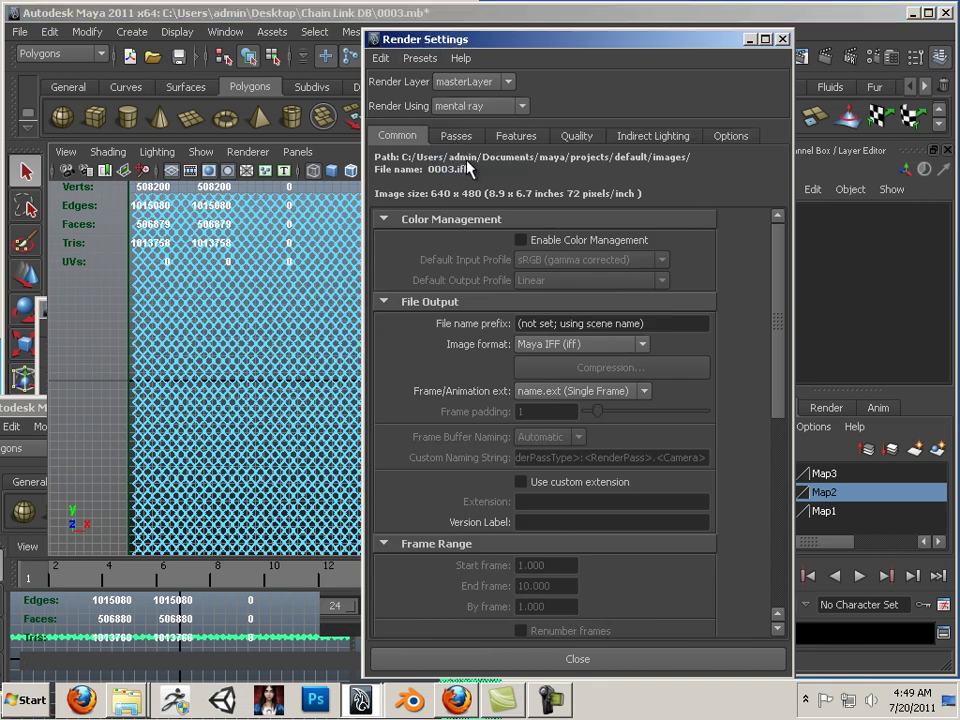
click(574, 138)
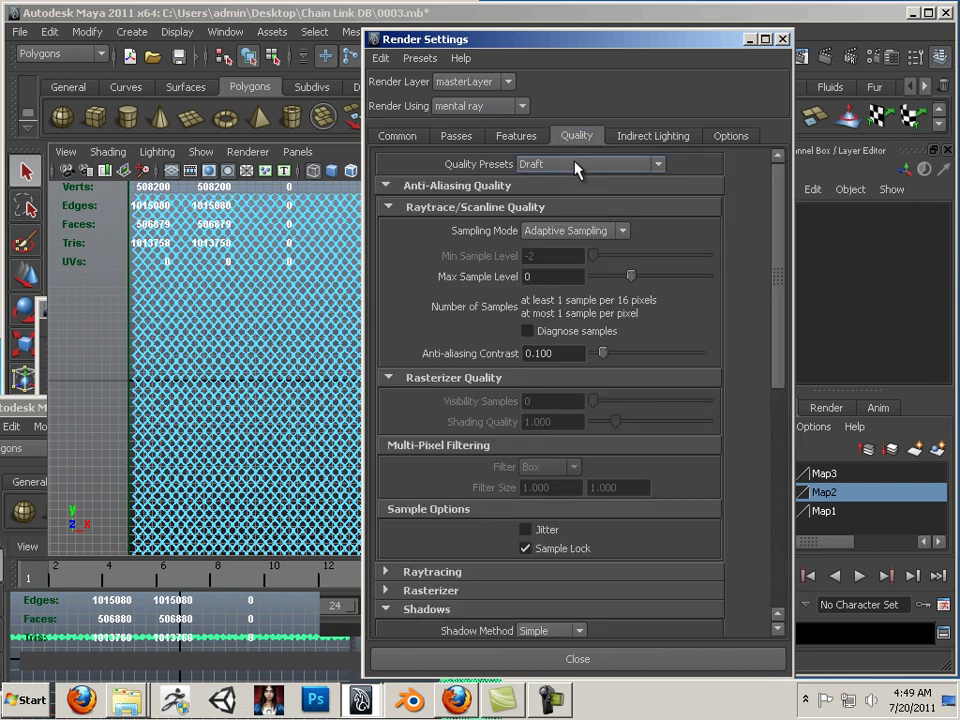
click(588, 164)
click(582, 312)
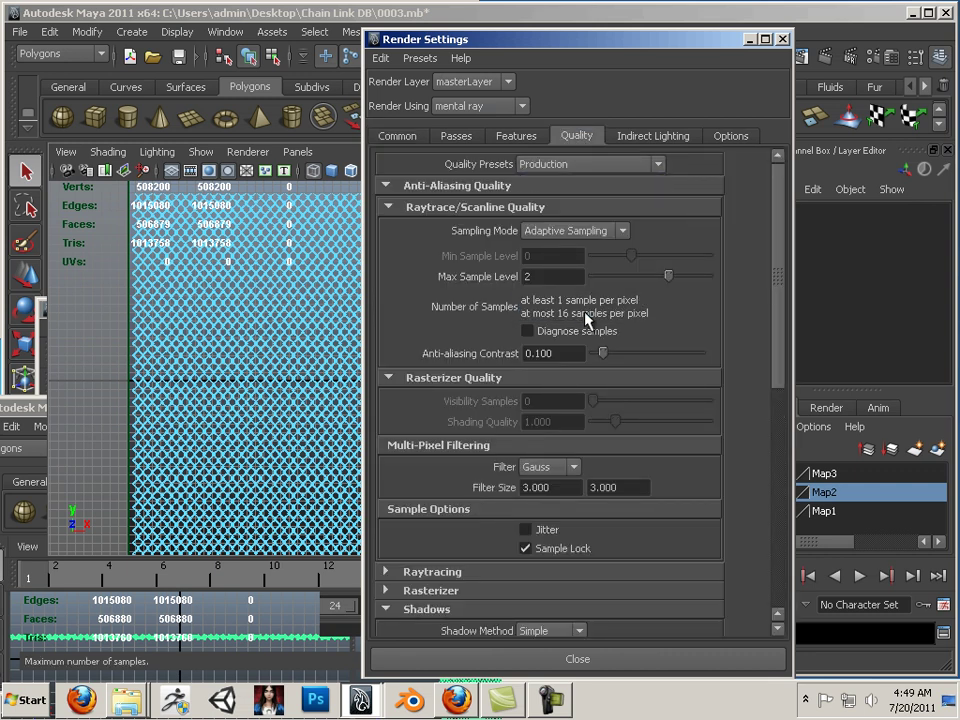
Step: Set the render image size preset to 2k Square and close the Render Settings
click(410, 140)
scroll(630, 343, down, 5)
scroll(622, 347, down, 2)
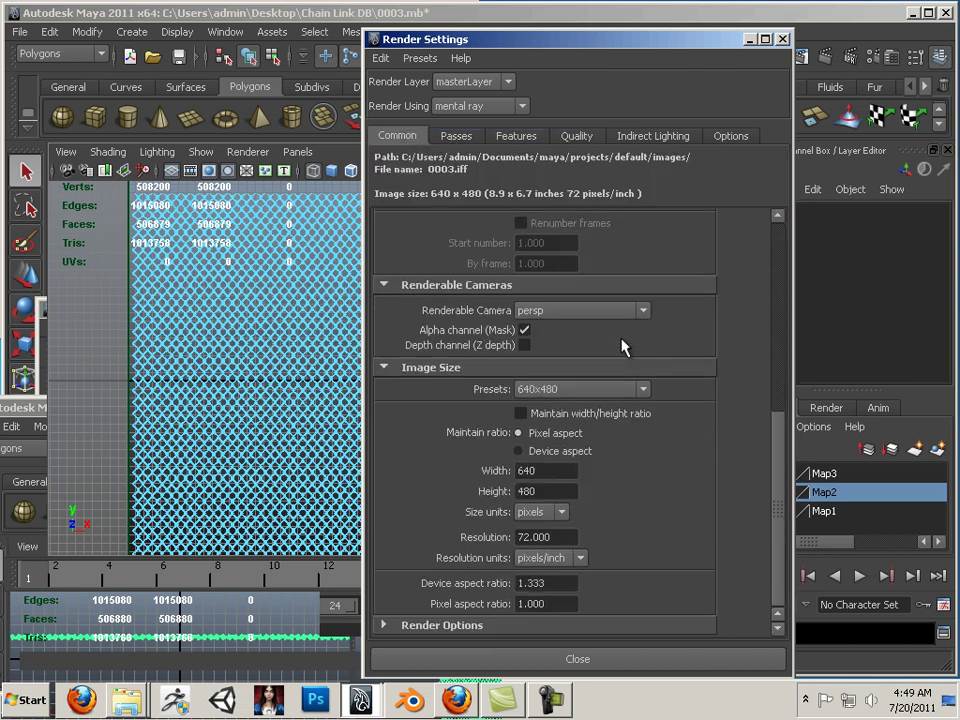
click(580, 389)
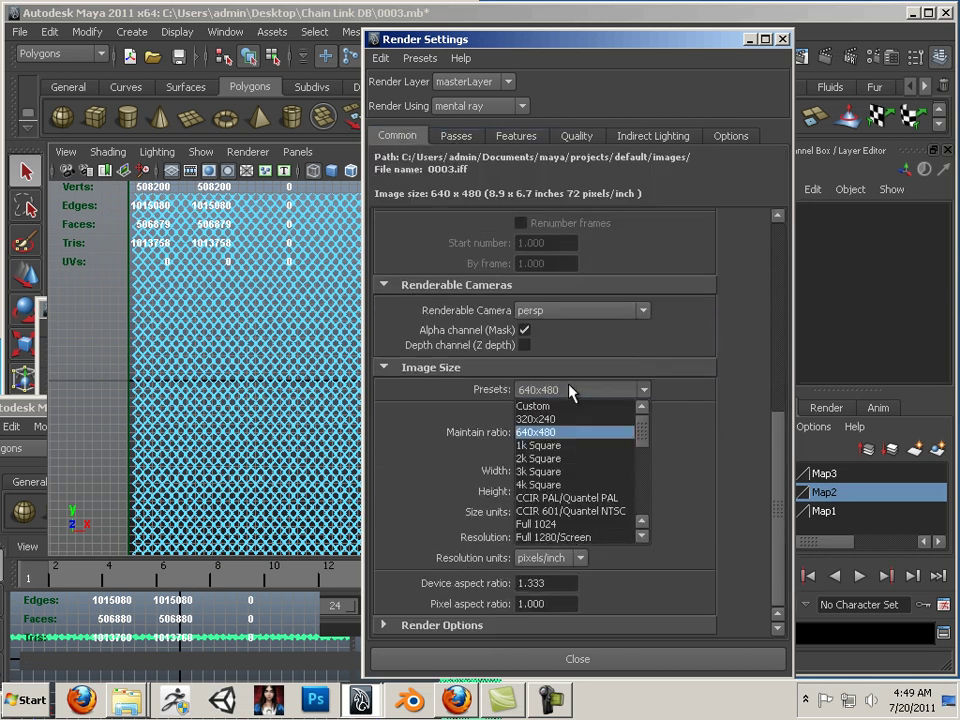
click(576, 459)
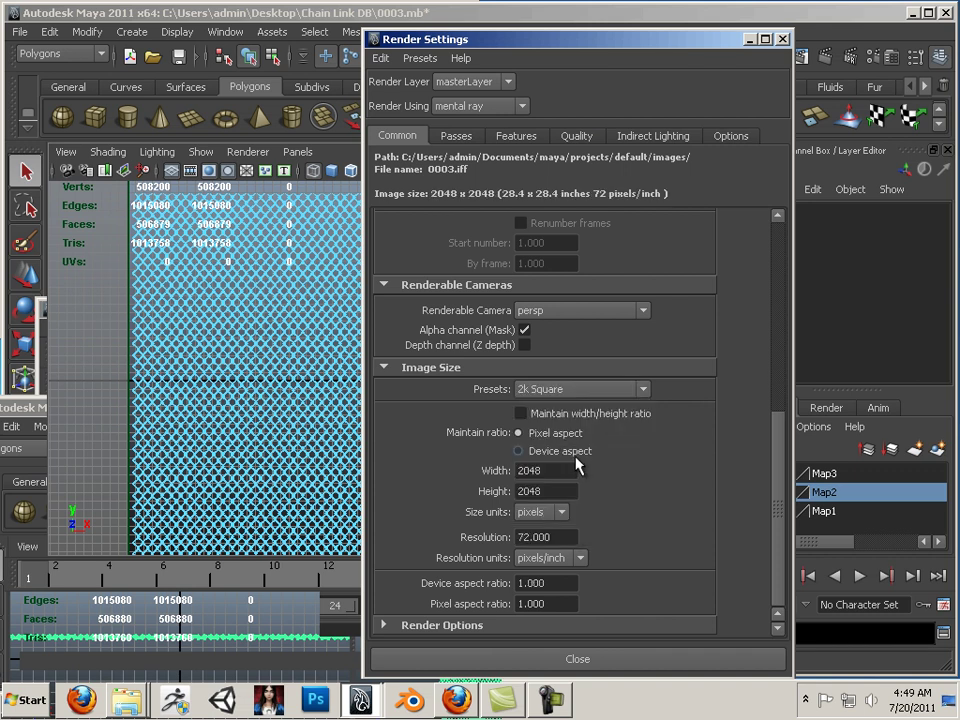
click(566, 658)
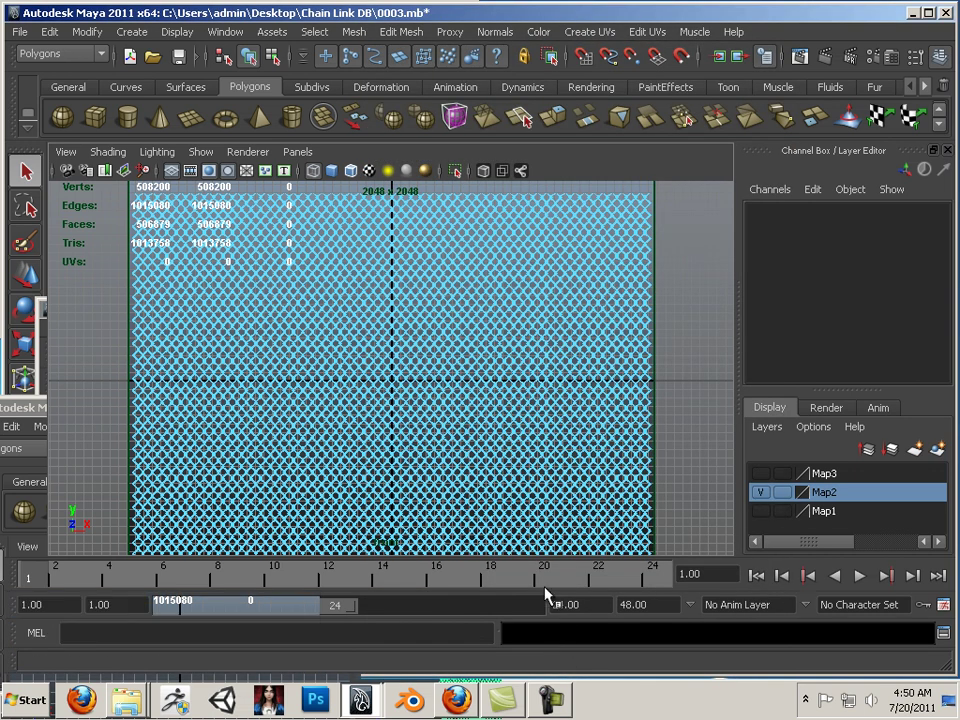
Step: Render the front view of the chain-link mesh and inspect the maximized render at real size
click(825, 58)
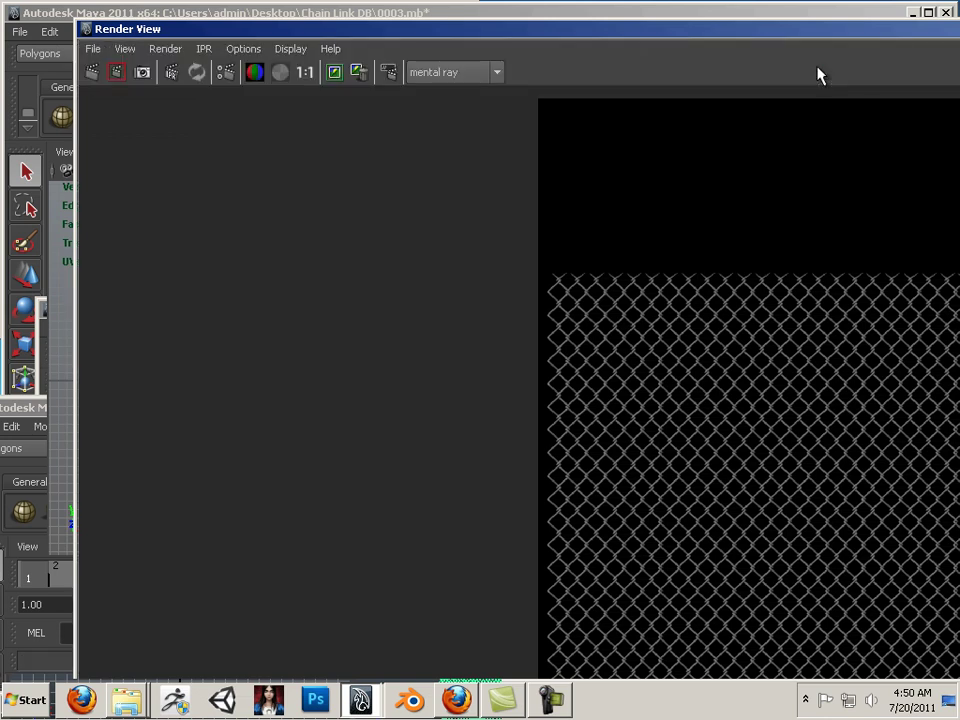
double_click(660, 26)
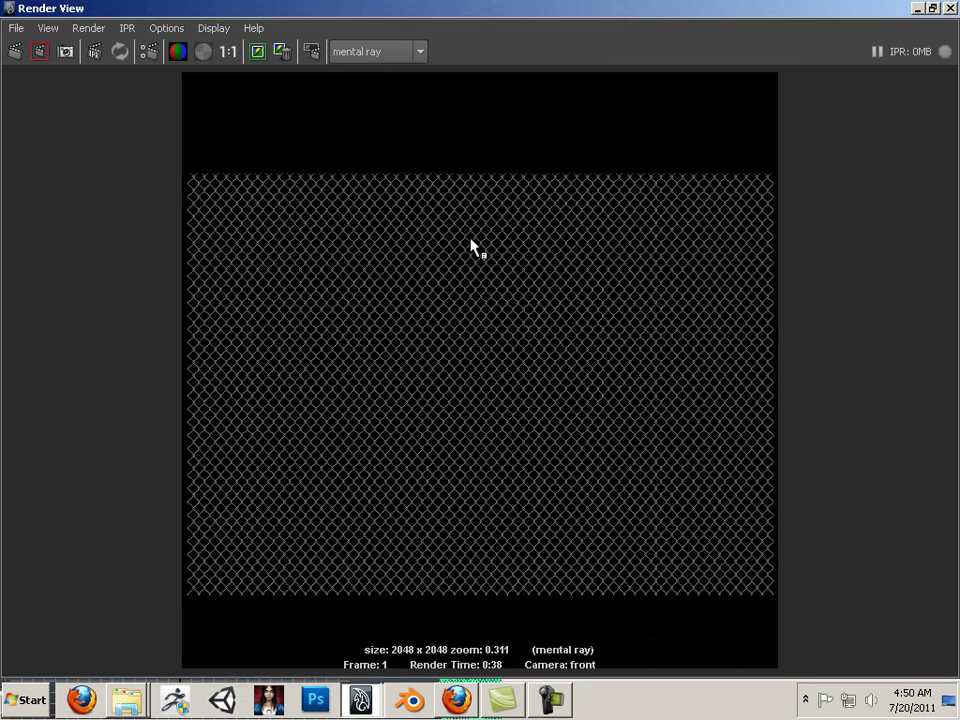
click(47, 28)
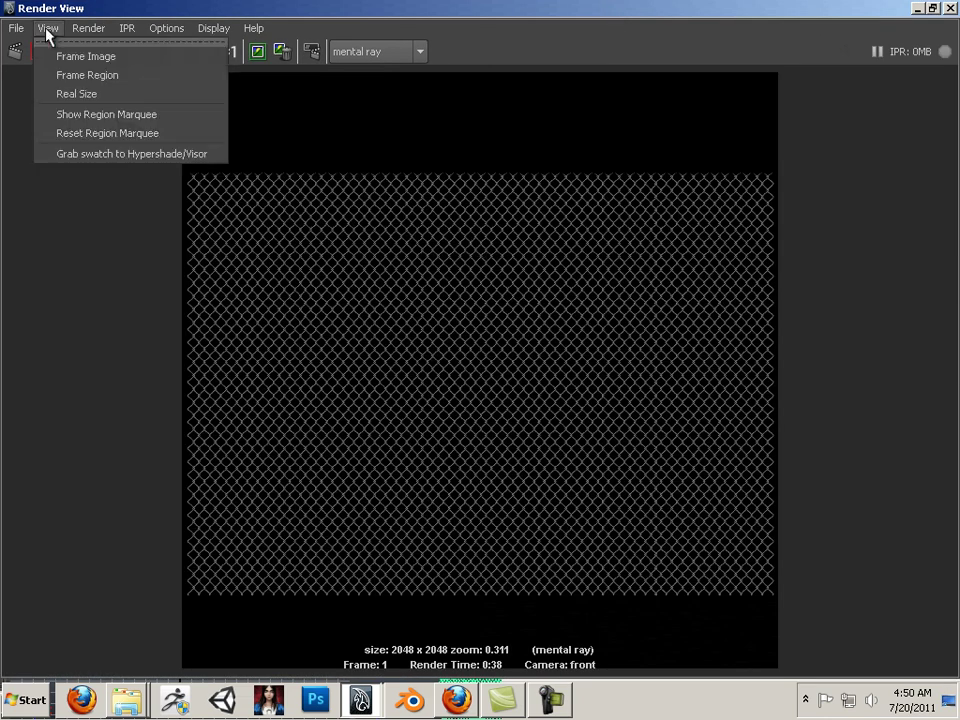
click(80, 100)
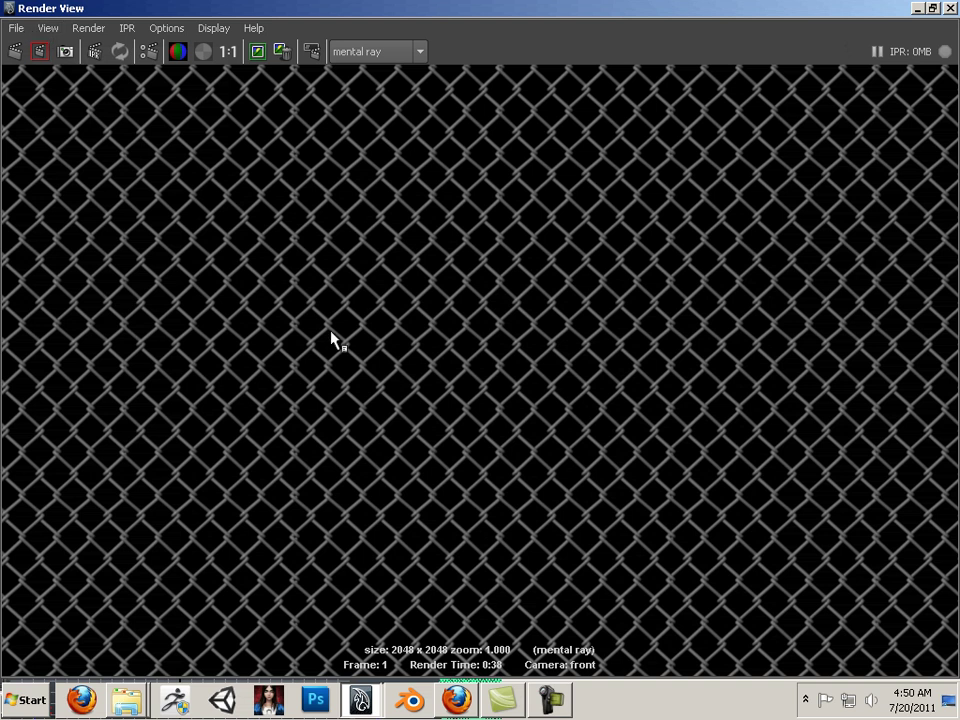
Step: Save the rendered image as Chain_link_tex in Tiff16 format in the Chain Link DB folder on the Desktop
click(15, 30)
click(52, 76)
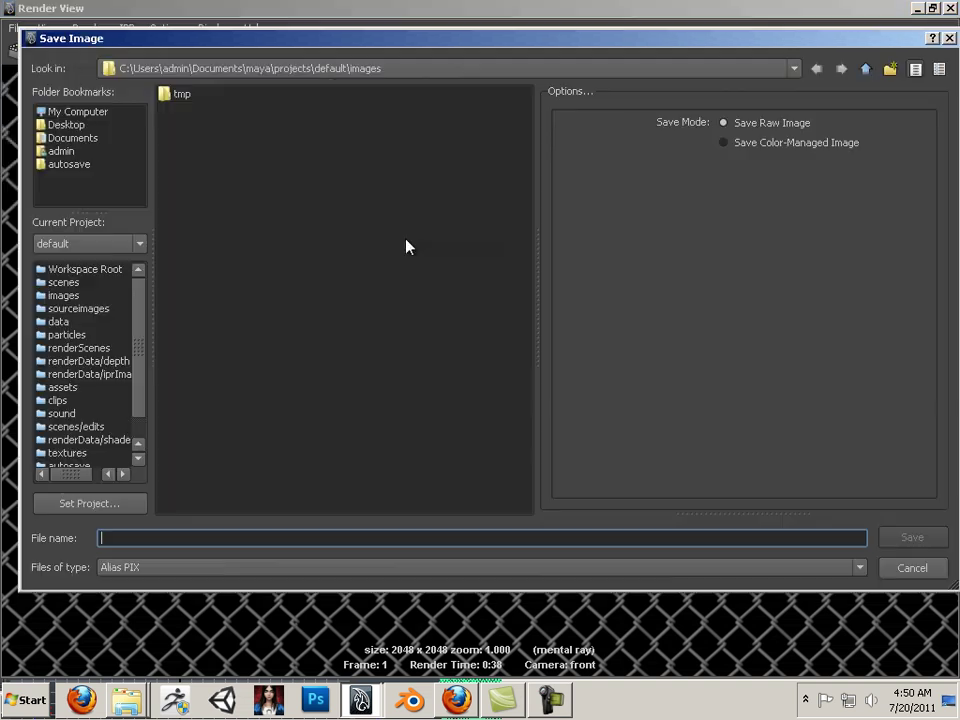
click(64, 125)
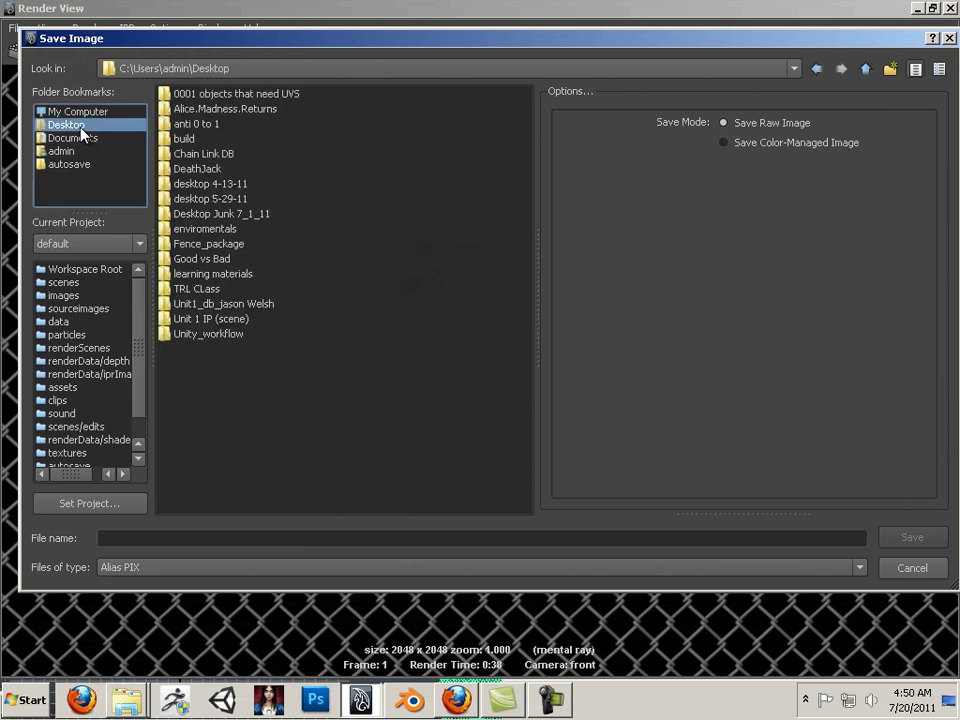
click(216, 156)
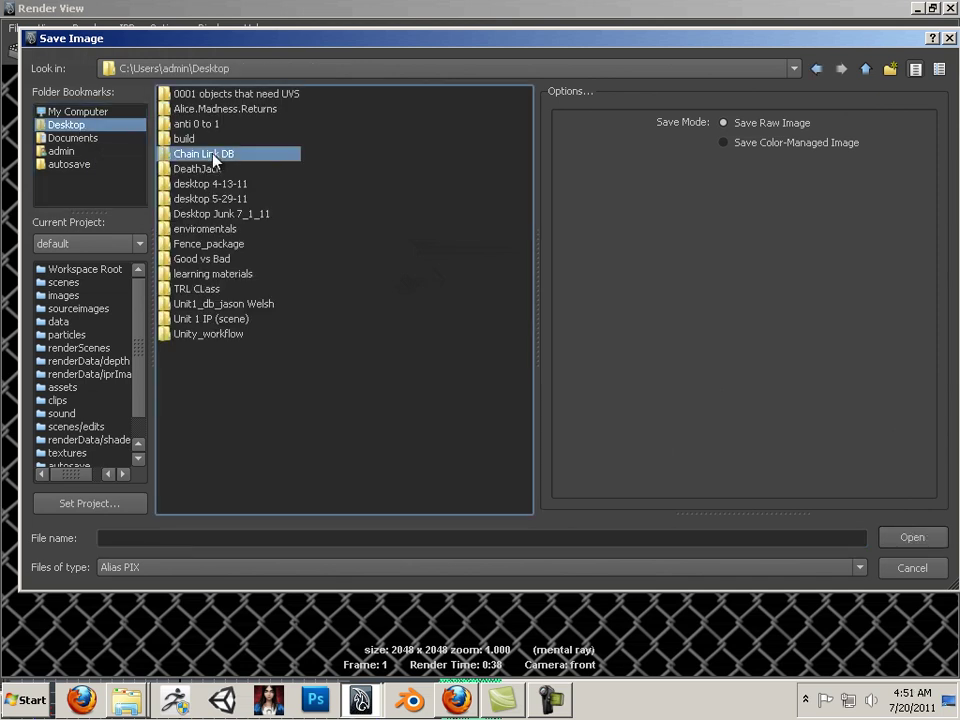
double_click(216, 157)
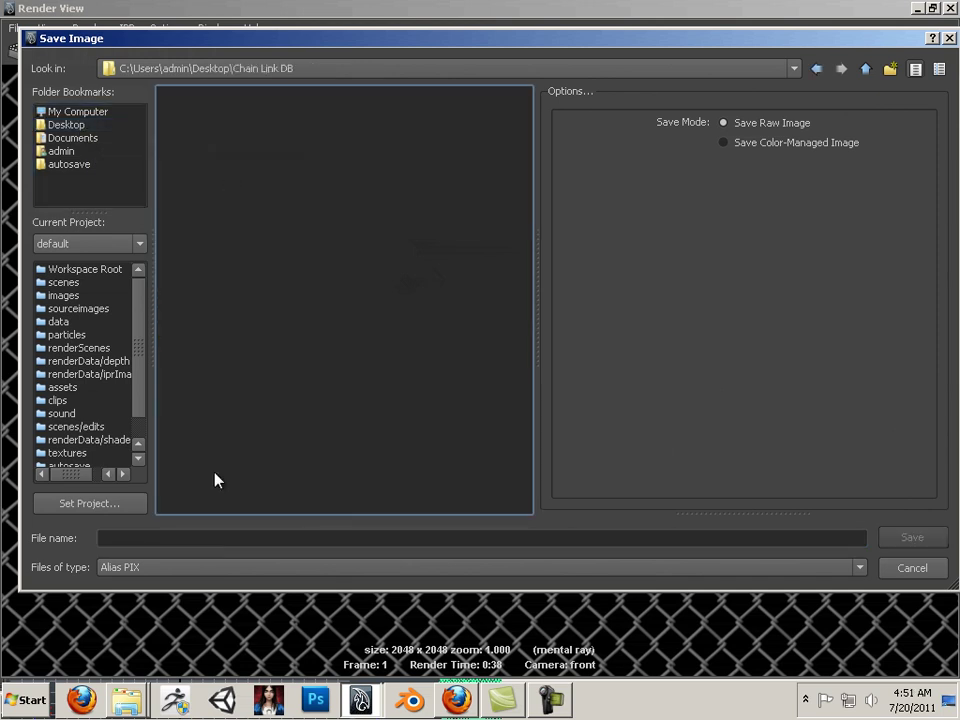
click(445, 568)
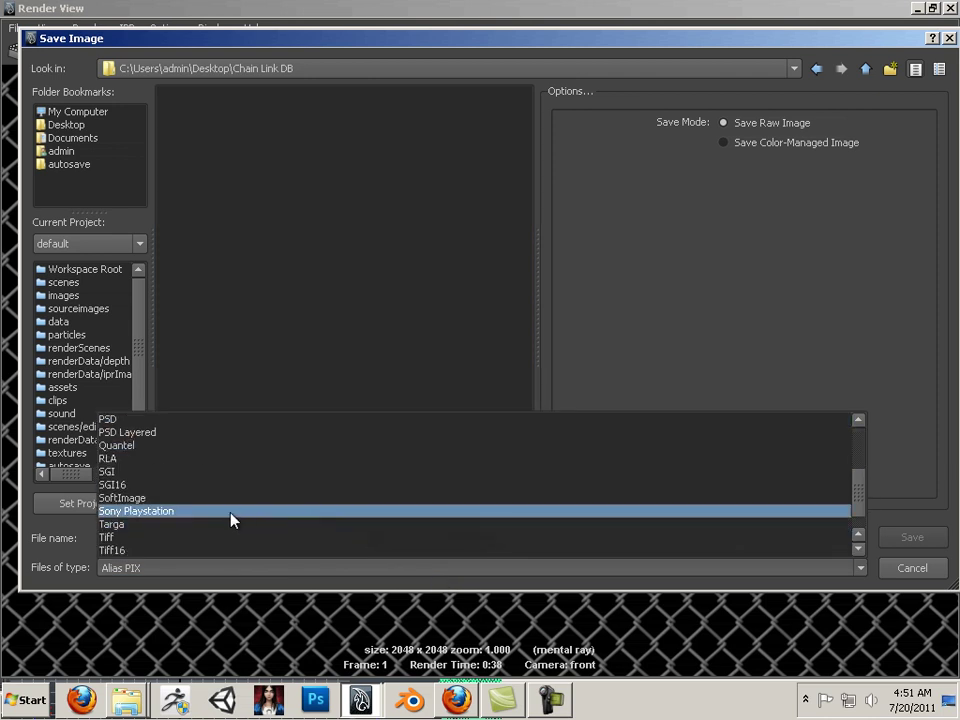
scroll(229, 521, down, 1)
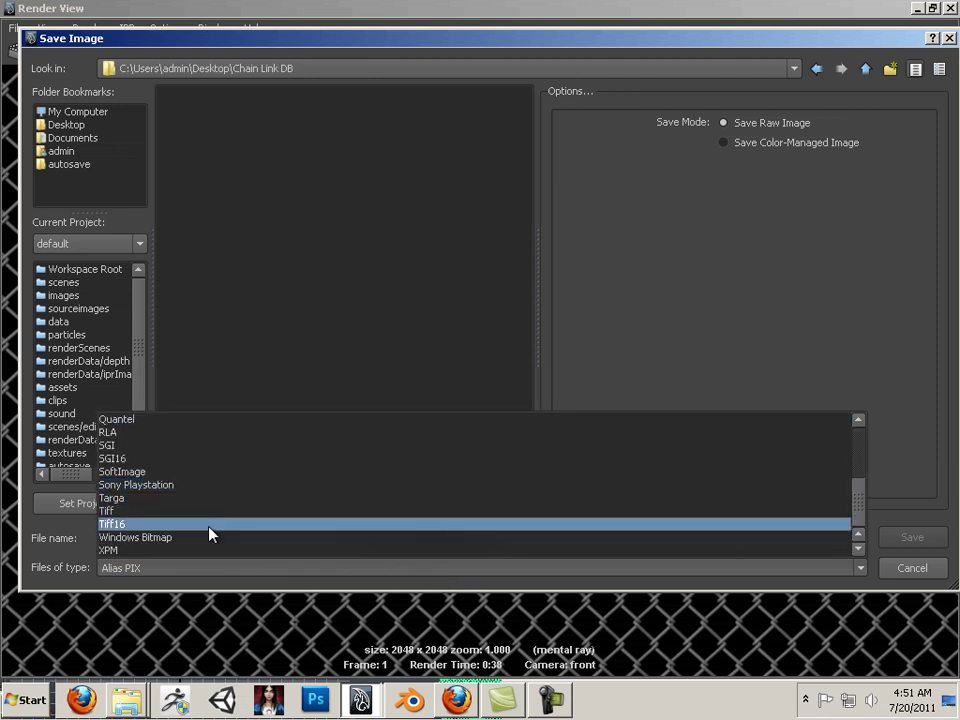
click(210, 527)
click(272, 543)
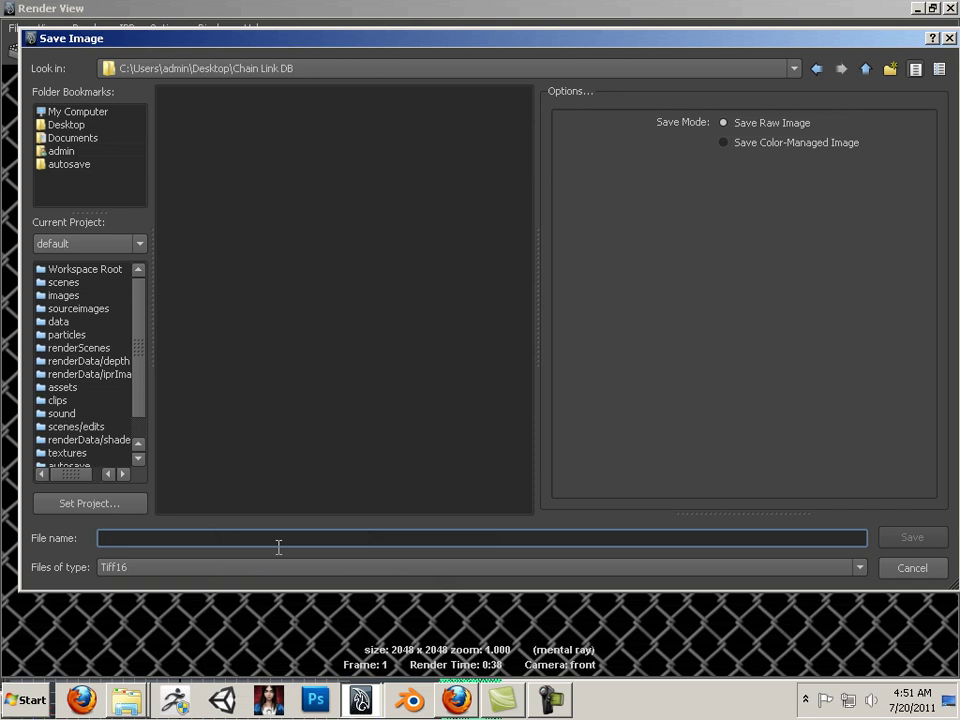
text(Chain_link_tex)
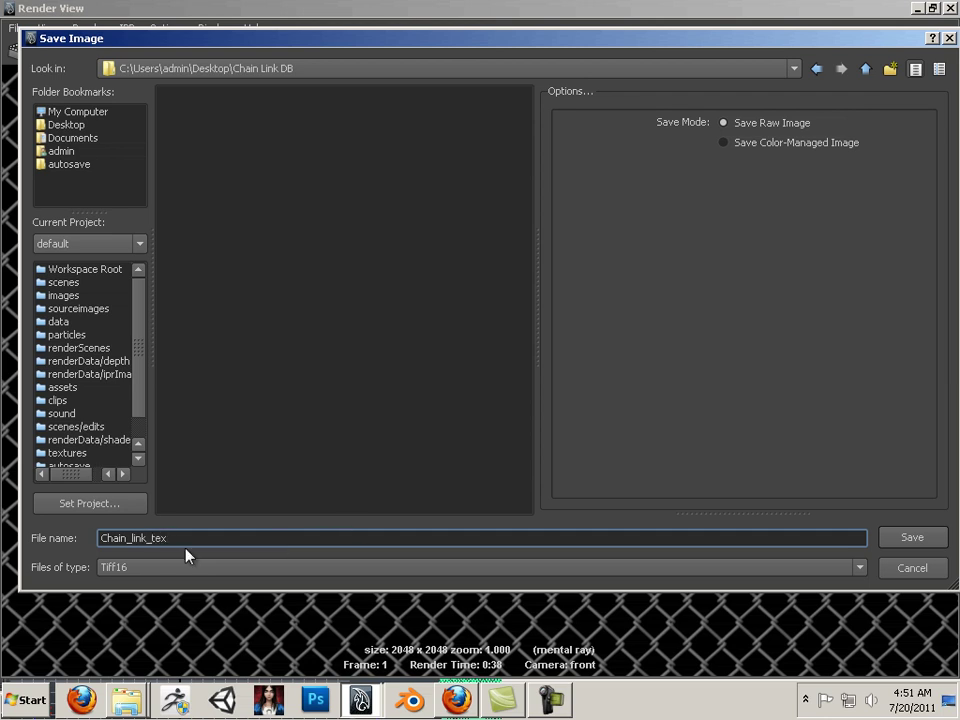
click(910, 539)
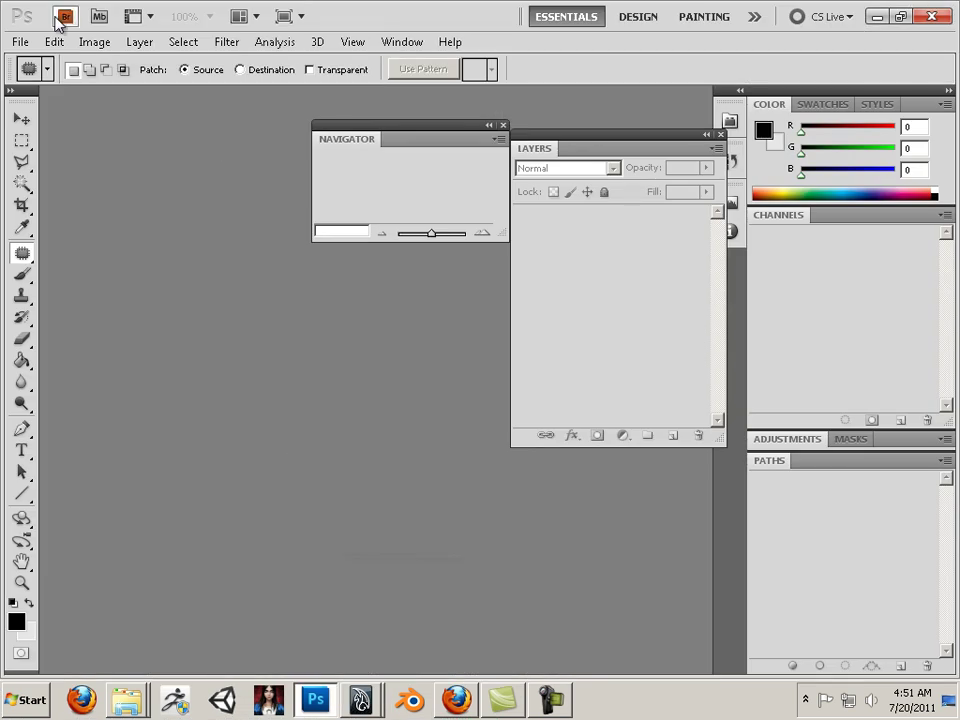
Step: In Photoshop, open Chain_link_tex.tif from the Chain Link DB folder on the Desktop
click(22, 44)
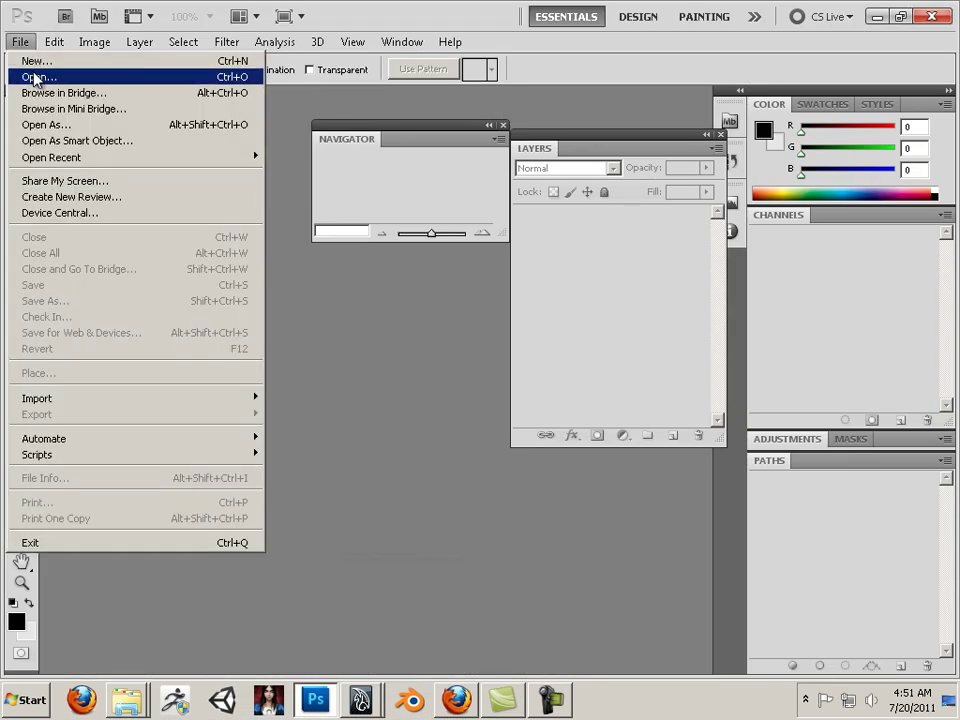
click(30, 75)
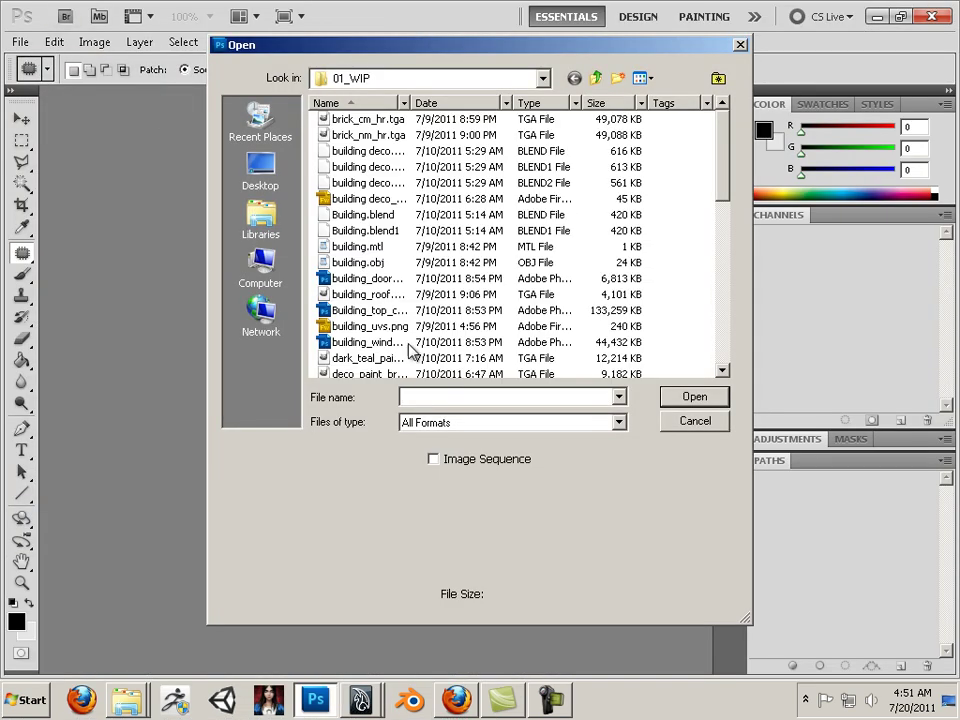
click(260, 170)
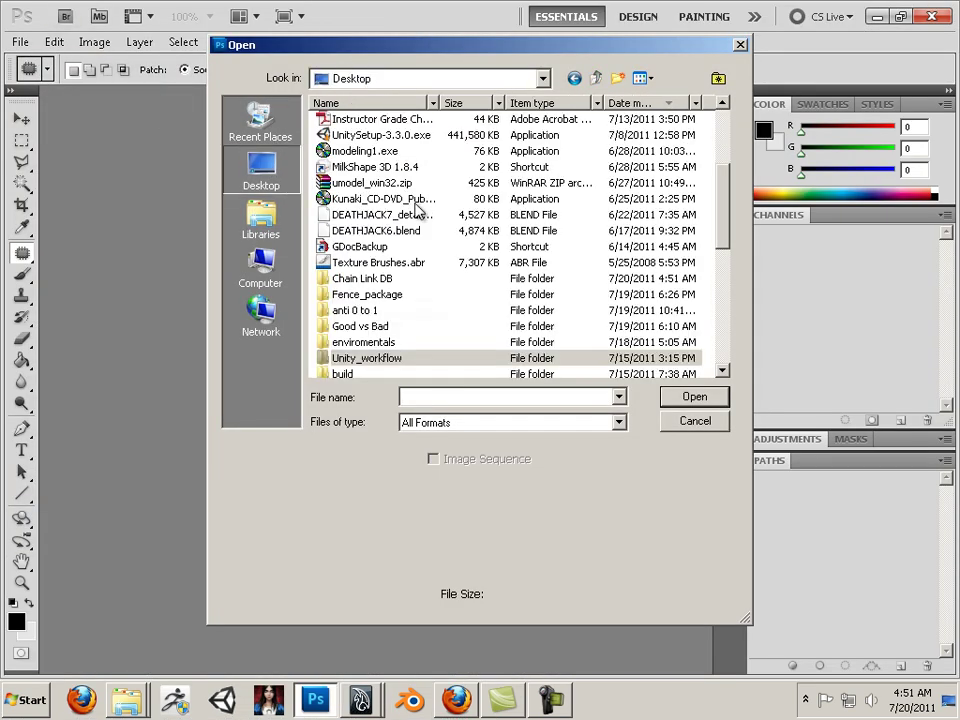
double_click(366, 280)
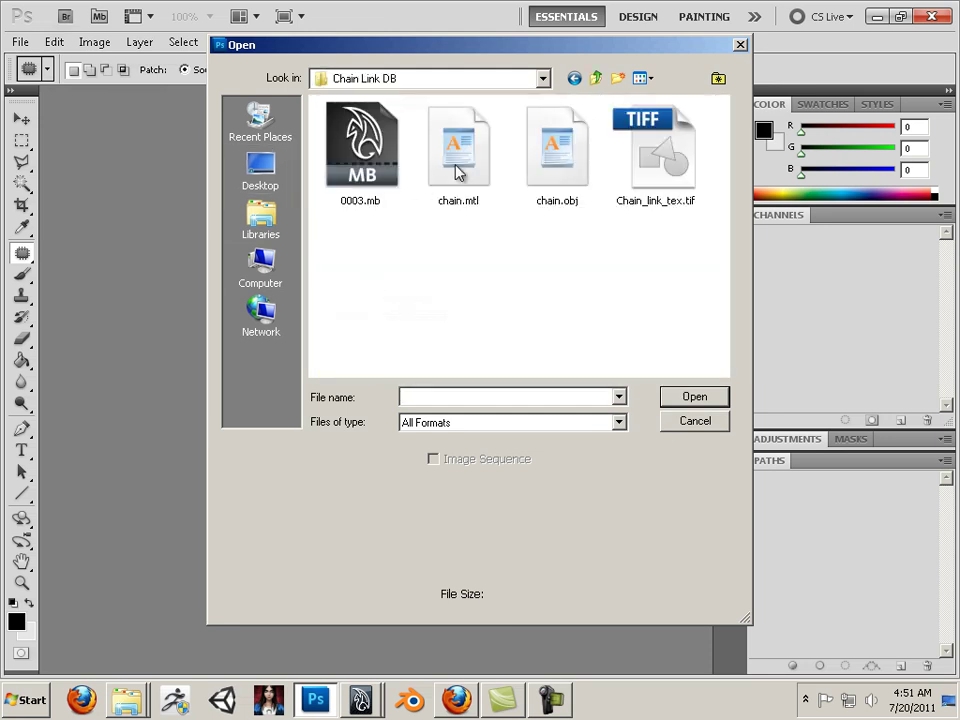
double_click(635, 184)
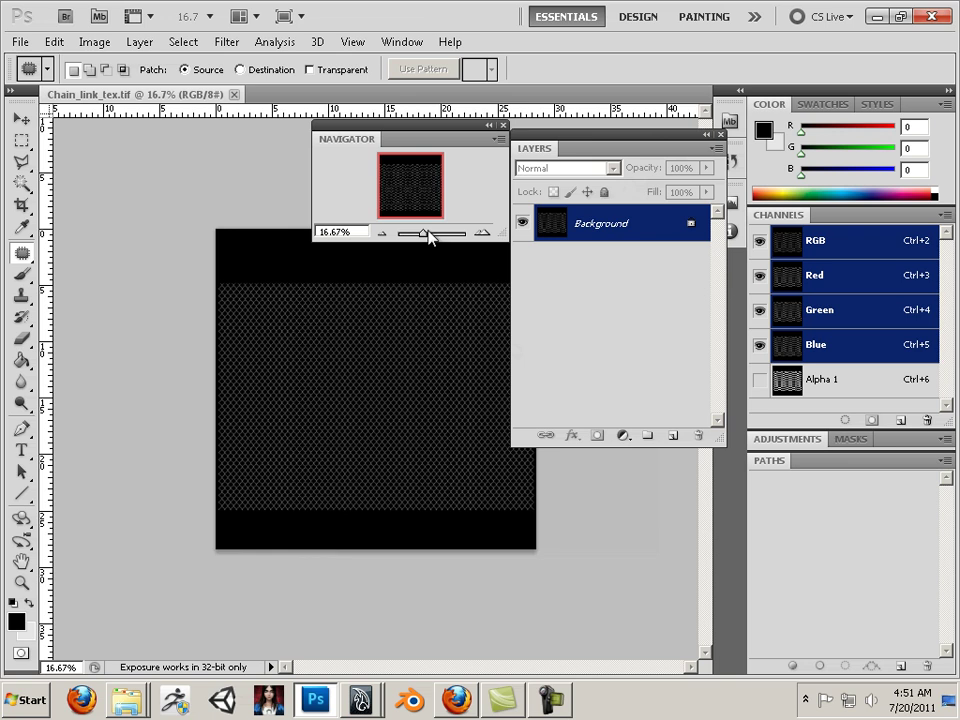
Step: Apply Smart Sharpen to the Background layer with an amount of 62% and a radius of 2.7 px
mouse_move(425, 237)
mouse_down()
mouse_move(440, 237)
mouse_move(431, 236)
mouse_up()
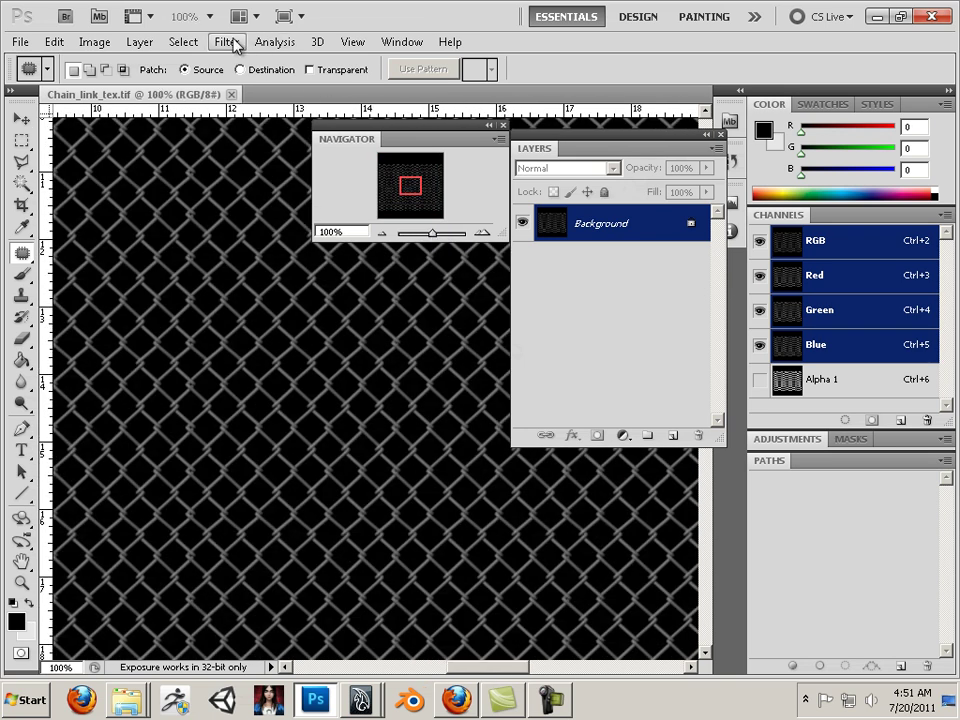
click(232, 42)
mouse_move(255, 365)
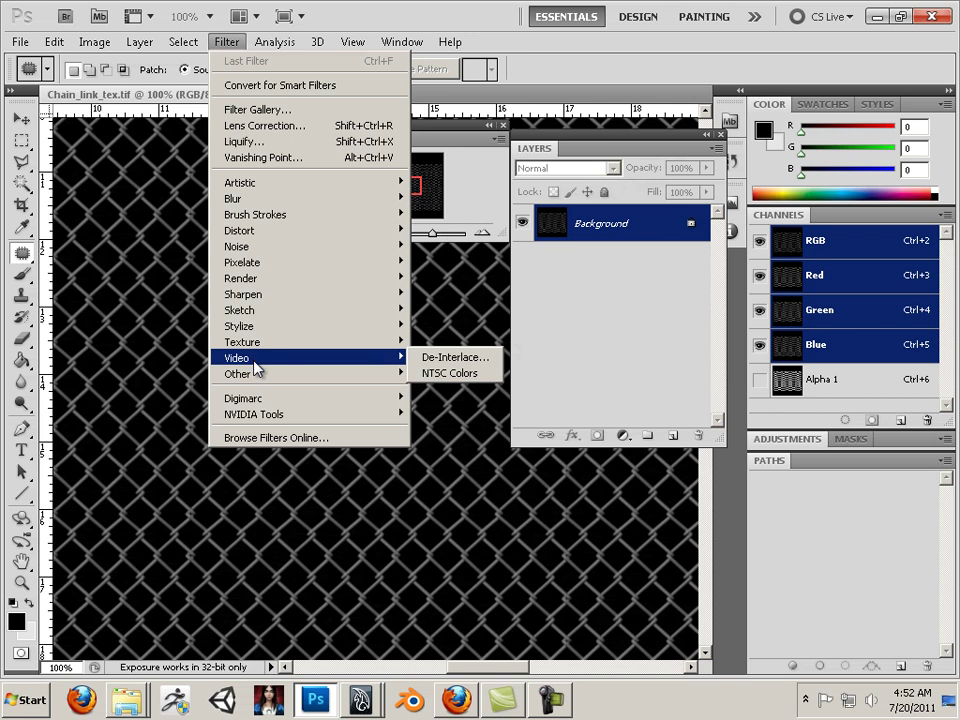
mouse_move(269, 294)
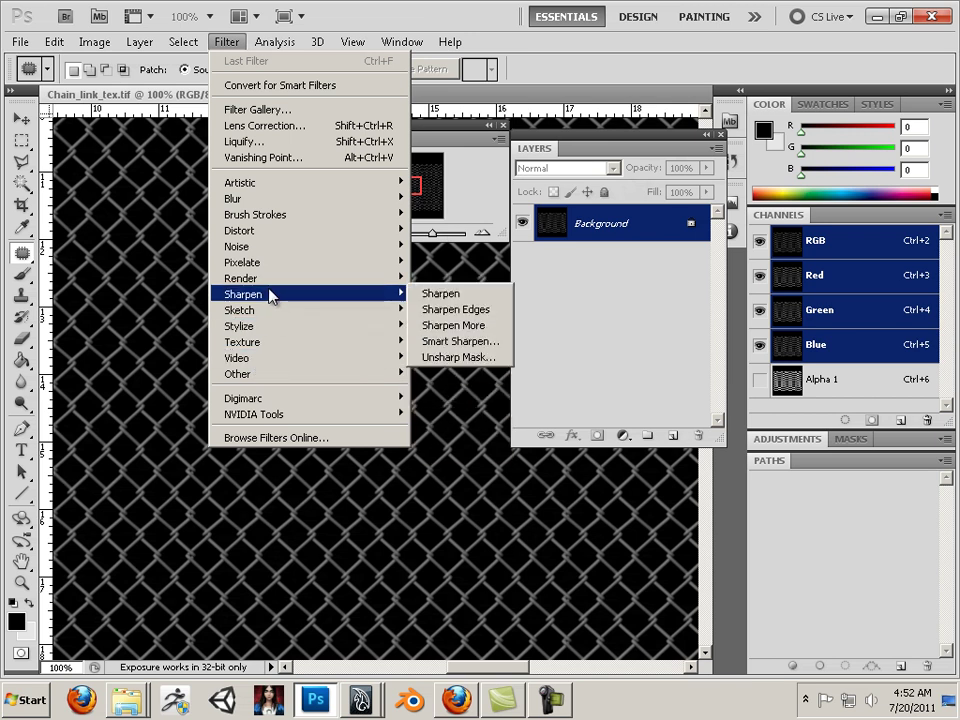
click(452, 341)
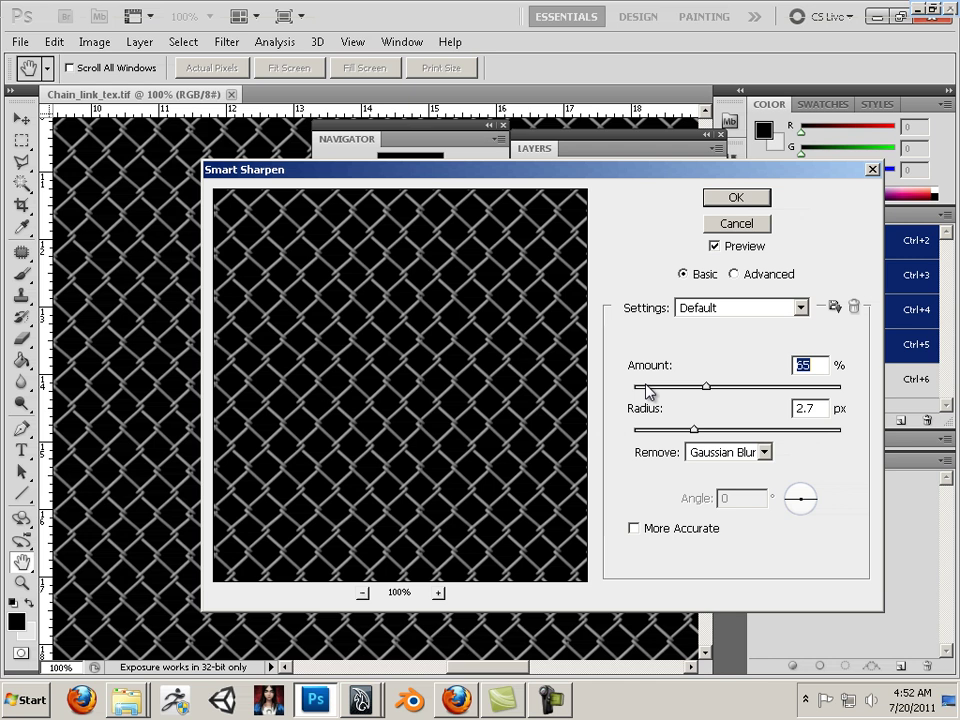
drag(710, 389, 706, 392)
click(735, 198)
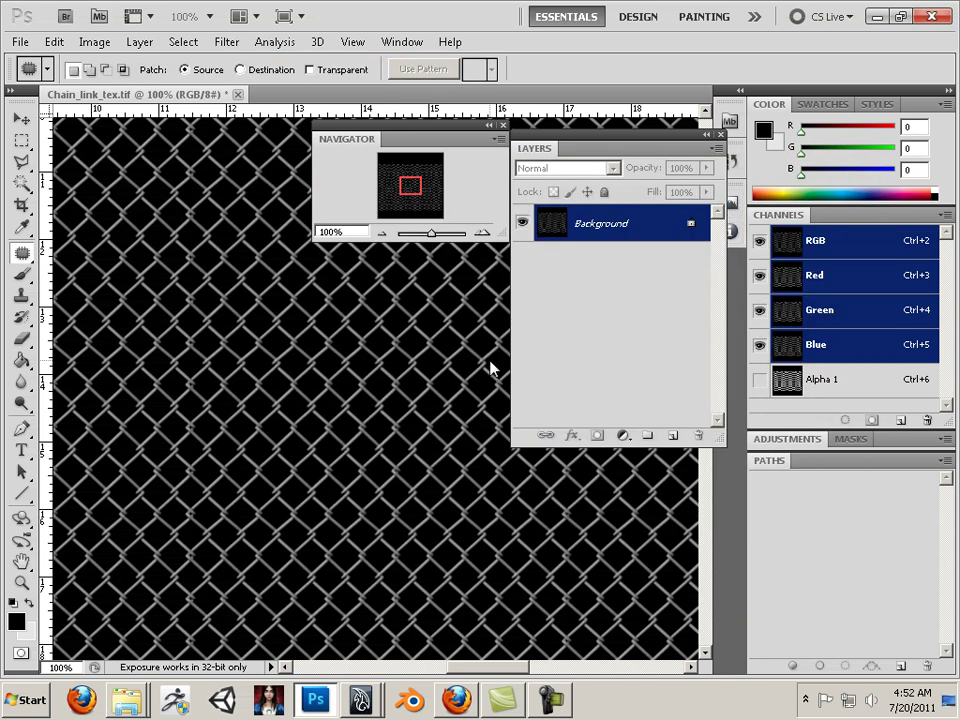
Step: Select the Alpha 1 channel and apply Smart Sharpen to it with an amount of 62% and a radius of 2.7 px
mouse_move(431, 234)
mouse_down()
mouse_move(445, 235)
mouse_move(430, 235)
mouse_up()
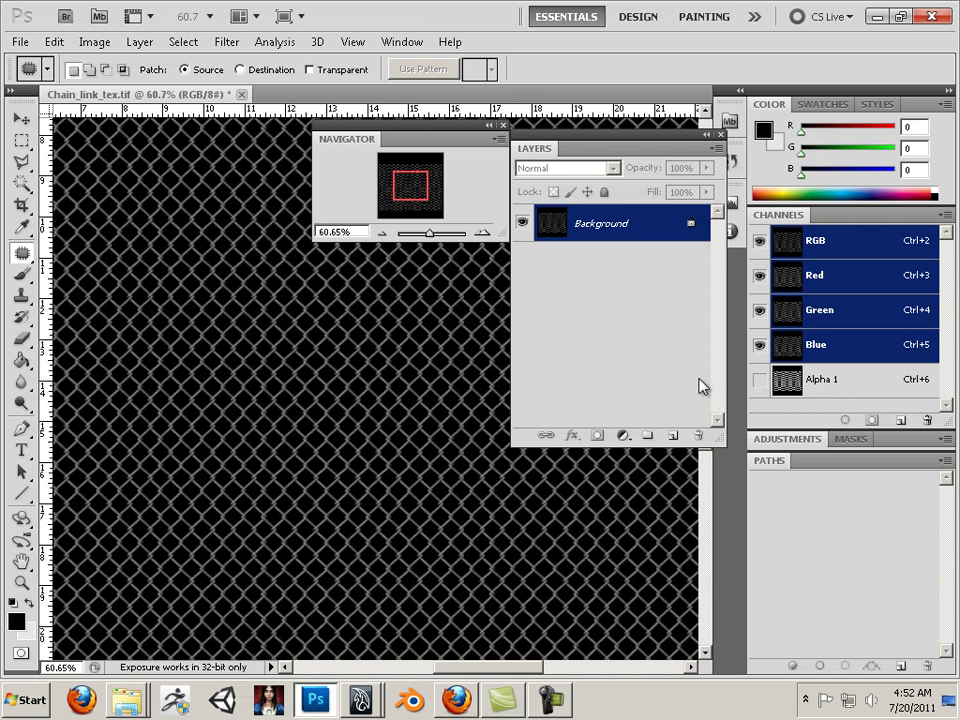
double_click(856, 385)
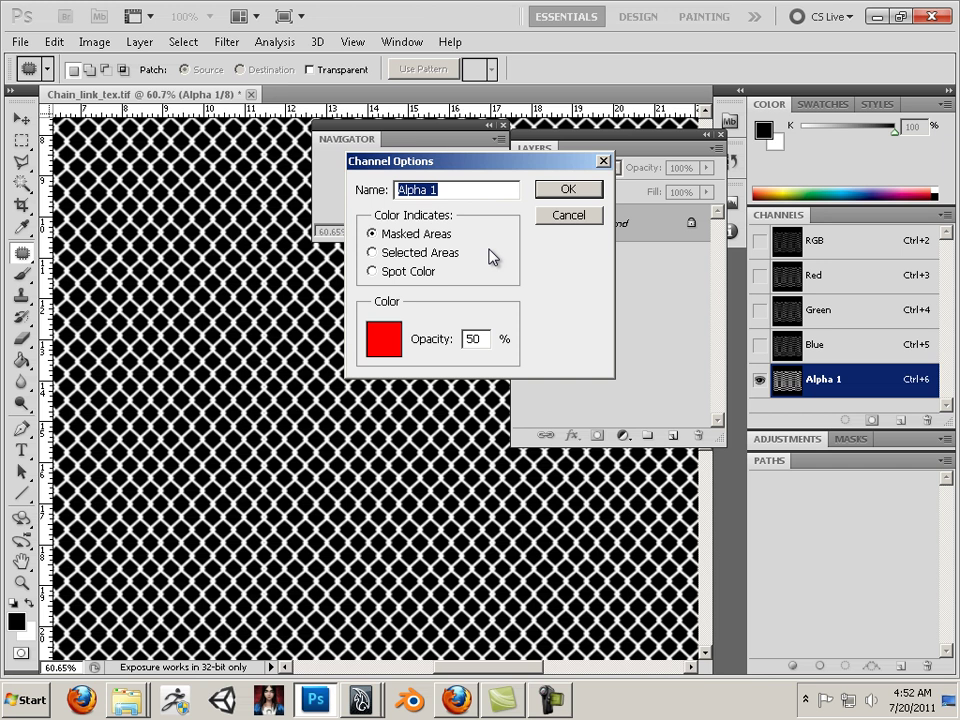
click(227, 43)
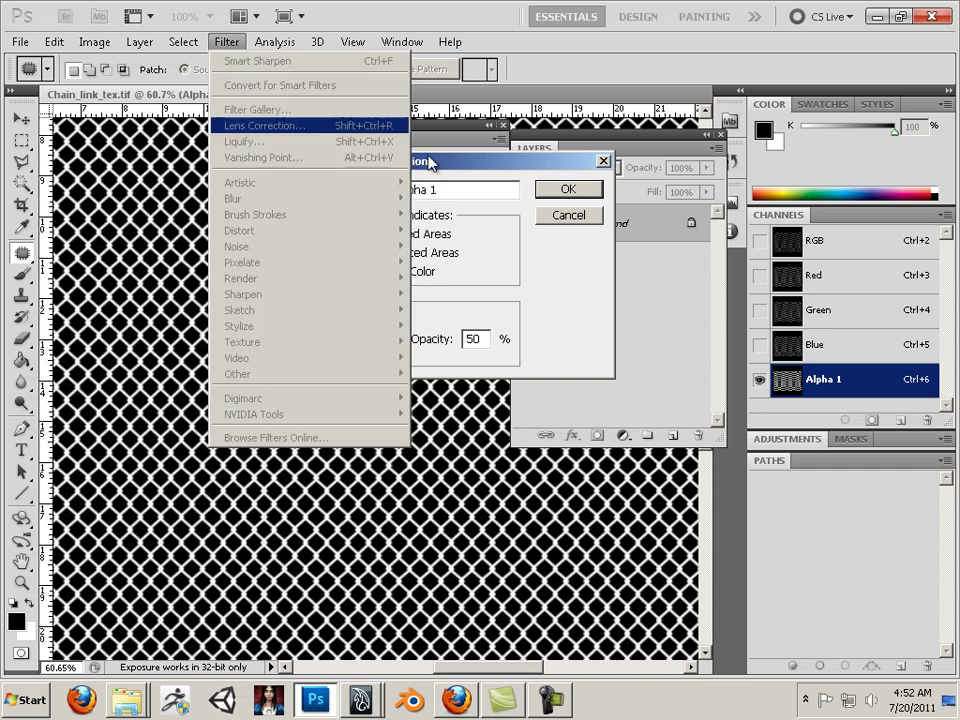
click(566, 216)
click(558, 199)
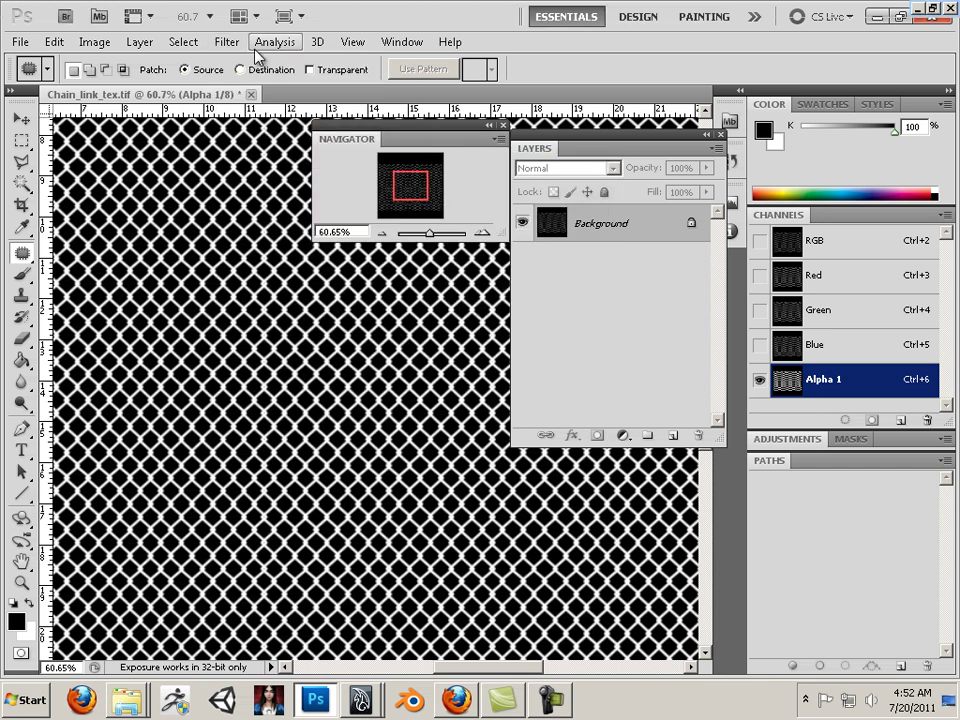
click(227, 42)
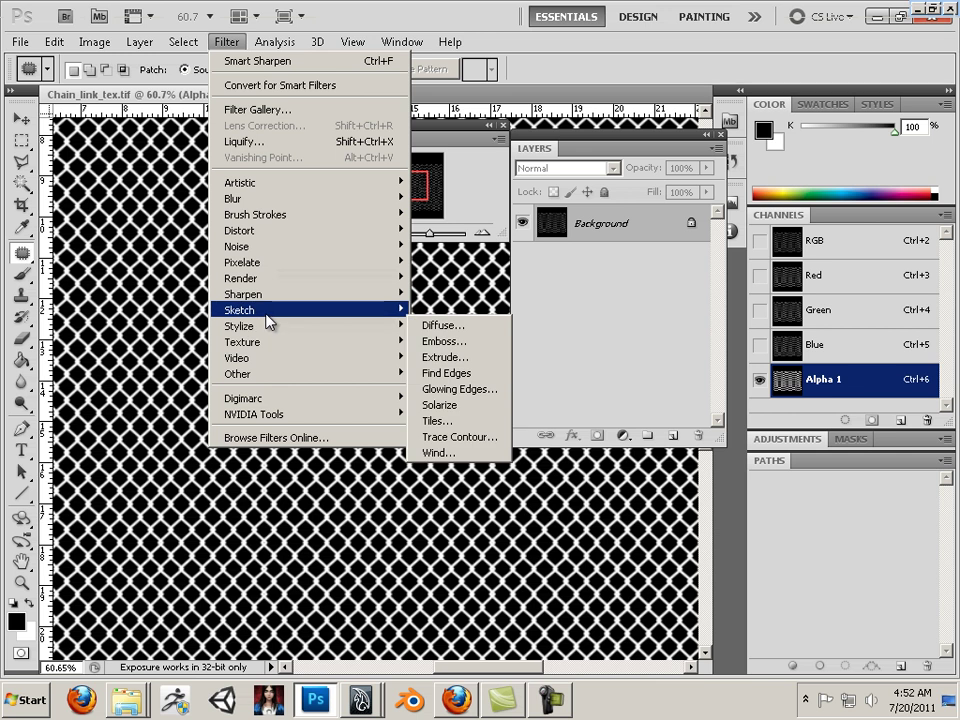
mouse_move(266, 315)
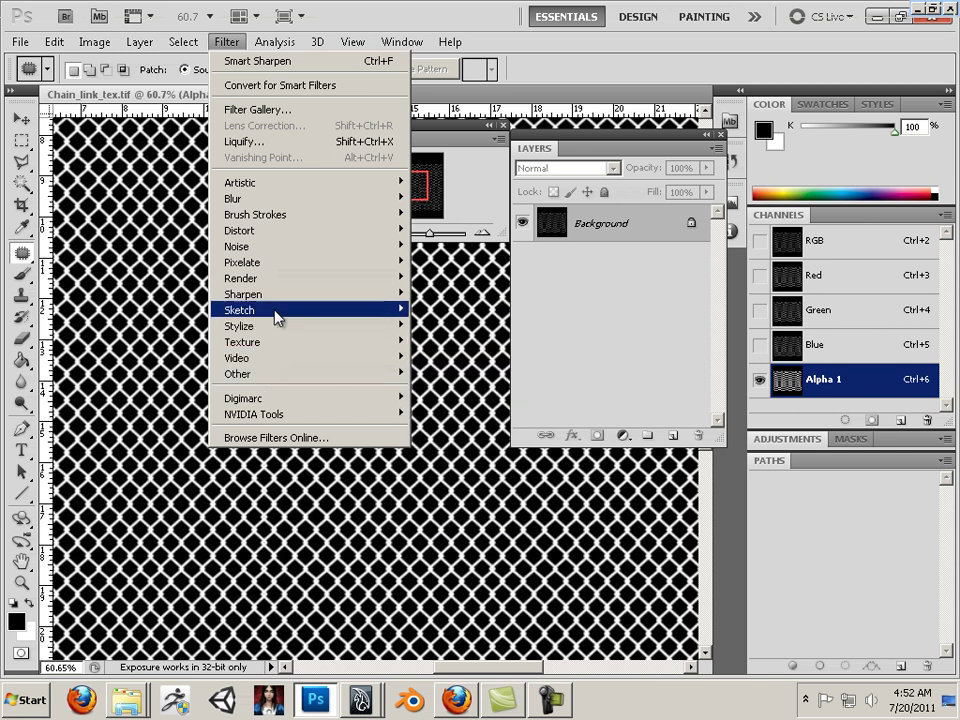
mouse_move(280, 294)
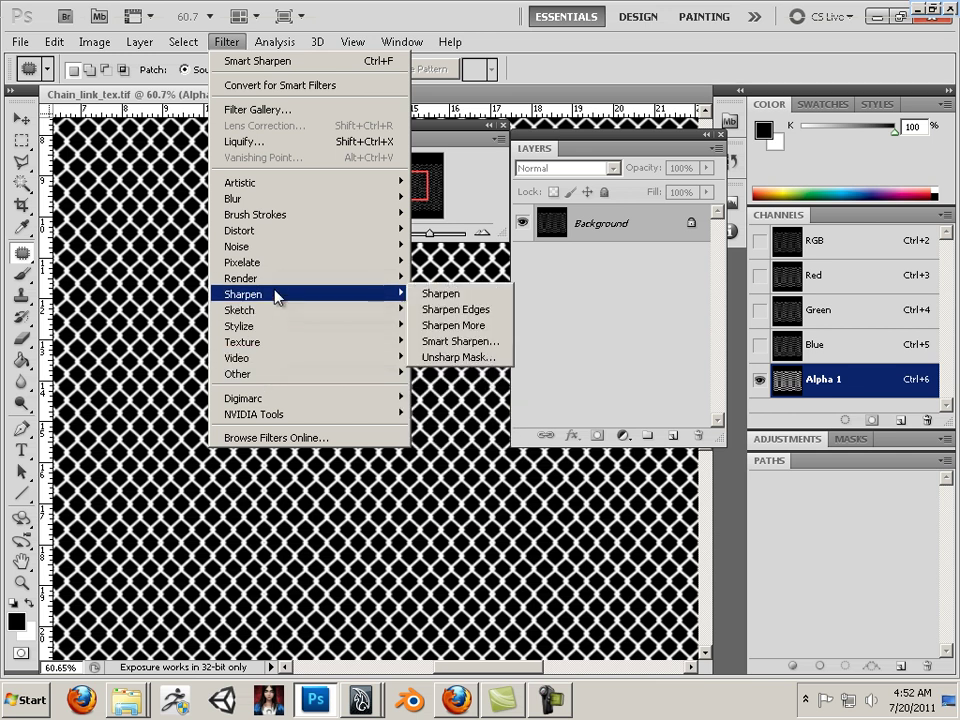
click(455, 343)
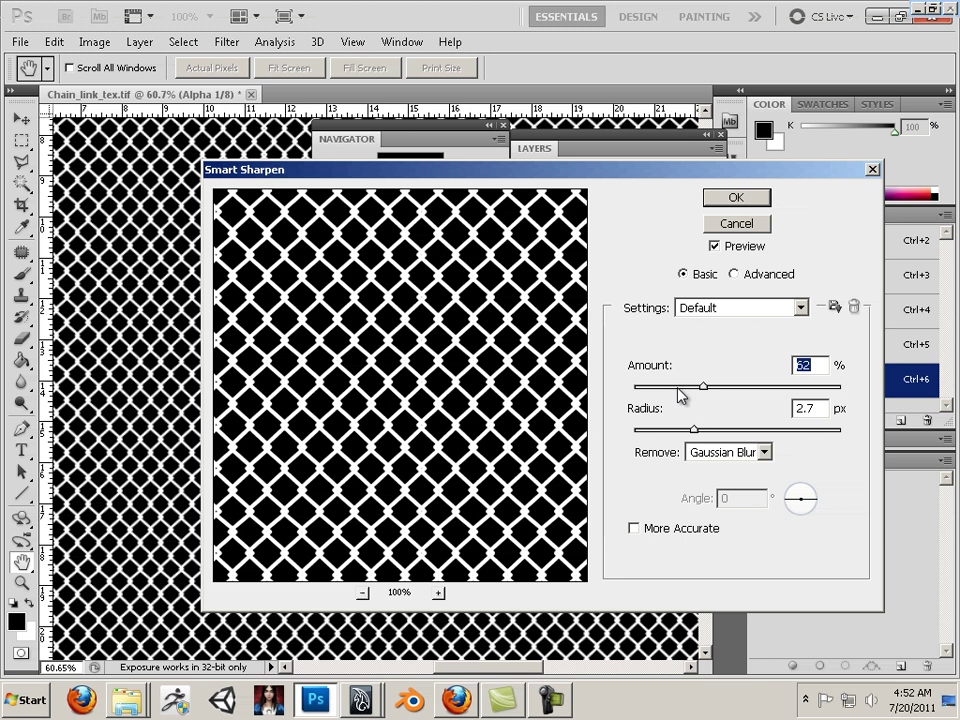
click(736, 197)
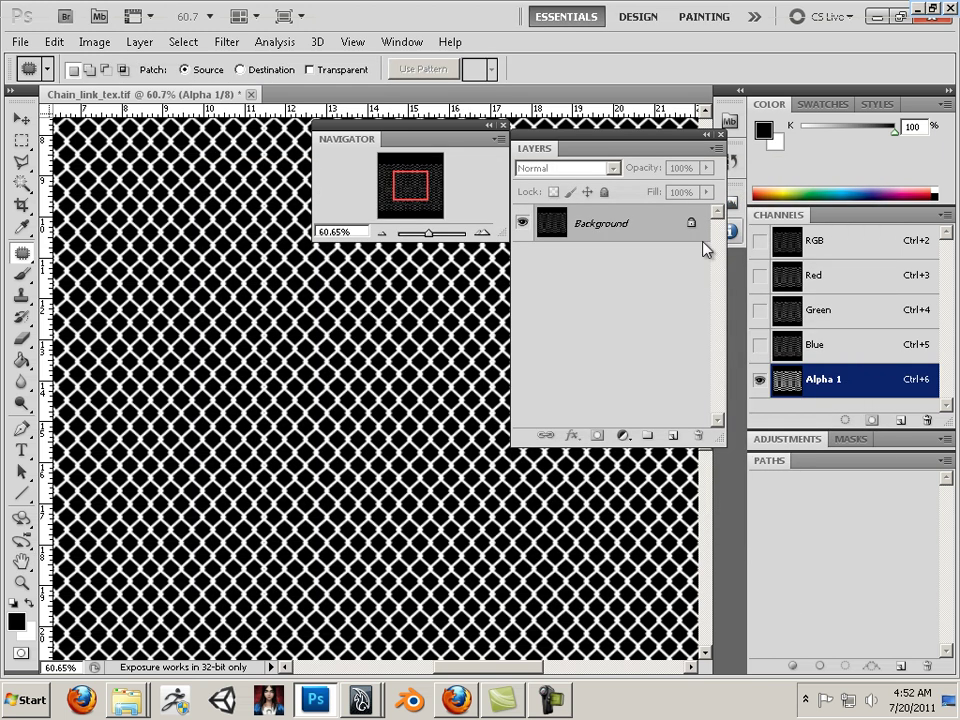
Step: Reselect the Background layer with its RGB channels, without converting it to a regular layer
double_click(611, 230)
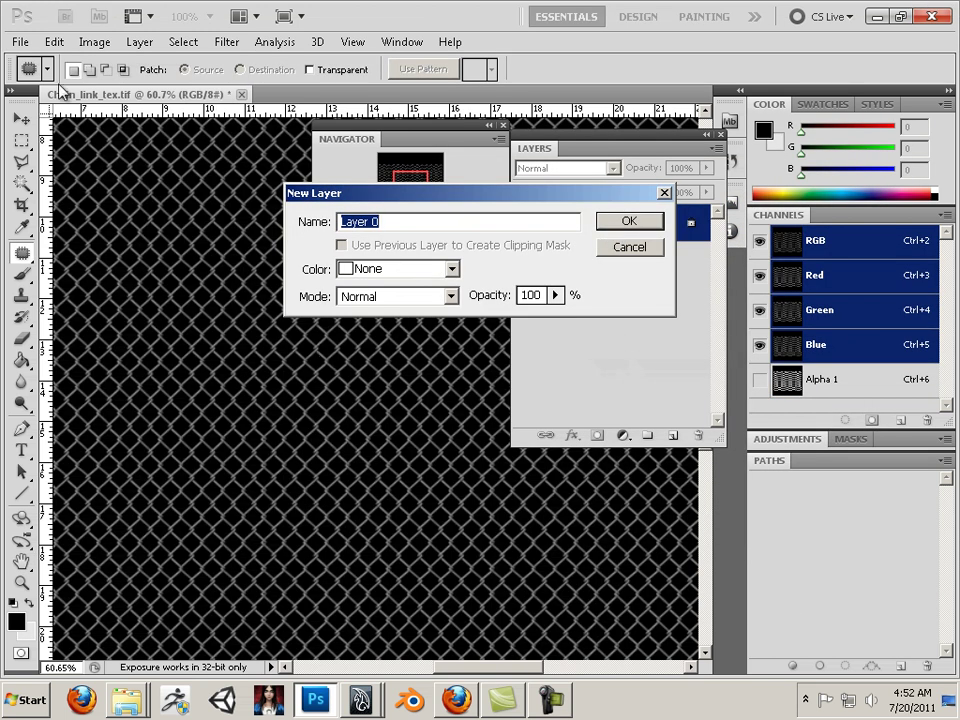
click(20, 42)
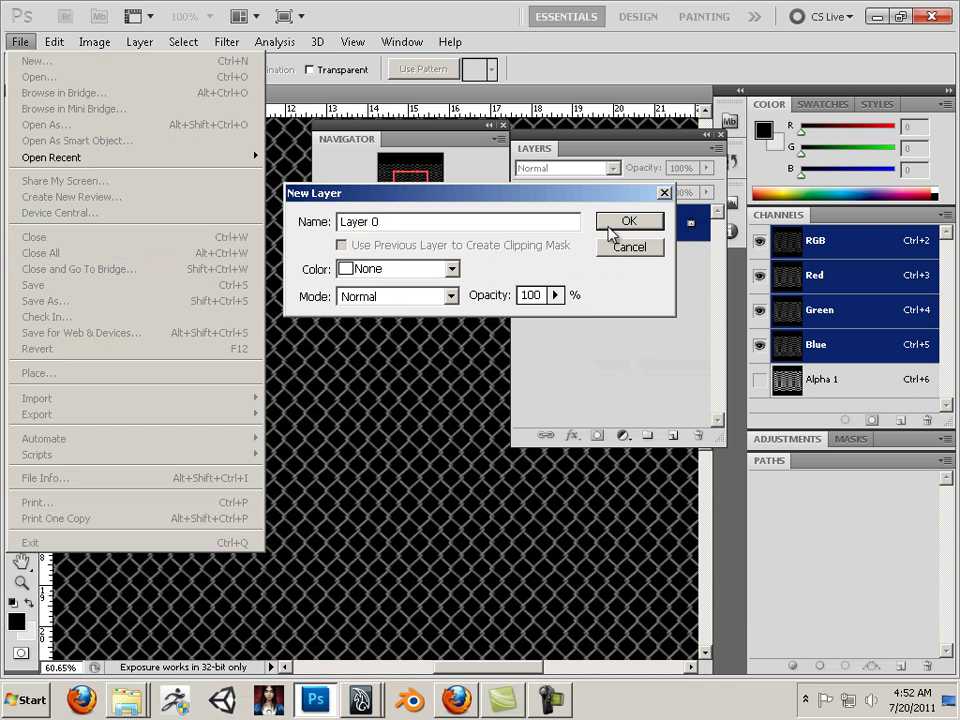
click(620, 248)
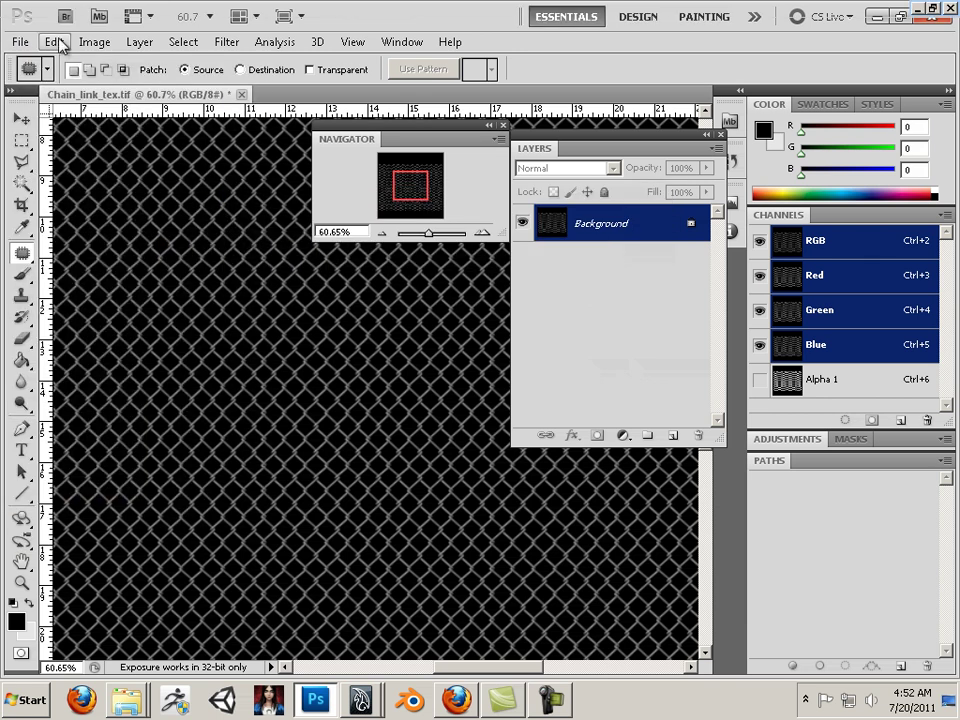
Step: Save the sharpened image in the Chain Link DB folder as the Targa file Chain_link_tex.tga with alpha channels at 32 bits/pixel
click(20, 42)
click(98, 300)
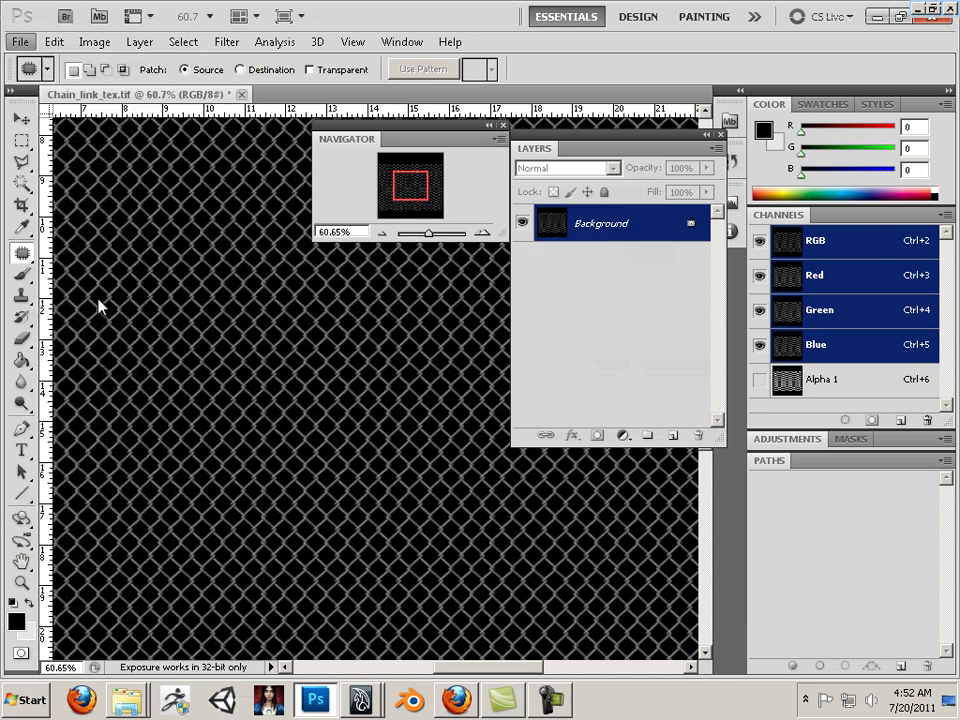
click(454, 399)
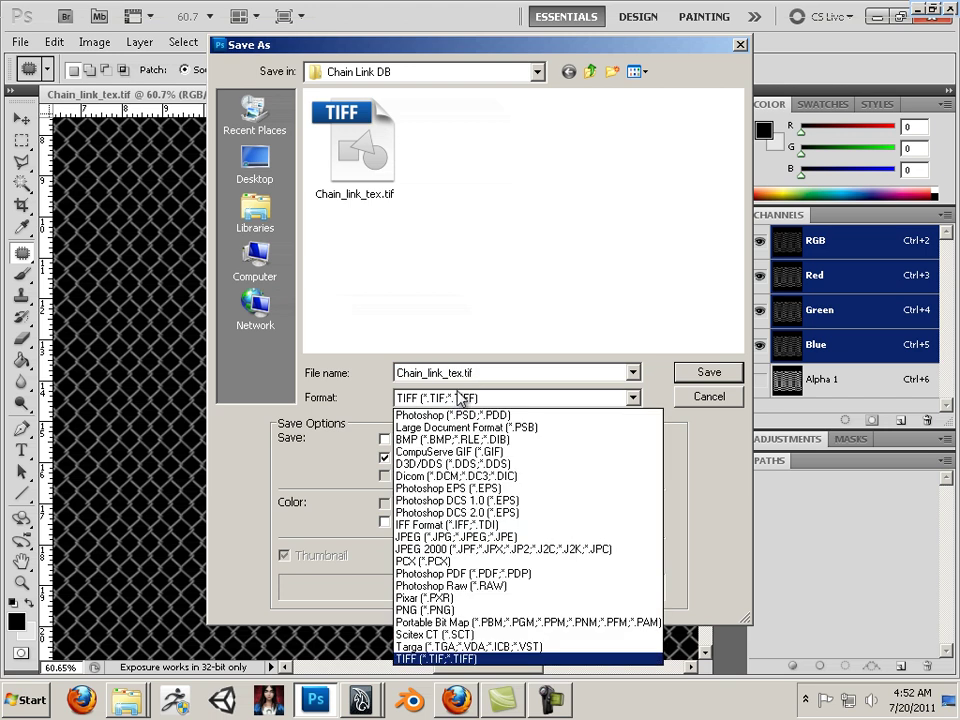
click(492, 647)
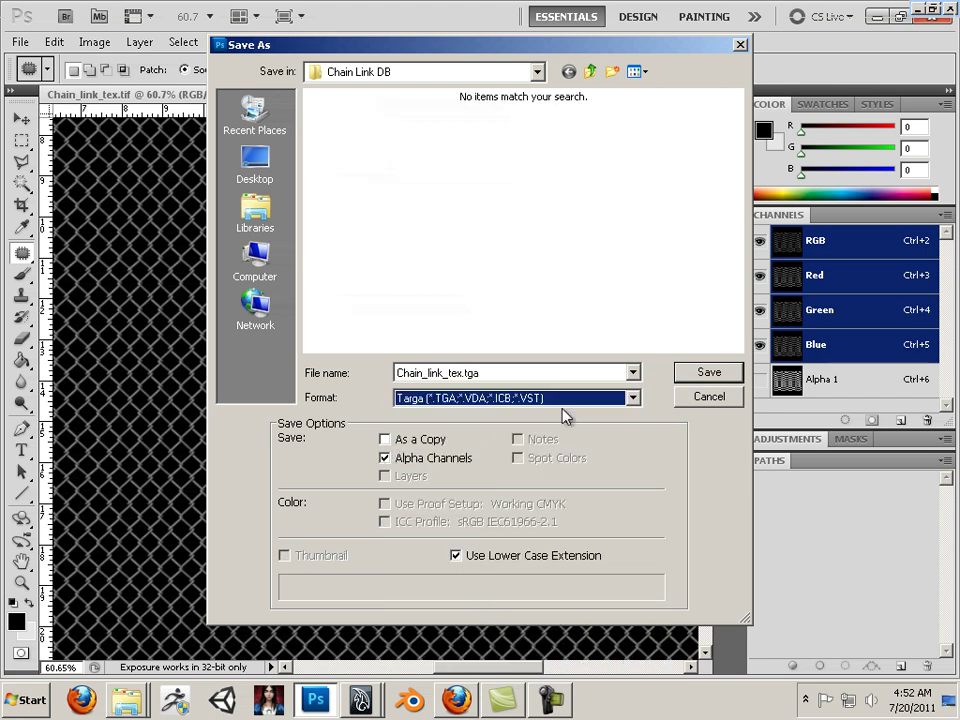
click(709, 372)
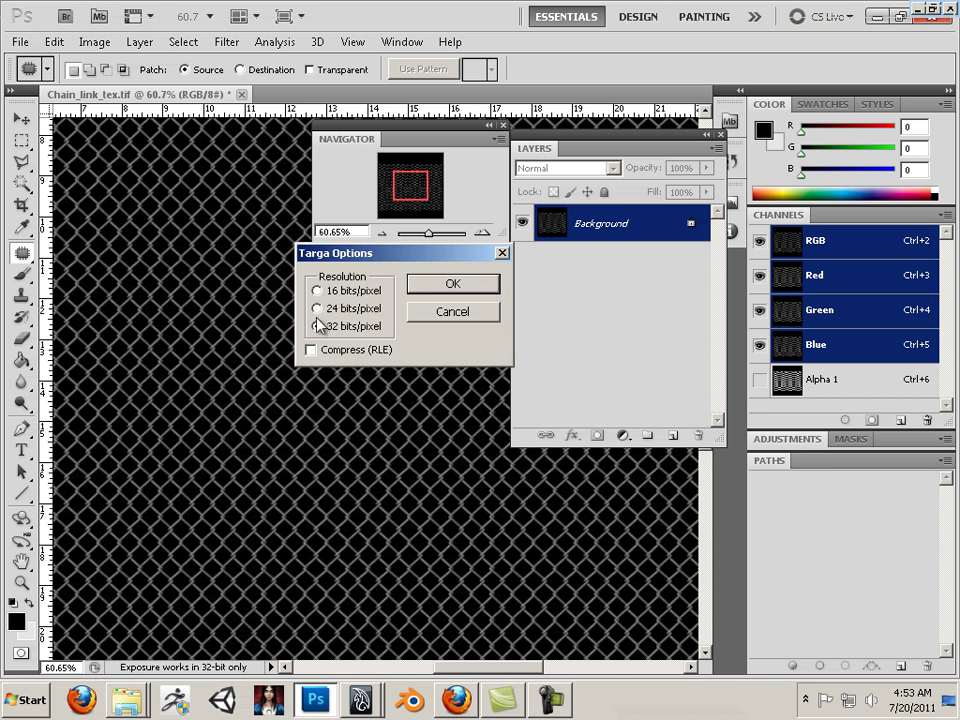
click(440, 287)
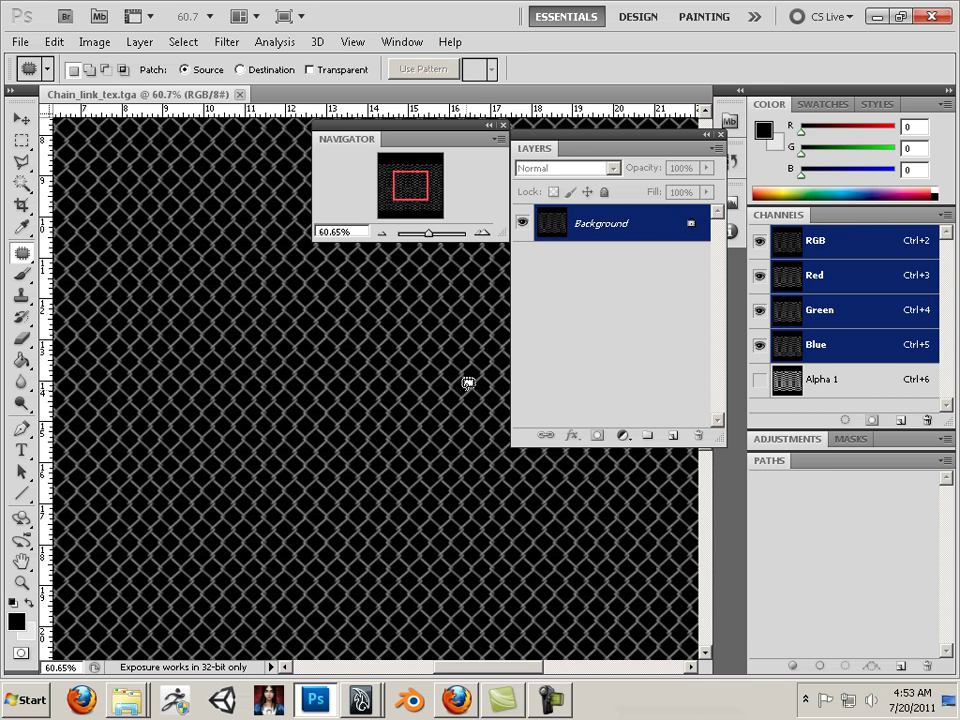
Step: Switch to Maya, close the Render View and hide the Map2 display layer
mouse_move(360, 708)
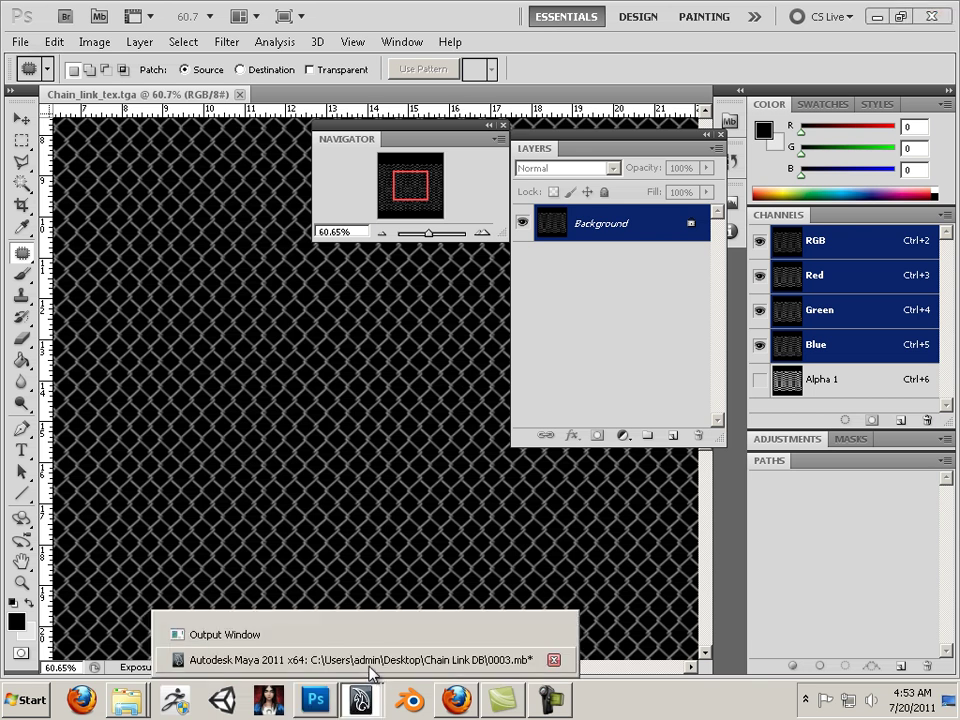
click(369, 668)
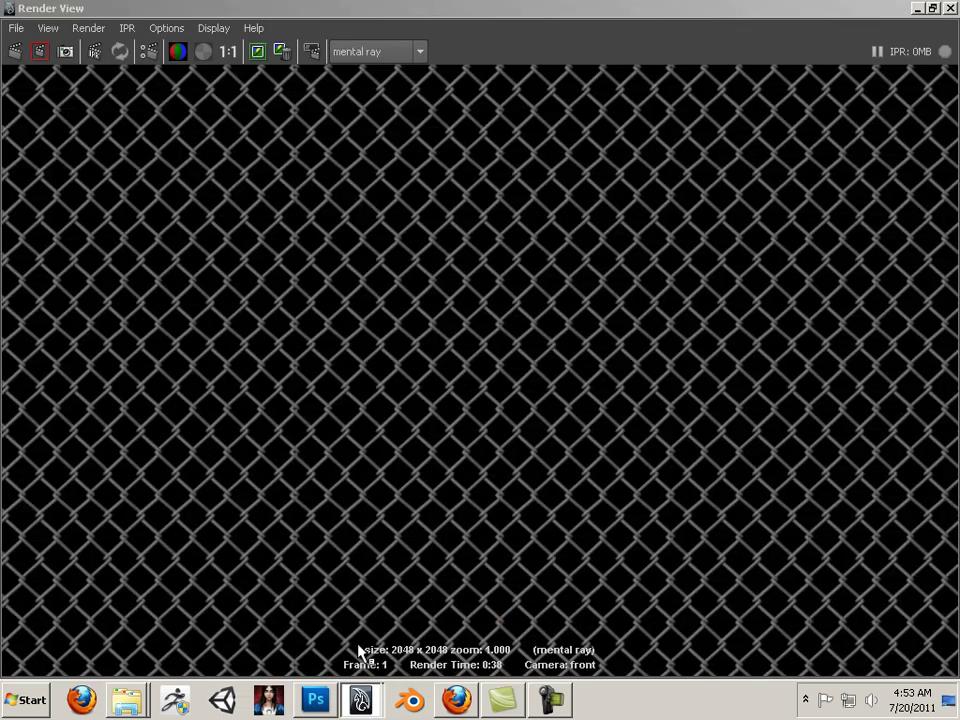
click(946, 8)
scroll(645, 289, down, 2)
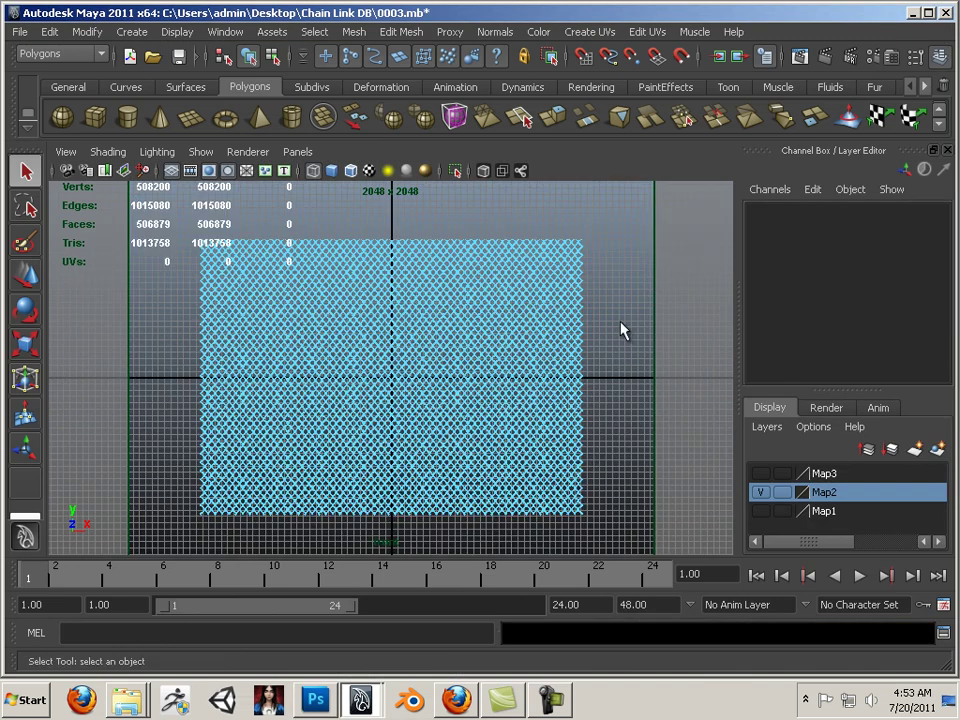
click(760, 492)
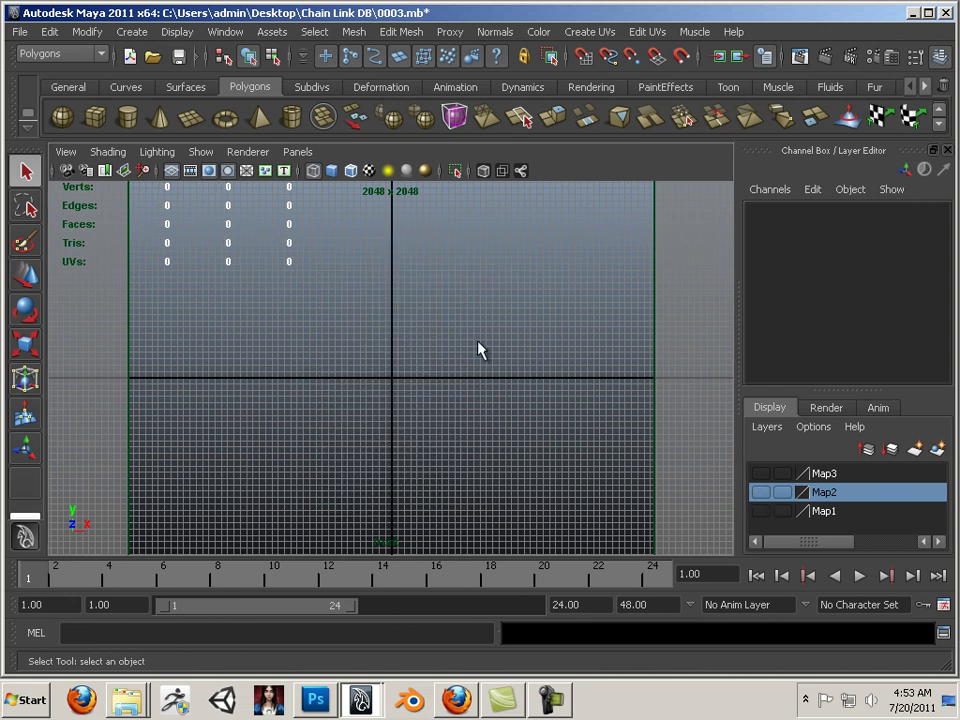
Step: Change to the perspective view and show the Map1 display layer
alt+drag(497, 366, 445, 363)
click(28, 517)
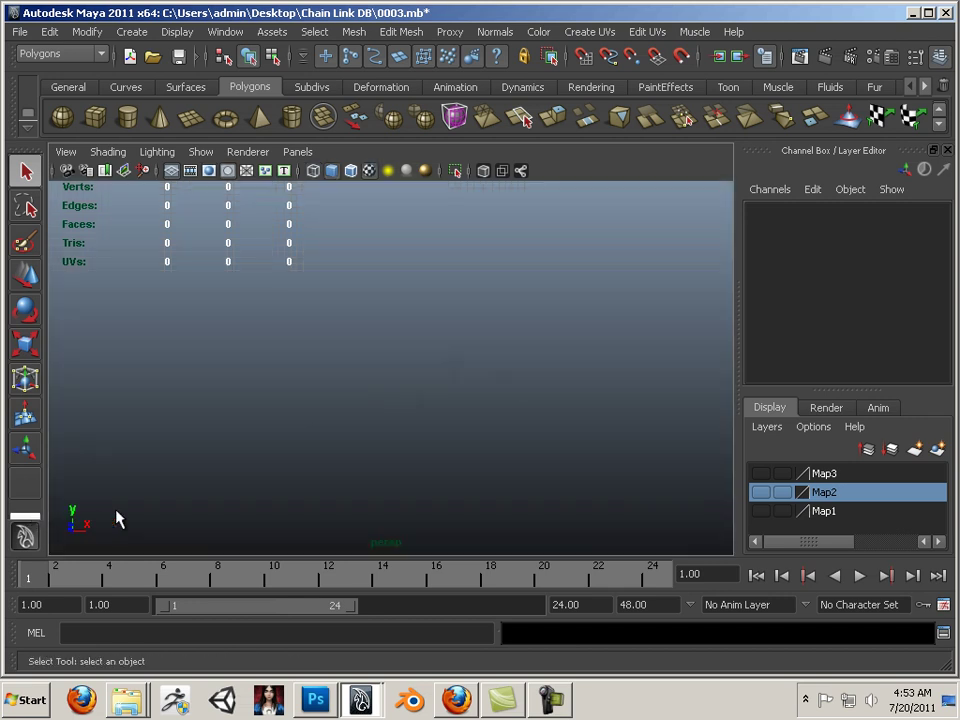
click(761, 511)
alt+drag(654, 459, 253, 261)
Step: Create a polygon plane at the origin near the fence rails
click(190, 118)
alt+middle_drag(415, 422, 368, 345)
alt+drag(368, 345, 330, 400)
alt+right_drag(340, 402, 450, 428)
alt+middle_drag(258, 411, 400, 326)
alt+right_drag(325, 366, 435, 422)
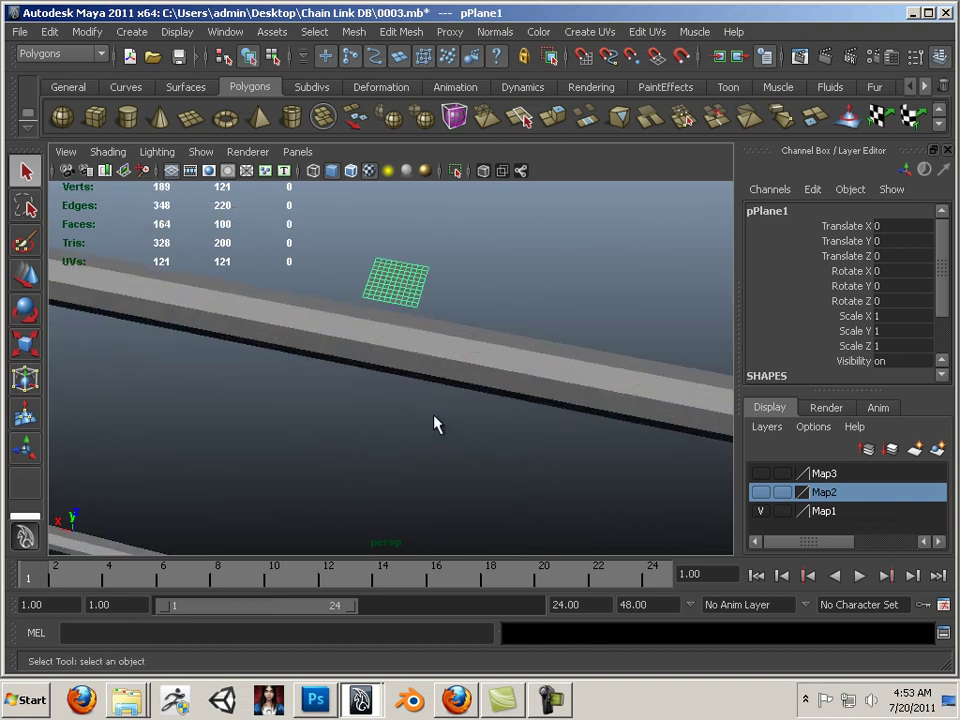
alt+drag(435, 422, 439, 429)
Step: Reduce the plane's width and height subdivisions to 1
scroll(890, 343, down, 2)
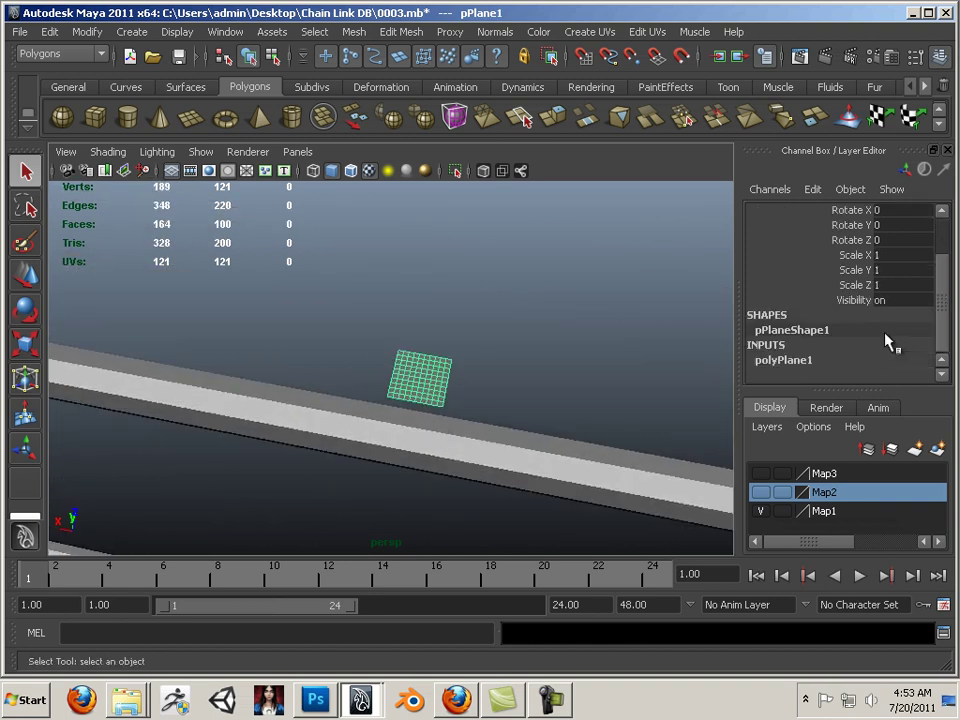
click(800, 360)
drag(799, 346, 795, 334)
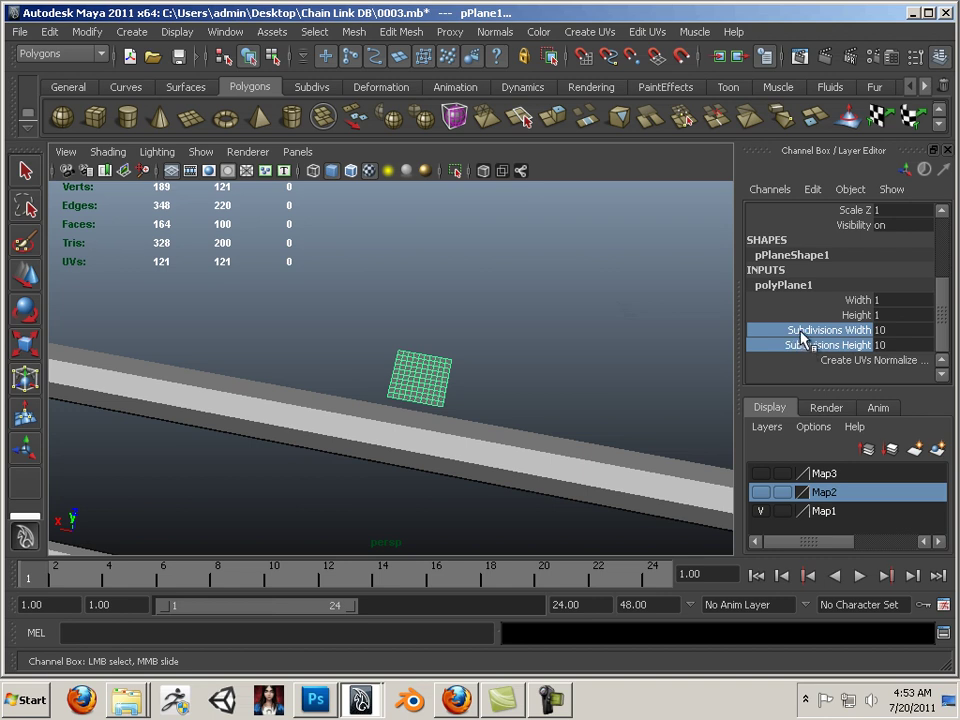
click(942, 60)
click(942, 60)
middle_drag(637, 322, 478, 326)
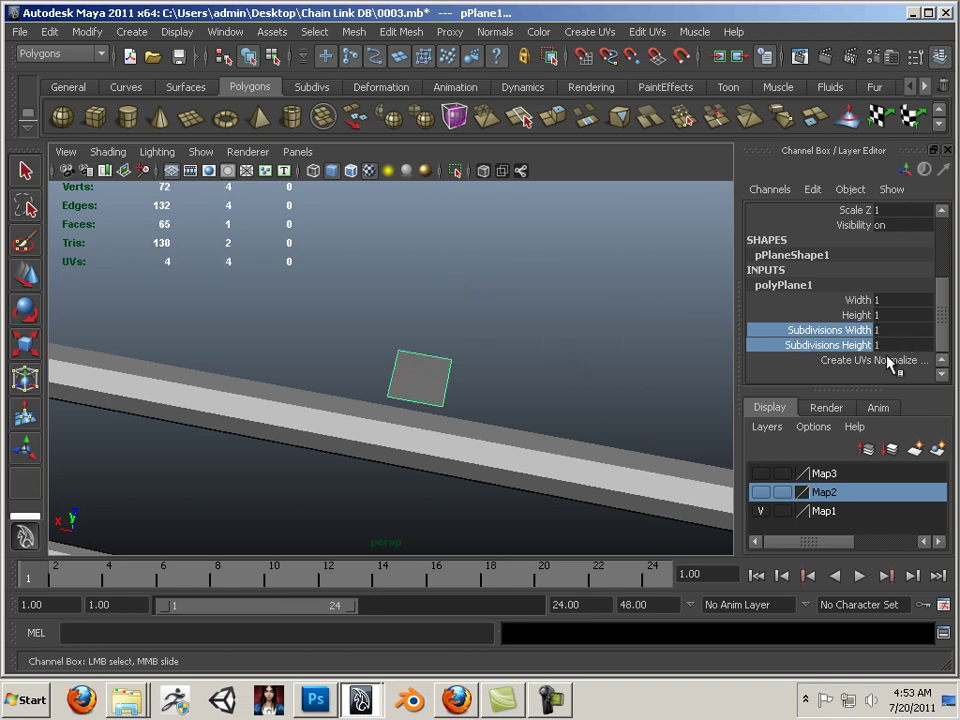
Step: Open the UV Texture Editor for the plane and place its window over the viewport
alt+drag(386, 298, 399, 289)
alt+middle_drag(399, 289, 424, 294)
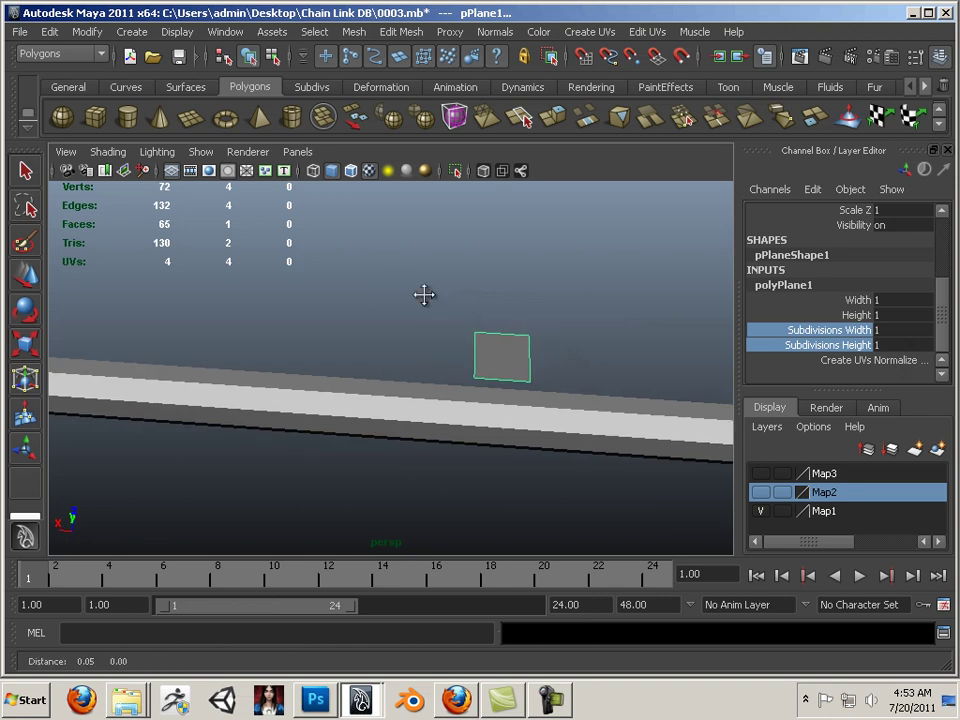
alt+drag(424, 294, 358, 285)
click(222, 33)
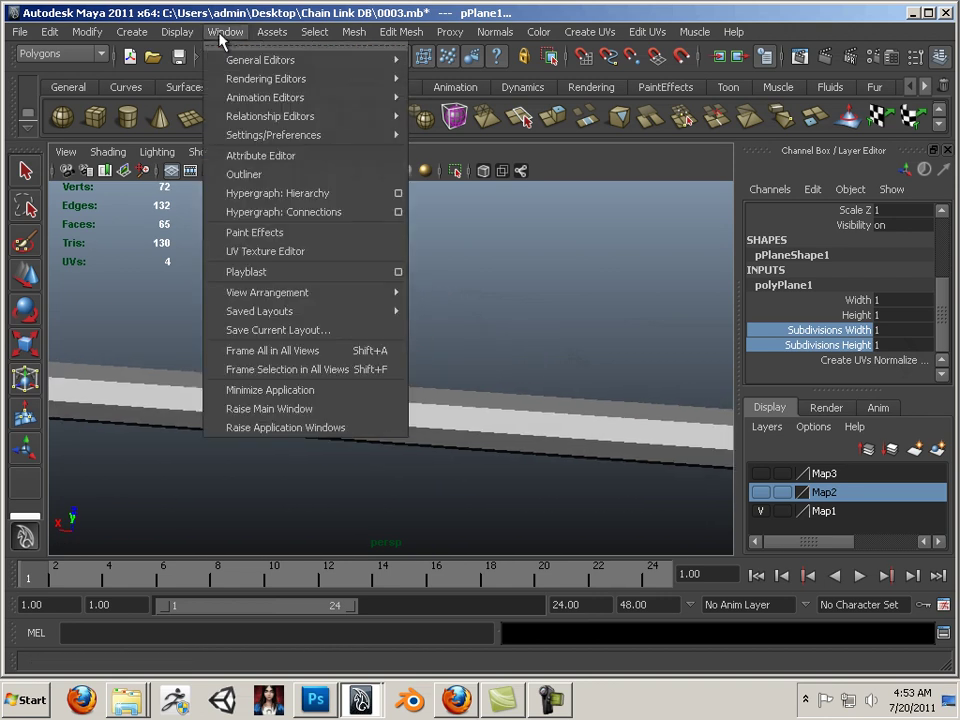
click(268, 255)
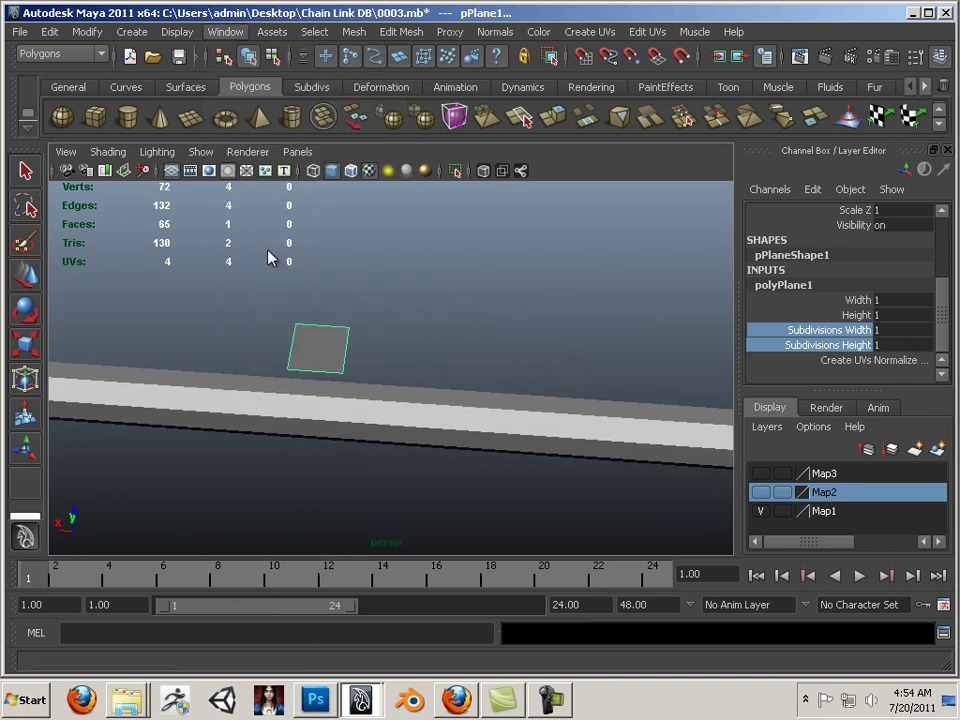
drag(619, 259, 410, 128)
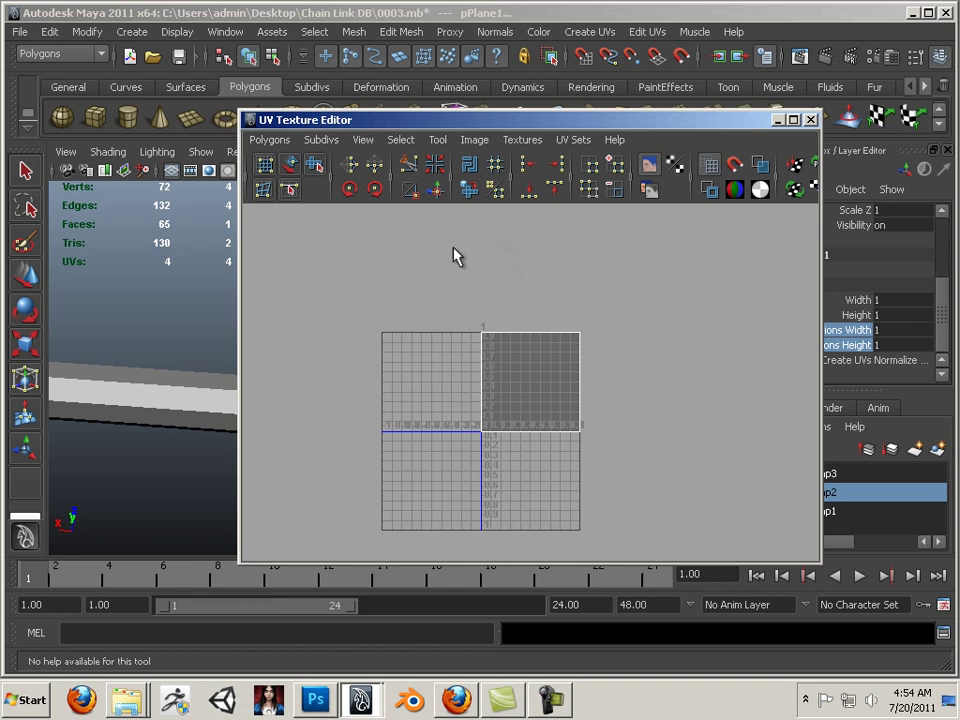
Step: Open the Hypershade and display its textures
click(225, 32)
mouse_move(257, 80)
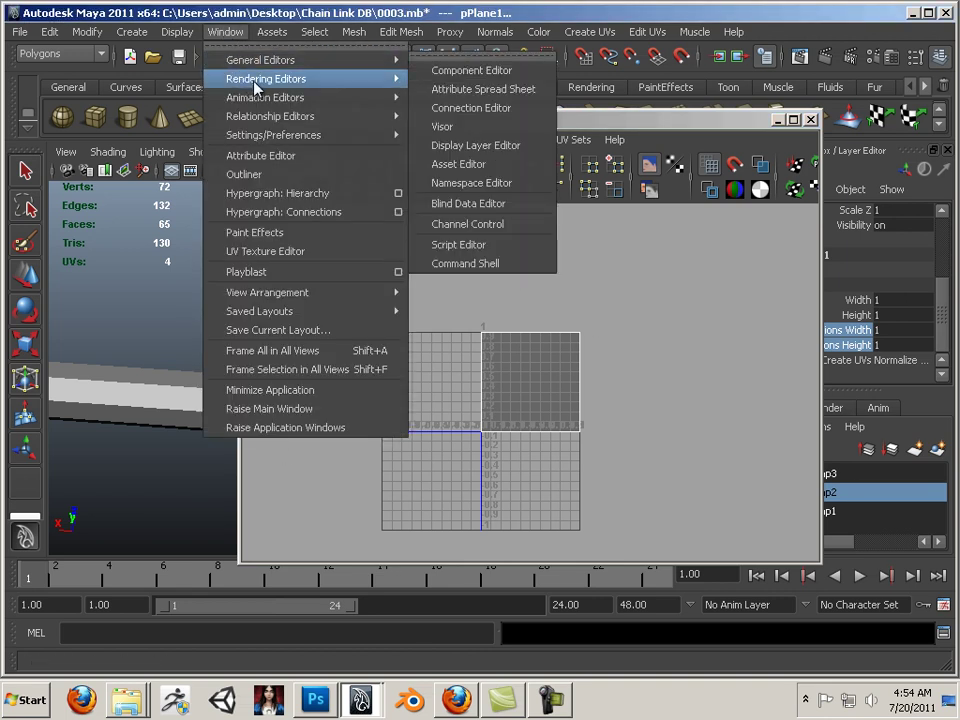
click(465, 127)
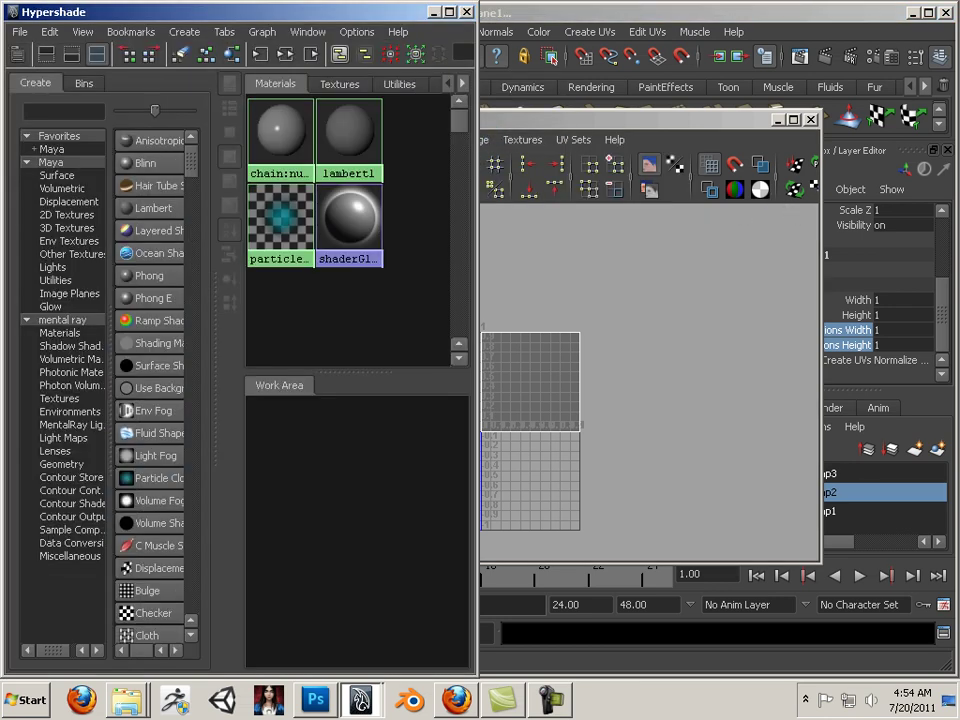
drag(959, 60, 587, 220)
click(337, 88)
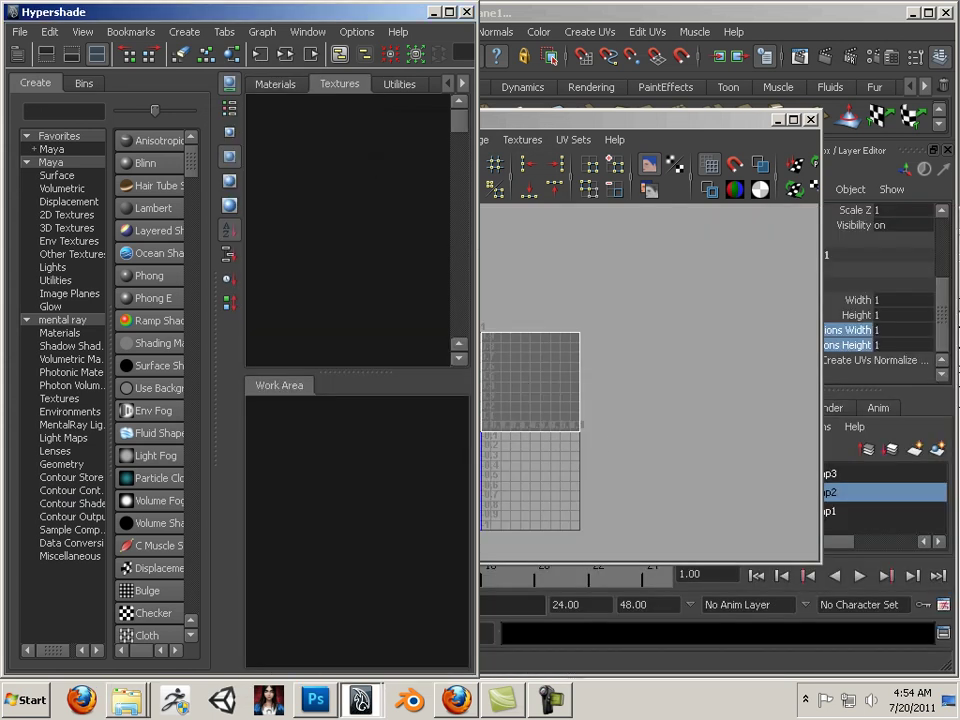
Step: Import Chain_link_tex.tga from the Chain Link DB folder as a Hypershade texture and open its attributes
key(alt+Tab)
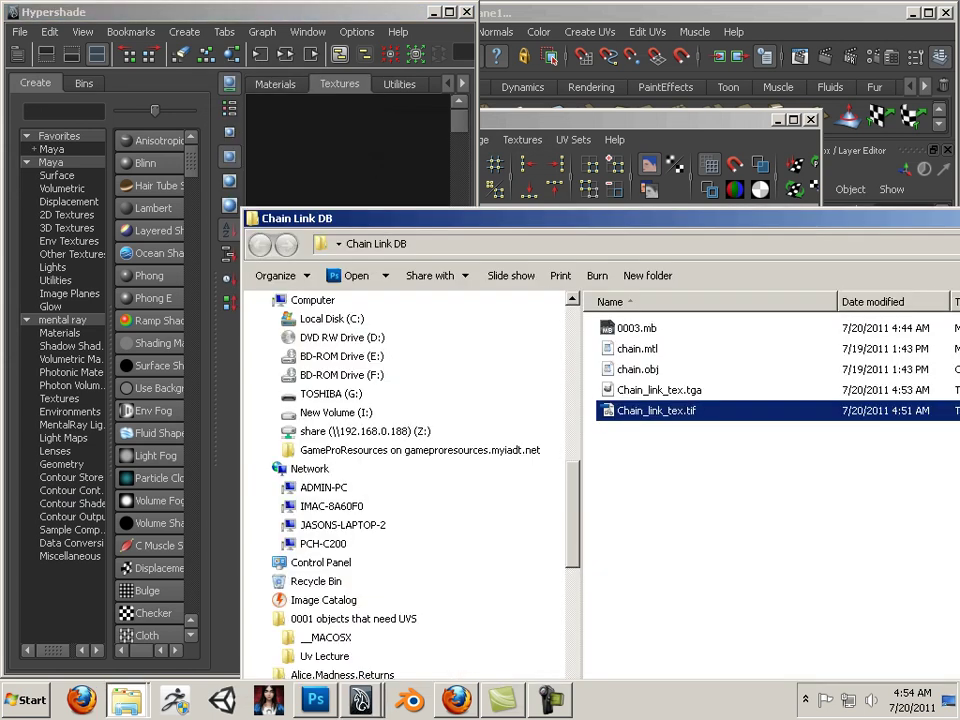
click(658, 392)
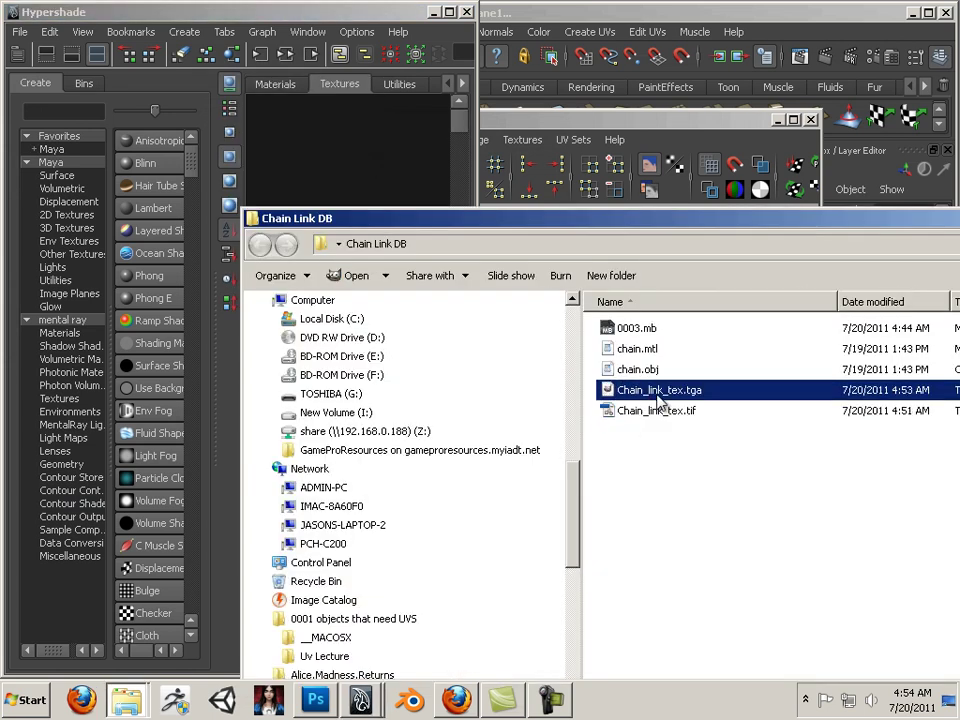
drag(672, 400, 375, 205)
click(555, 276)
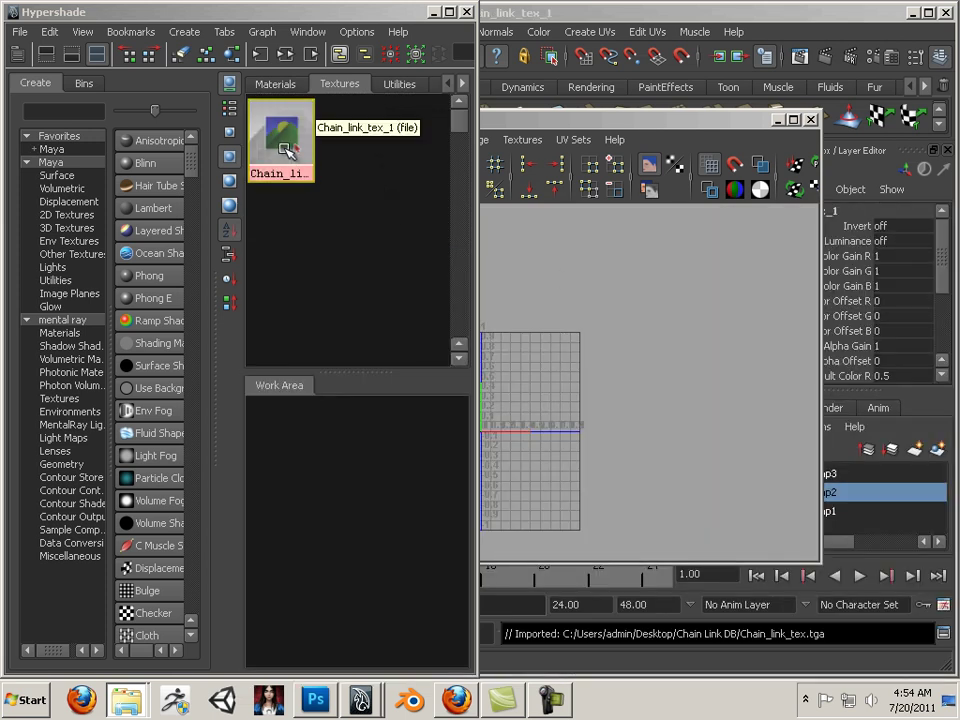
double_click(290, 130)
drag(731, 126, 769, 510)
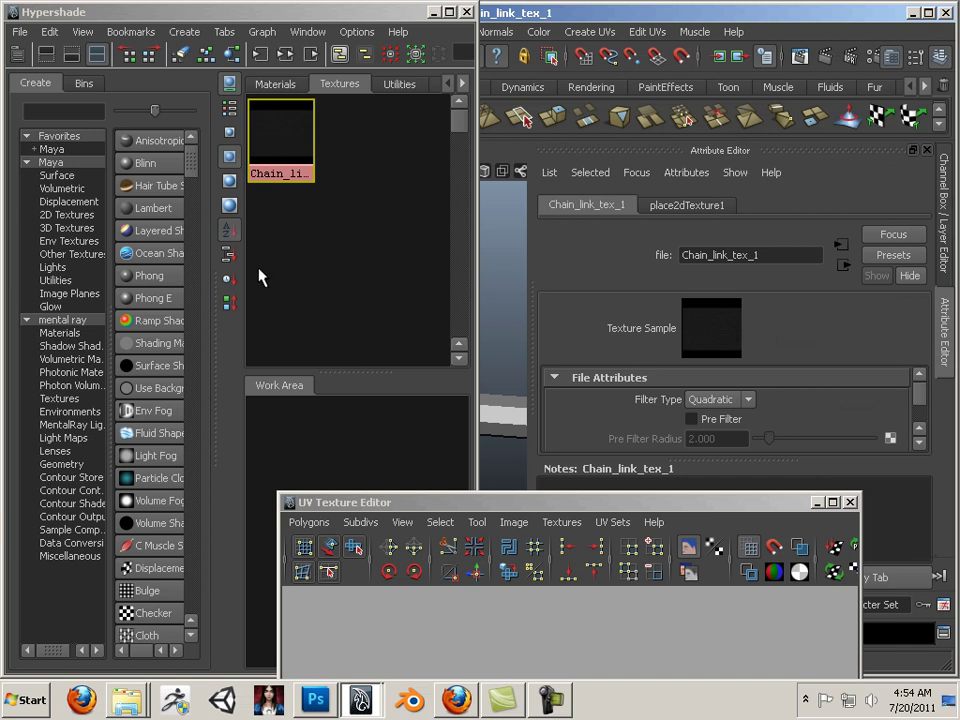
Step: Create a Lambert material and connect the chain-link texture to it with the default connection
click(134, 208)
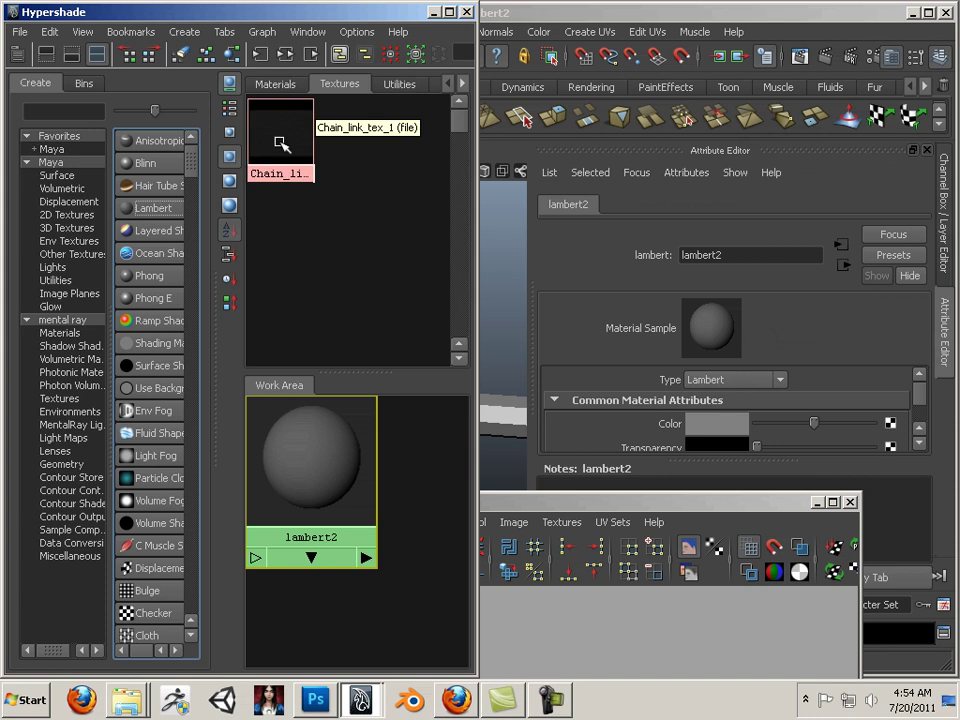
middle_drag(281, 137, 283, 146)
middle_drag(305, 232, 328, 458)
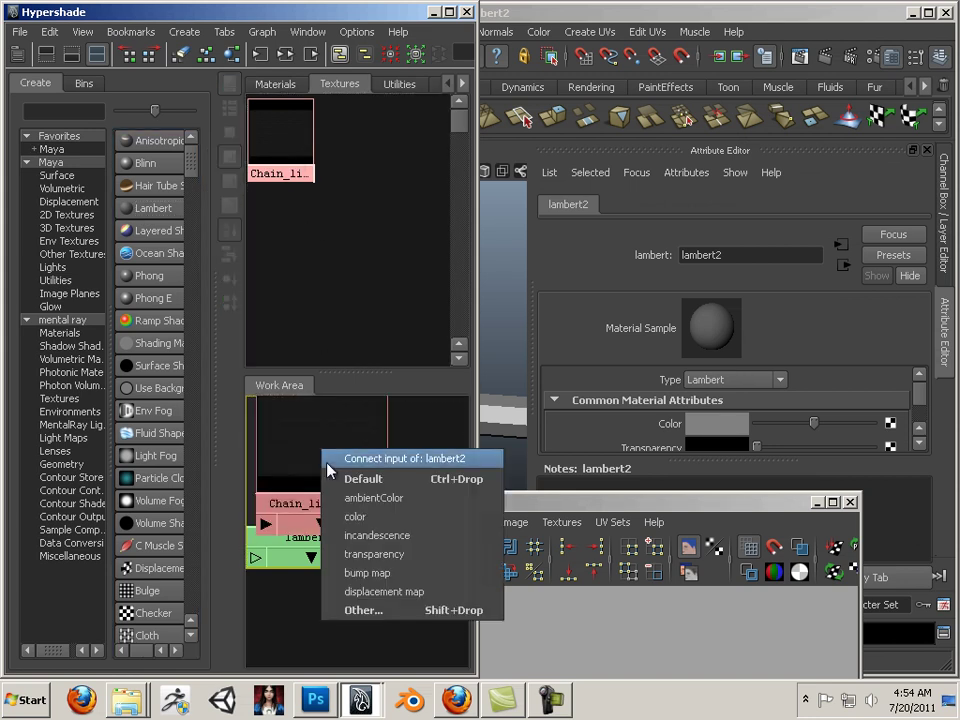
click(394, 487)
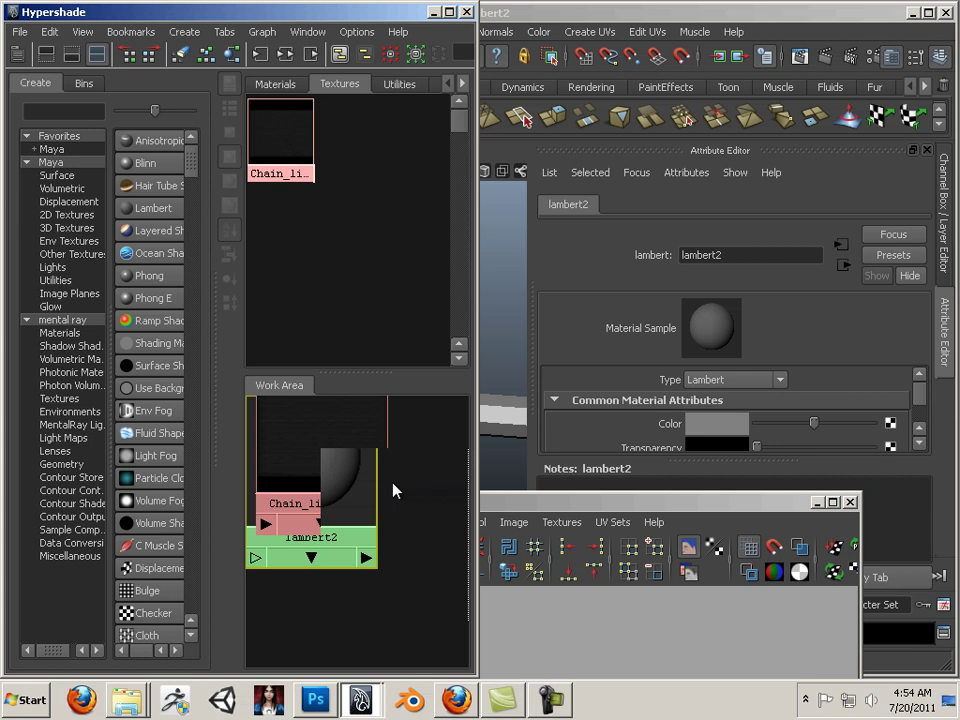
drag(324, 447, 413, 557)
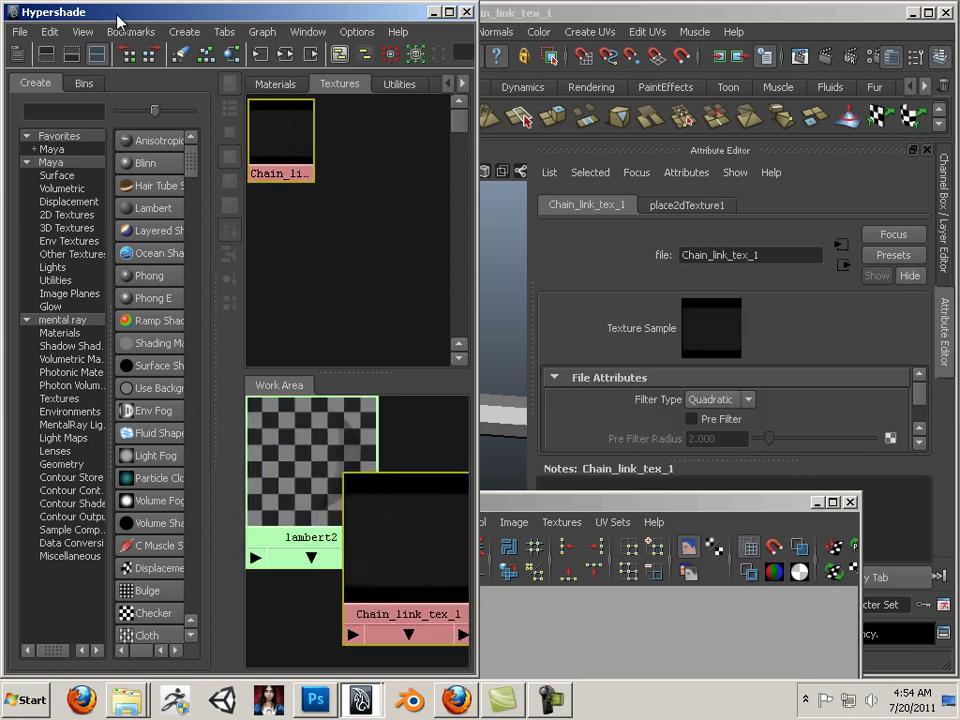
Step: Assign the chain-link Lambert material to the plane and scale the plane uniformly to about 50
drag(118, 20, 663, 24)
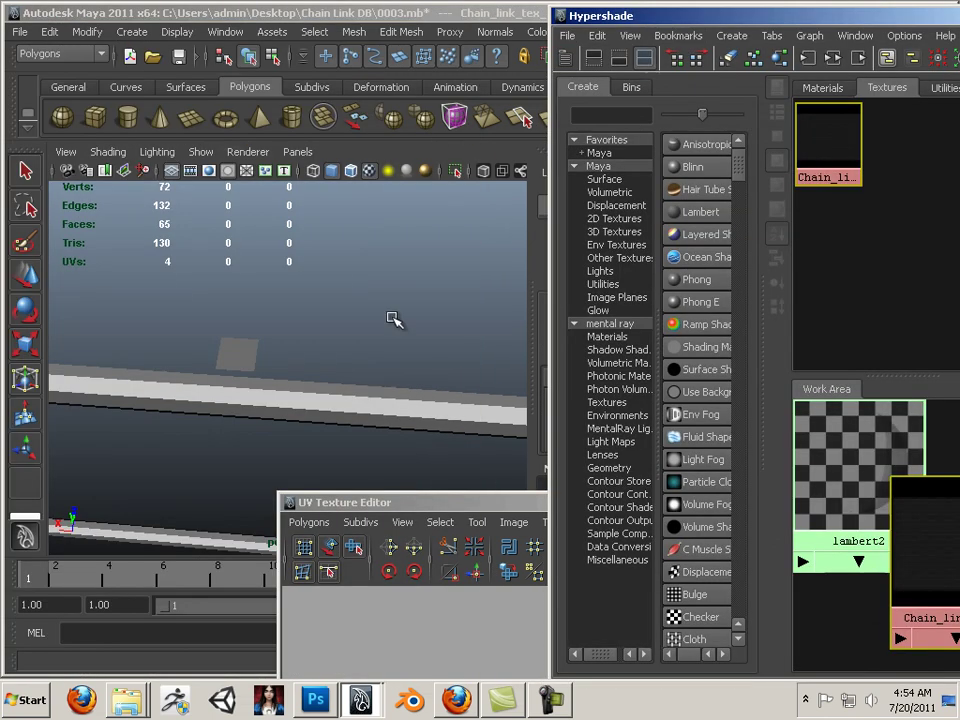
scroll(338, 354, up, 1)
scroll(674, 473, down, 1)
scroll(424, 387, down, 3)
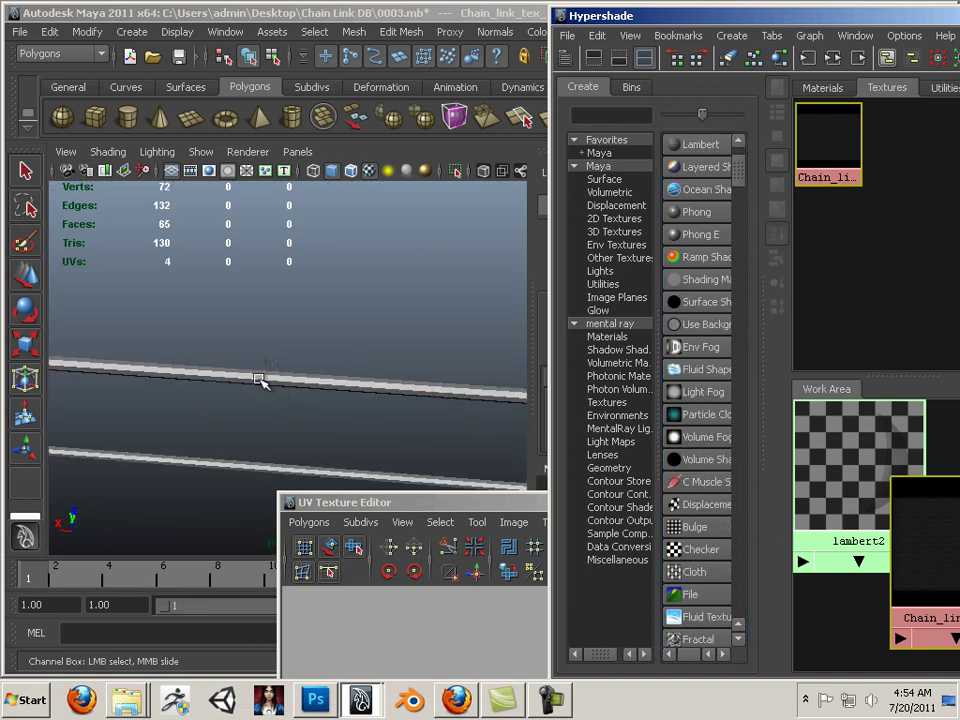
click(312, 379)
click(26, 344)
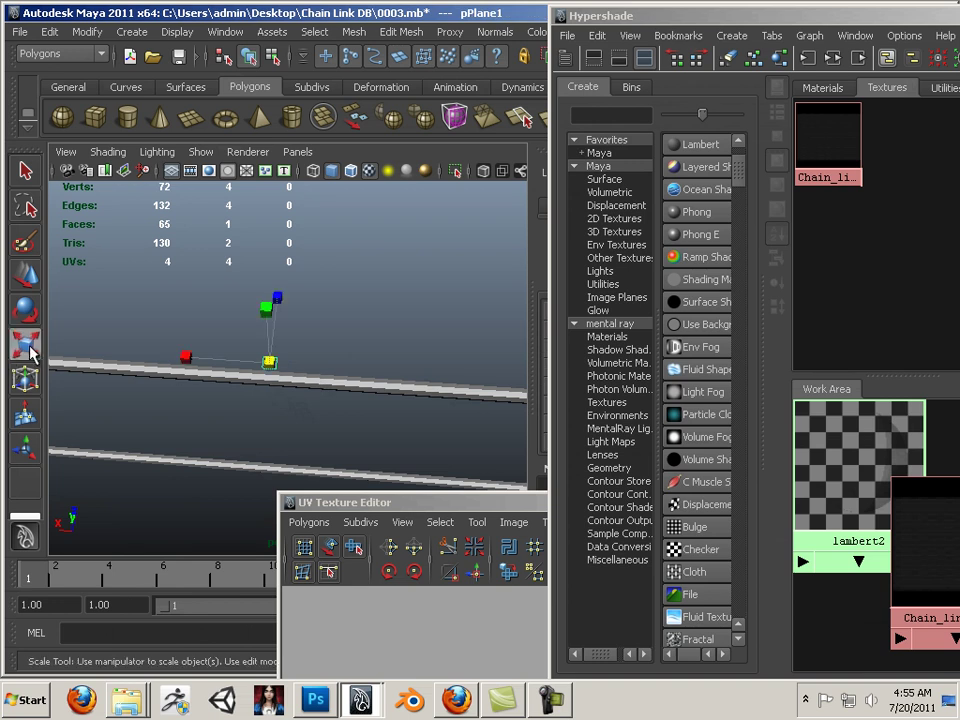
drag(270, 367, 443, 393)
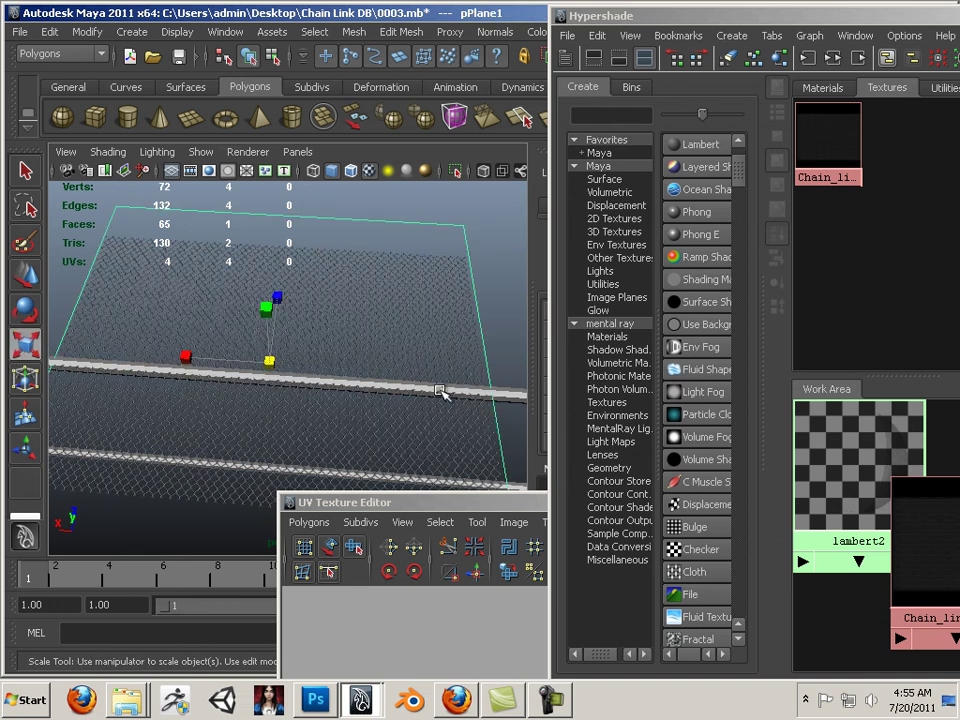
drag(279, 368, 452, 393)
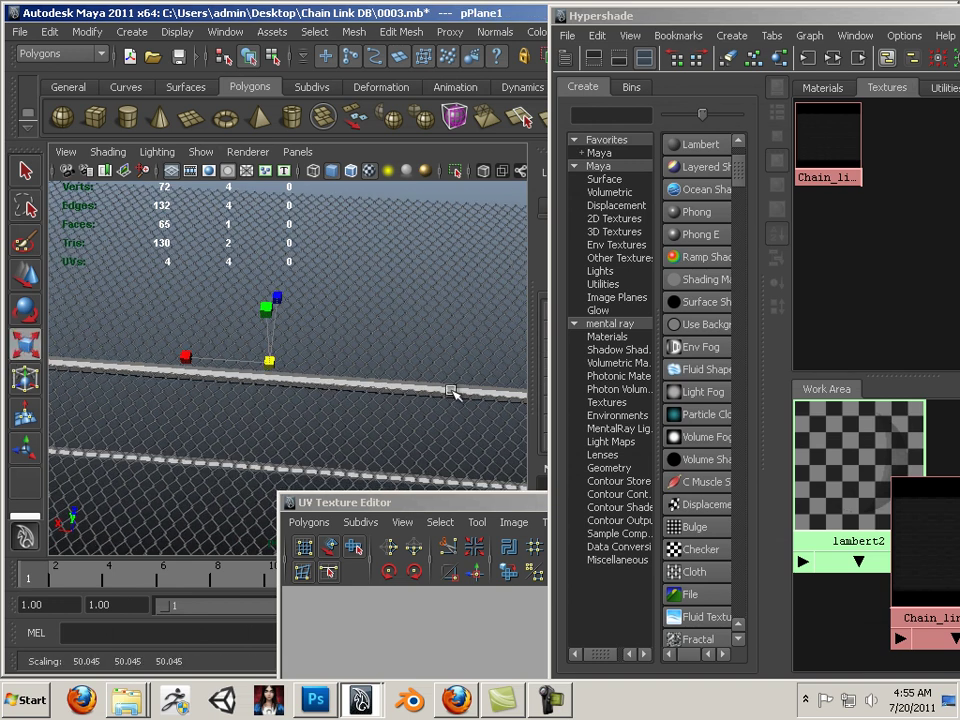
Step: Close the UV Texture Editor and return to the Hypershade
click(408, 502)
click(850, 502)
click(668, 18)
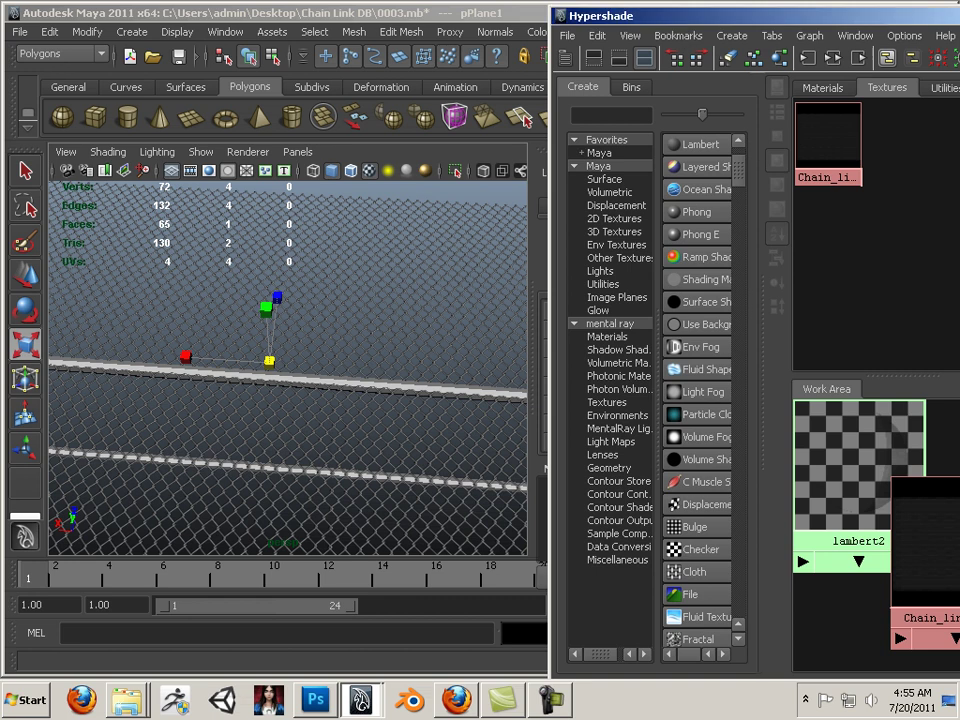
Step: Stand the chain-link plane upright against the fence frame by setting its X rotation to -90
click(407, 450)
alt+right_drag(407, 450, 336, 443)
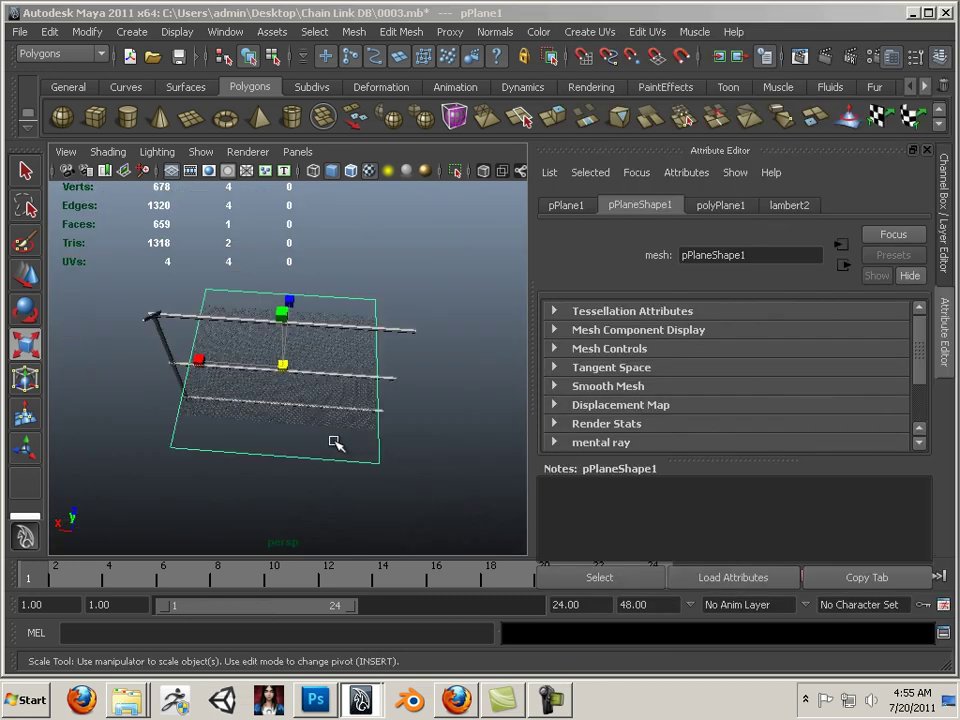
click(25, 310)
drag(284, 361, 268, 395)
click(940, 58)
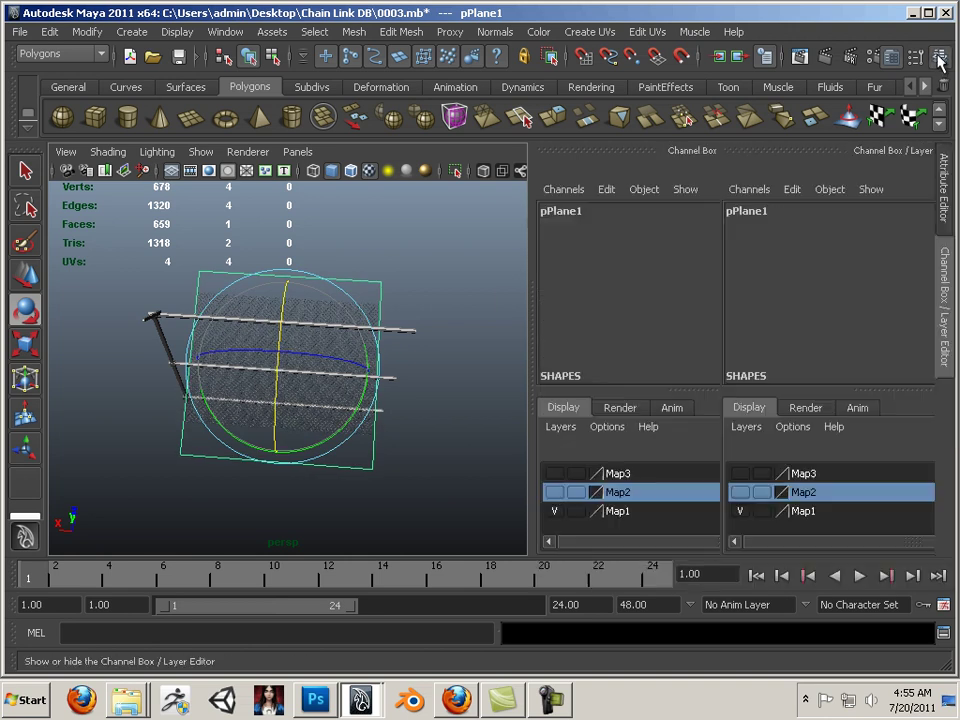
click(882, 271)
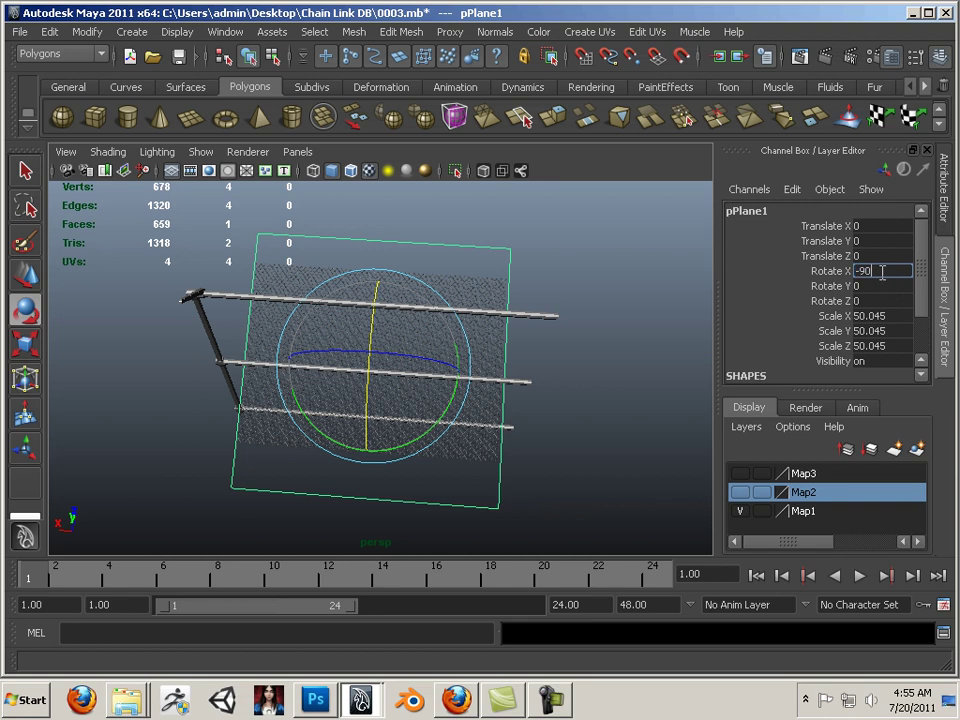
key(Return)
alt+drag(456, 469, 461, 401)
alt+middle_drag(461, 401, 442, 452)
alt+drag(442, 452, 452, 440)
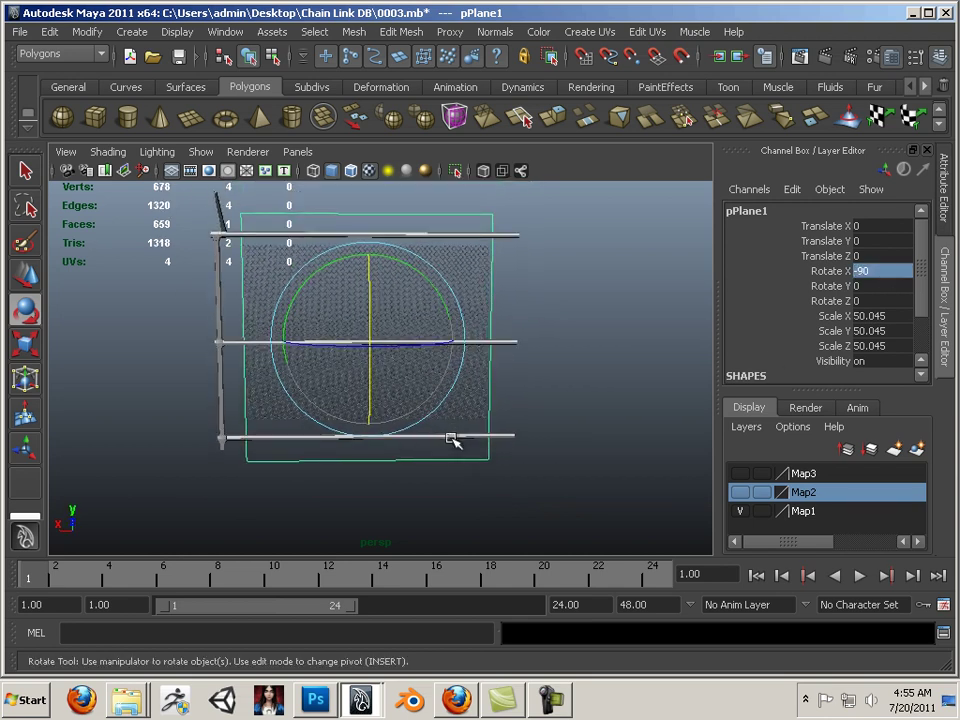
Step: In the front view, scale the plane to about 59.5 in X and 42.6 in Z to fit the pipe frame
key(space)
key(space)
scroll(450, 440, up, 1)
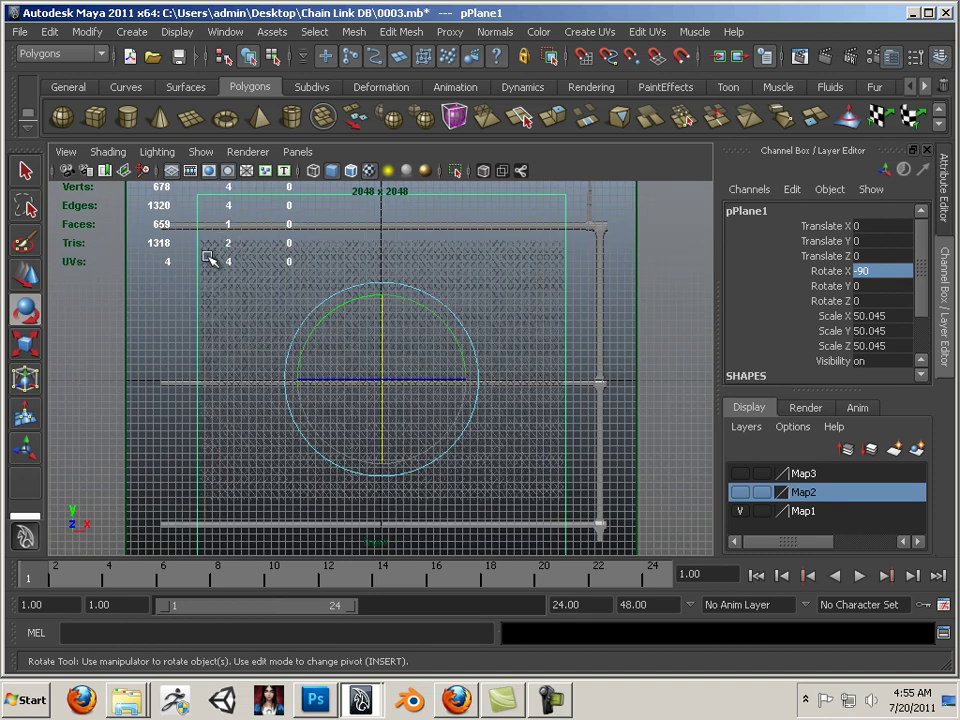
click(30, 280)
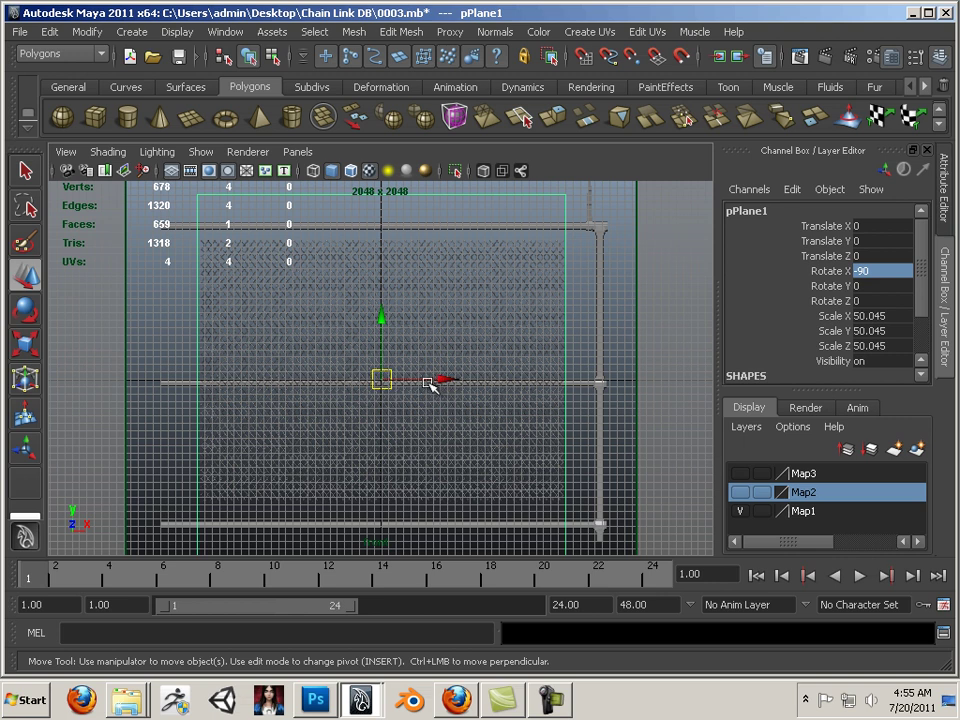
key(r)
drag(467, 381, 484, 382)
drag(382, 295, 388, 312)
scroll(395, 315, up, 3)
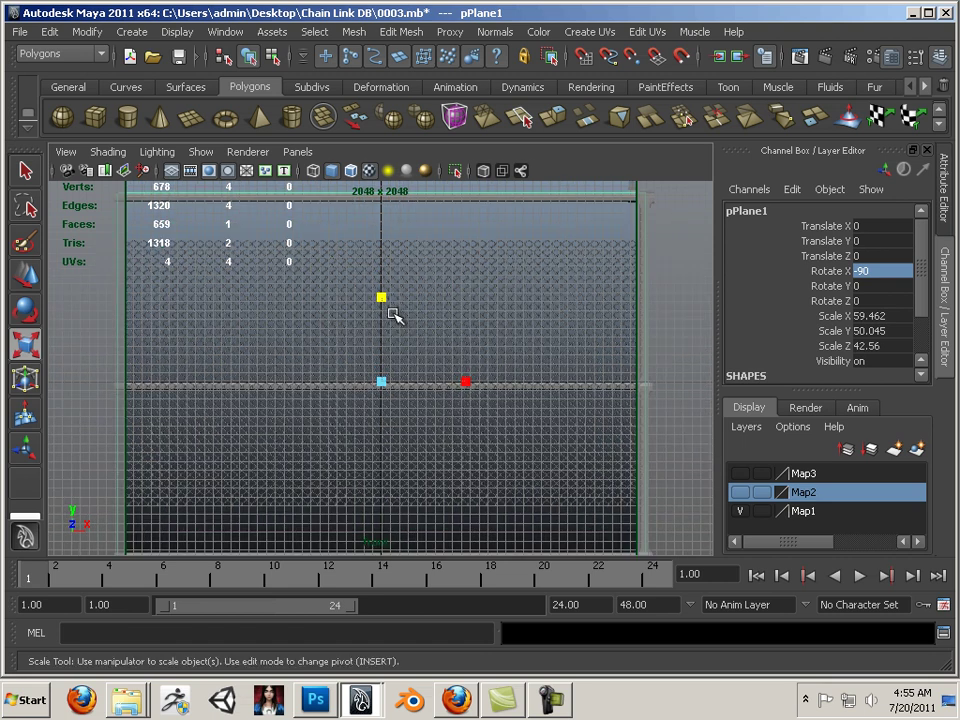
Step: Examine from several angles how the scaled chain-link plane fits the fence's pipe frame
scroll(393, 316, down, 3)
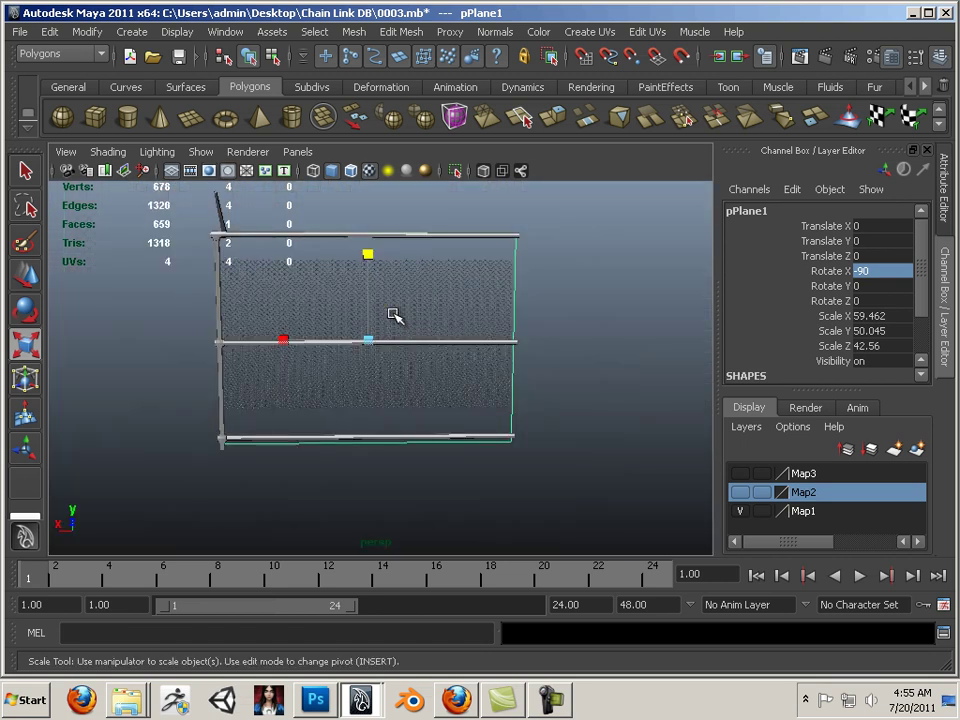
scroll(390, 318, up, 6)
scroll(377, 321, down, 5)
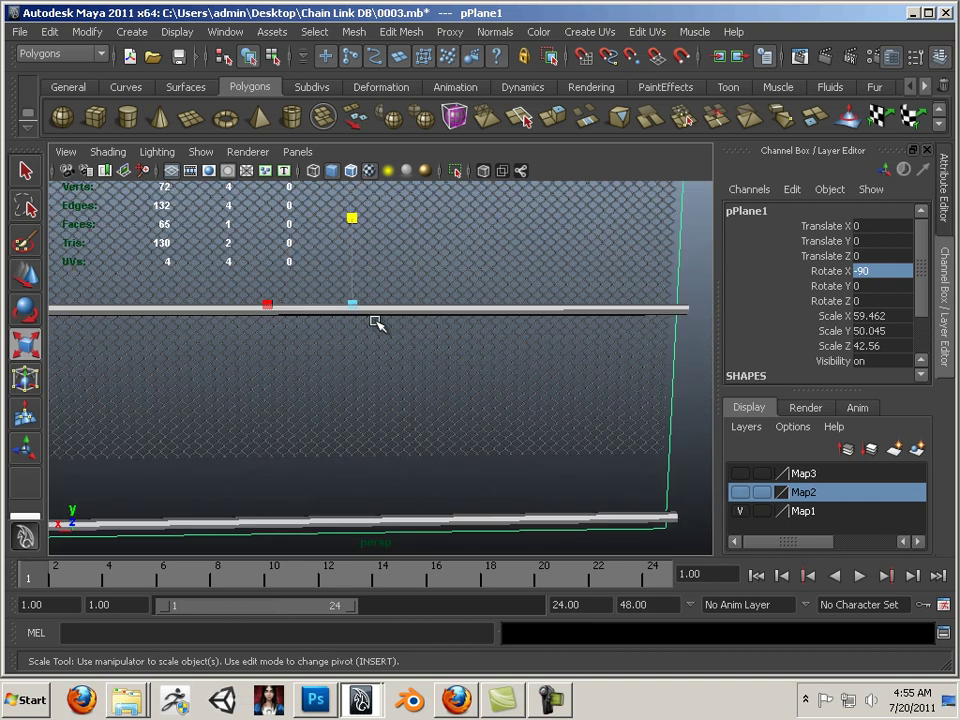
alt+drag(360, 372, 318, 334)
alt+middle_drag(312, 320, 382, 498)
alt+drag(382, 498, 187, 413)
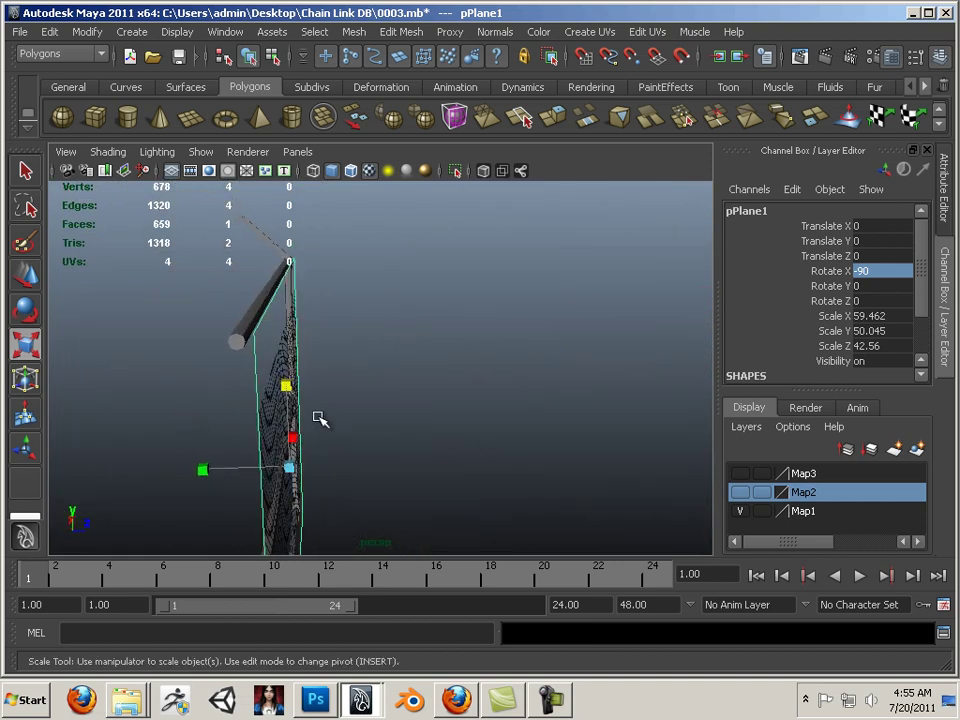
alt+drag(319, 418, 206, 411)
alt+middle_drag(243, 409, 281, 336)
scroll(323, 358, up, 2)
alt+drag(323, 358, 279, 369)
Step: In the UV Texture Editor, lower the plane's top two UVs to the upper edge of the chain-link pattern
click(225, 31)
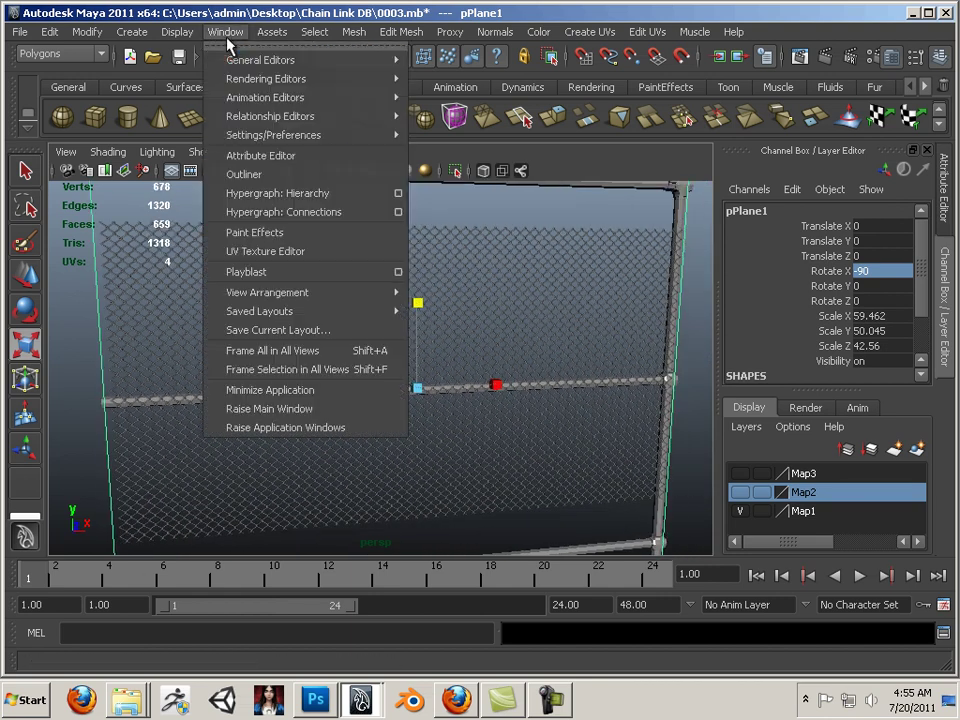
click(265, 253)
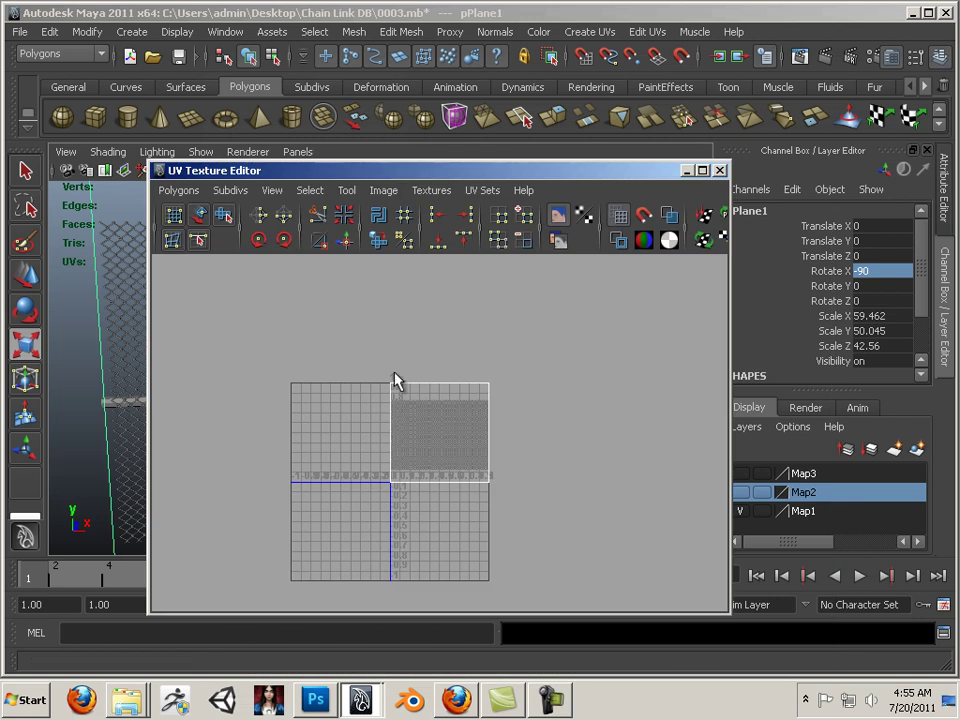
alt+right_drag(393, 374, 662, 459)
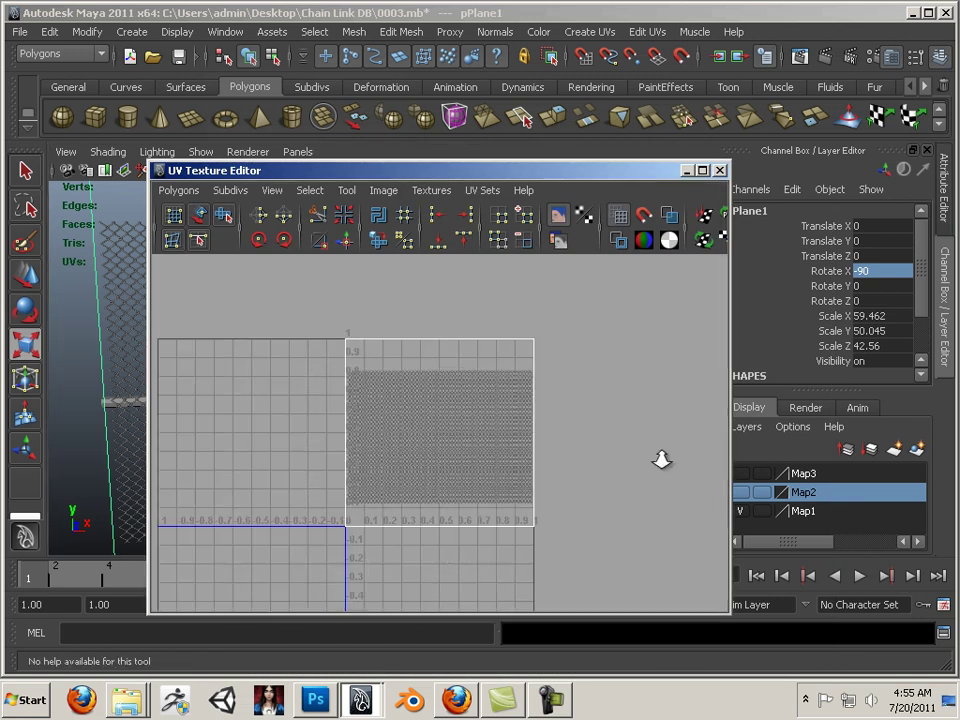
alt+right_drag(375, 392, 541, 424)
alt+middle_drag(480, 400, 493, 424)
right_drag(380, 282, 331, 282)
drag(651, 318, 651, 318)
key(r)
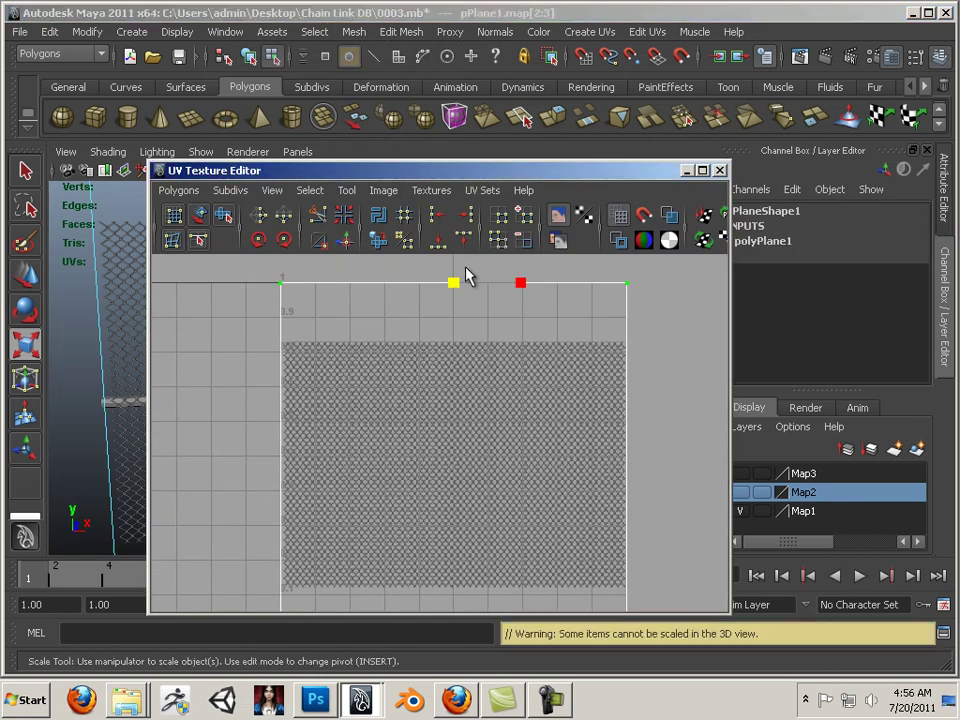
key(w)
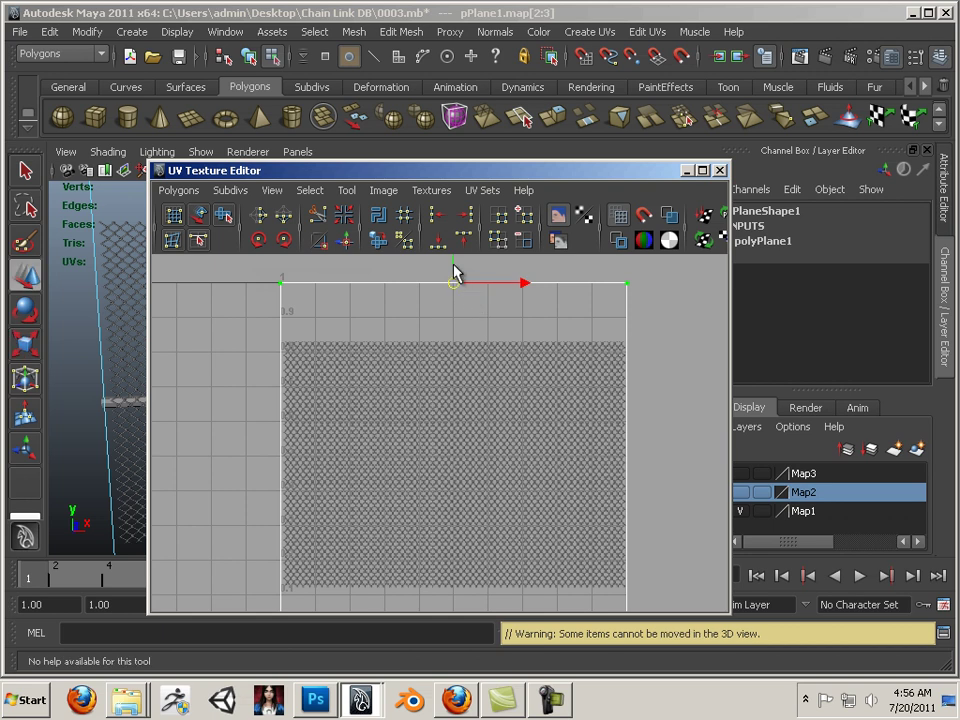
drag(455, 272, 447, 328)
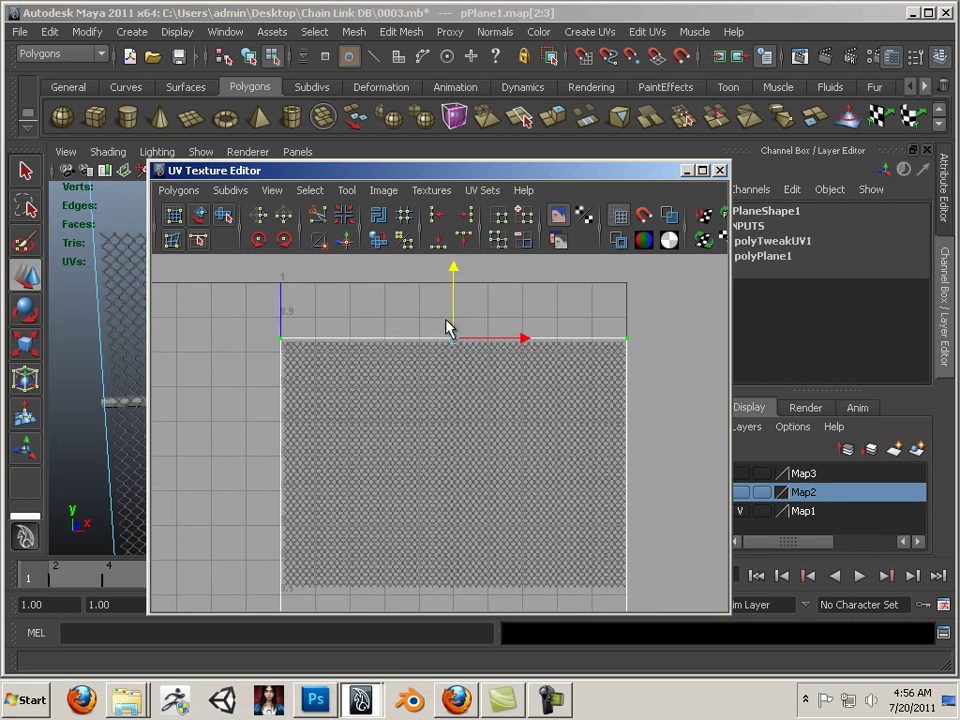
Step: Raise the plane's bottom two UVs to the lower edge of the chain-link pattern and close the UV Texture Editor
alt+middle_drag(447, 328, 222, 510)
drag(549, 622, 660, 568)
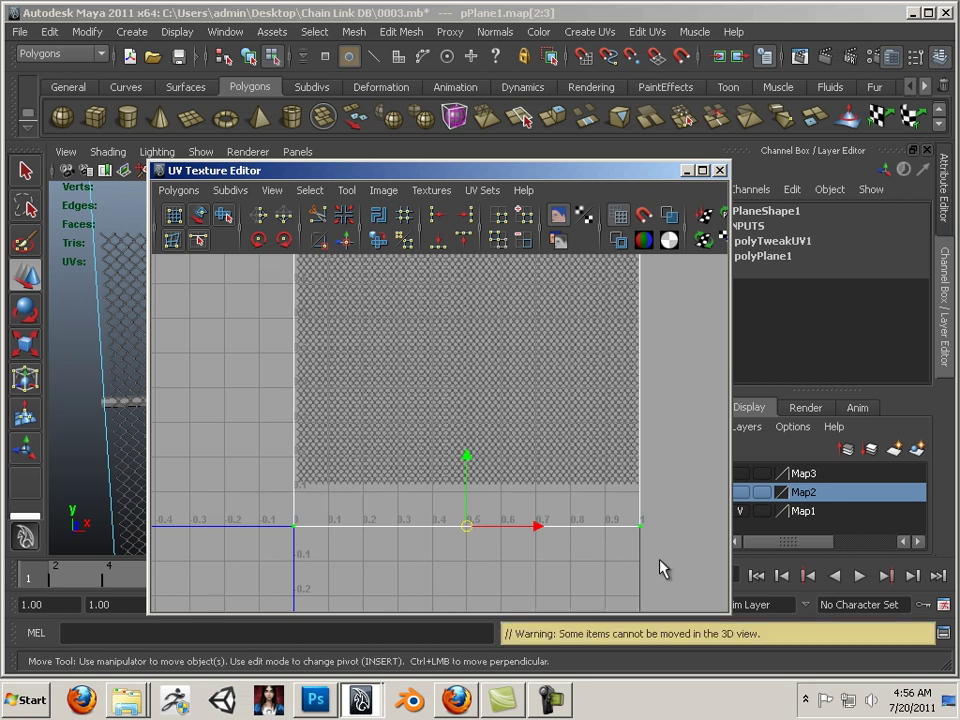
drag(470, 467, 467, 425)
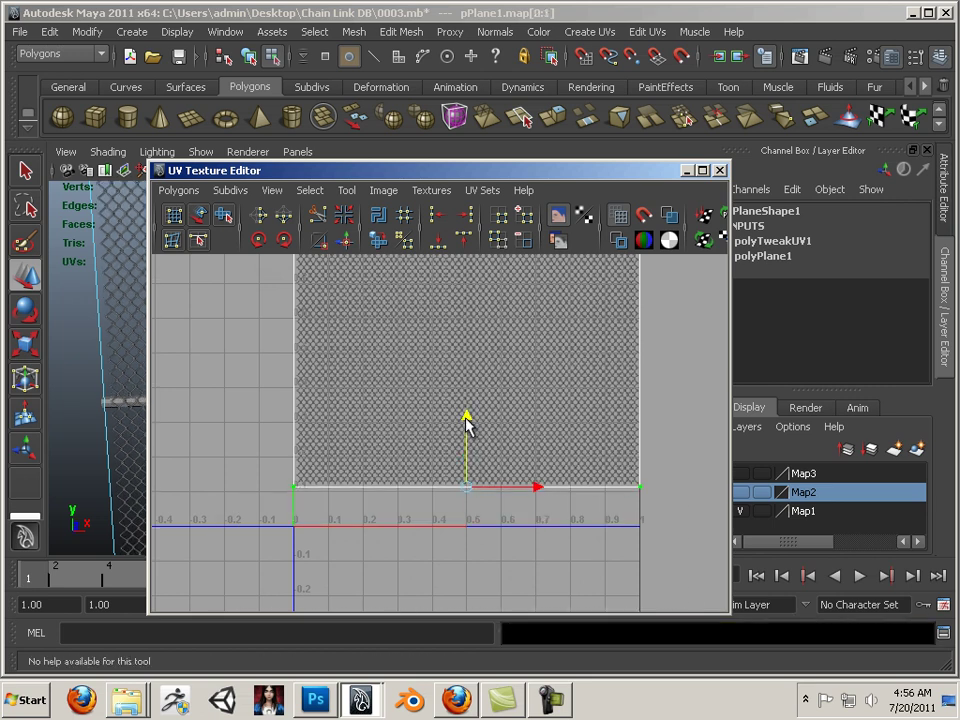
click(719, 170)
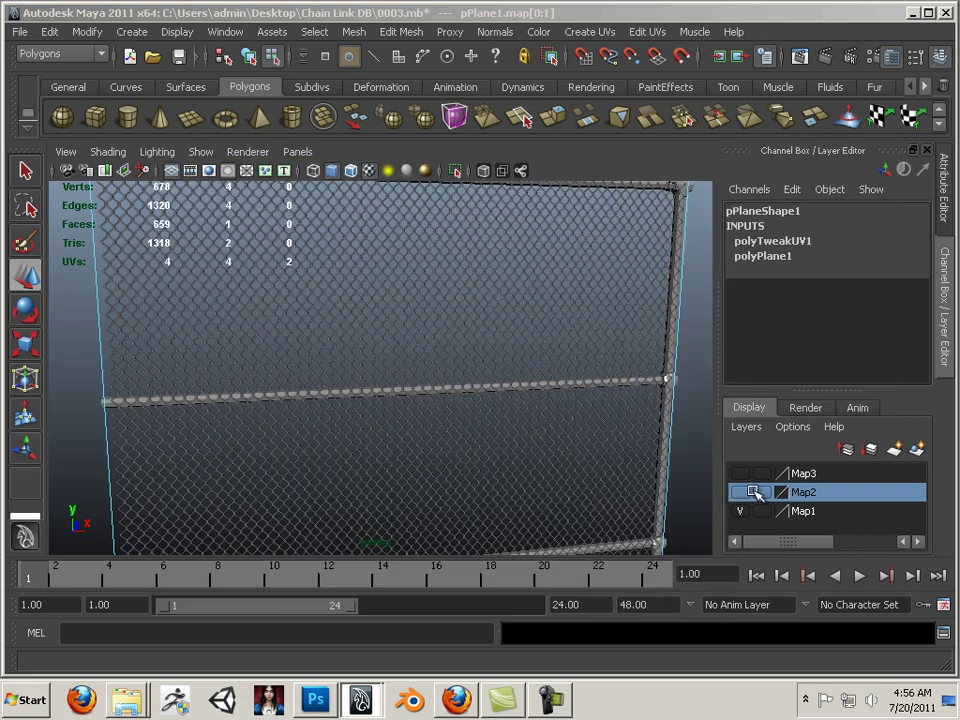
Step: Switch the perspective viewport to High Quality Rendering for a close-up of the textured plane
alt+drag(436, 498, 461, 409)
alt+middle_drag(461, 409, 371, 427)
alt+right_drag(371, 427, 554, 463)
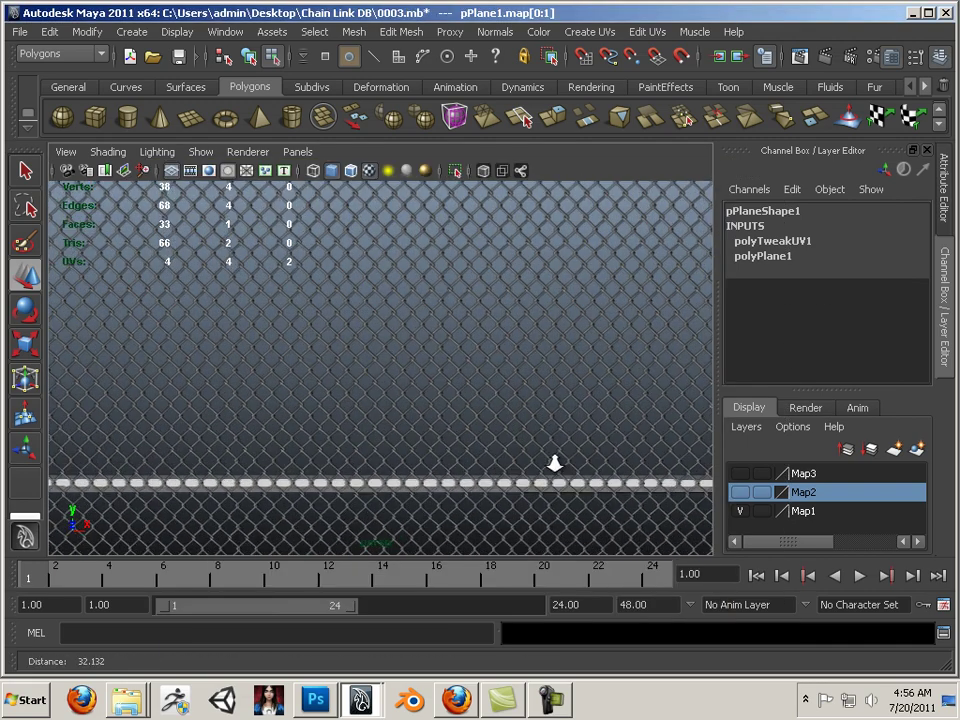
scroll(508, 420, up, 10)
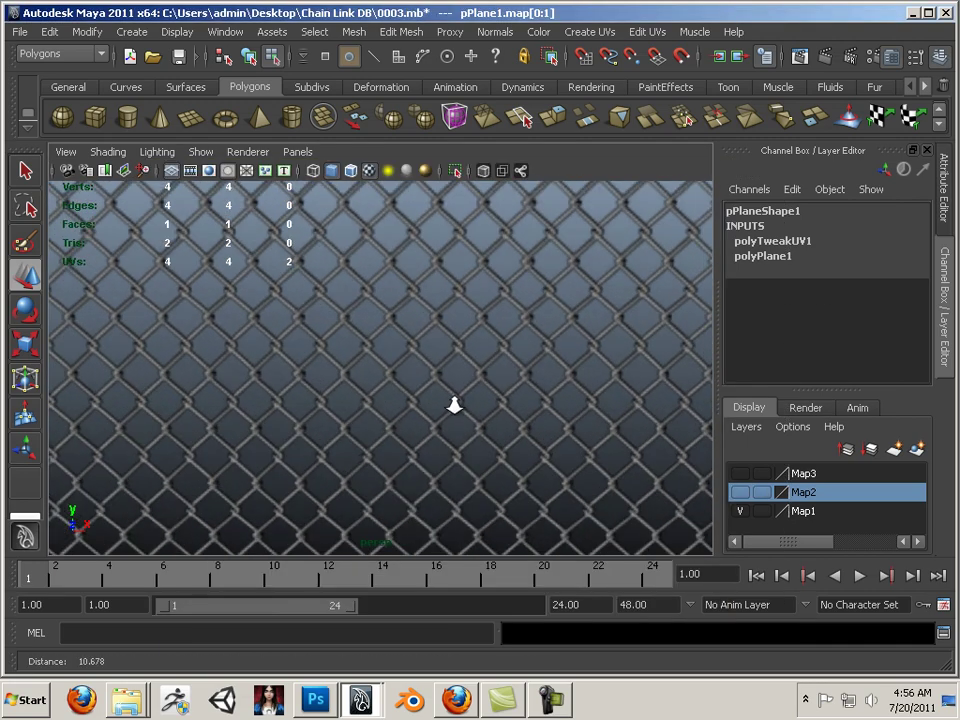
click(248, 152)
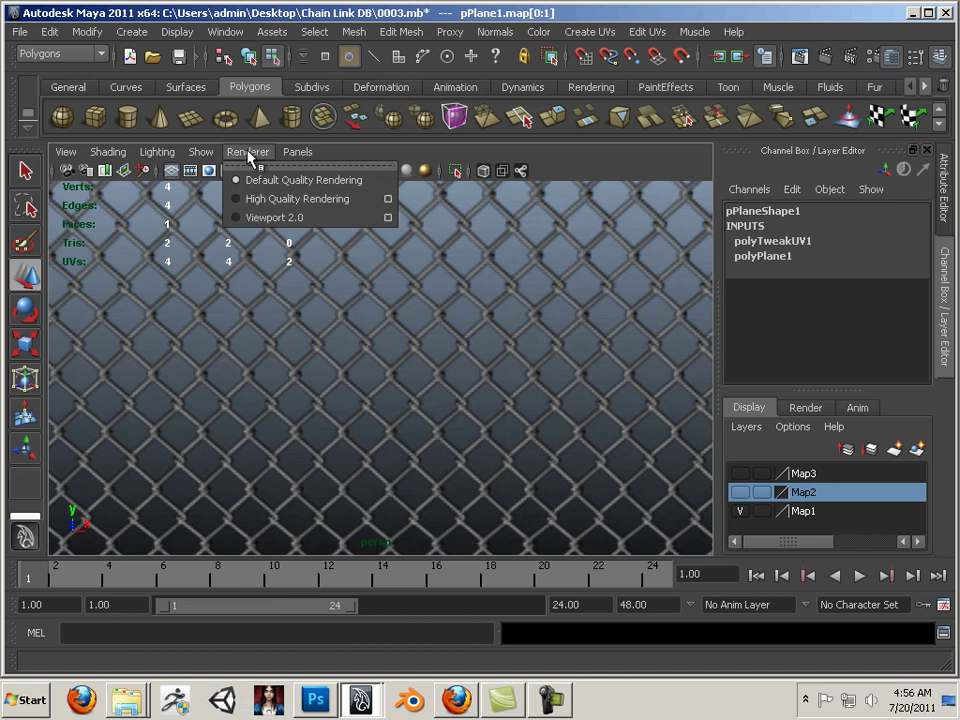
click(288, 198)
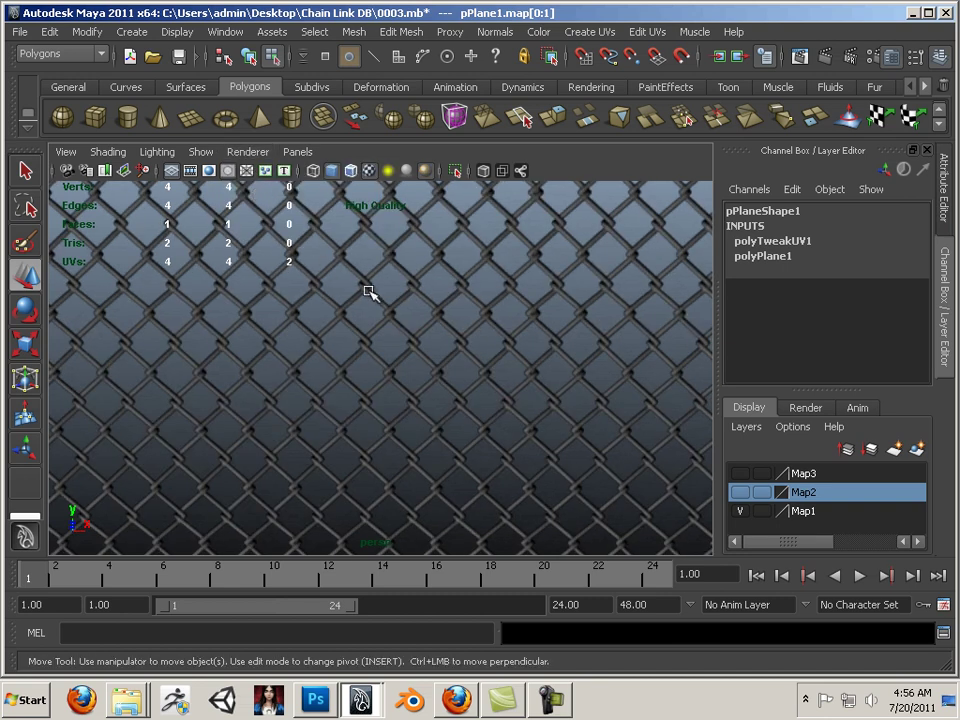
Step: Examine the chain-link texture close up along the fence's top and bottom rails
alt+middle_drag(364, 308, 328, 465)
alt+middle_drag(358, 334, 313, 514)
scroll(348, 352, down, 4)
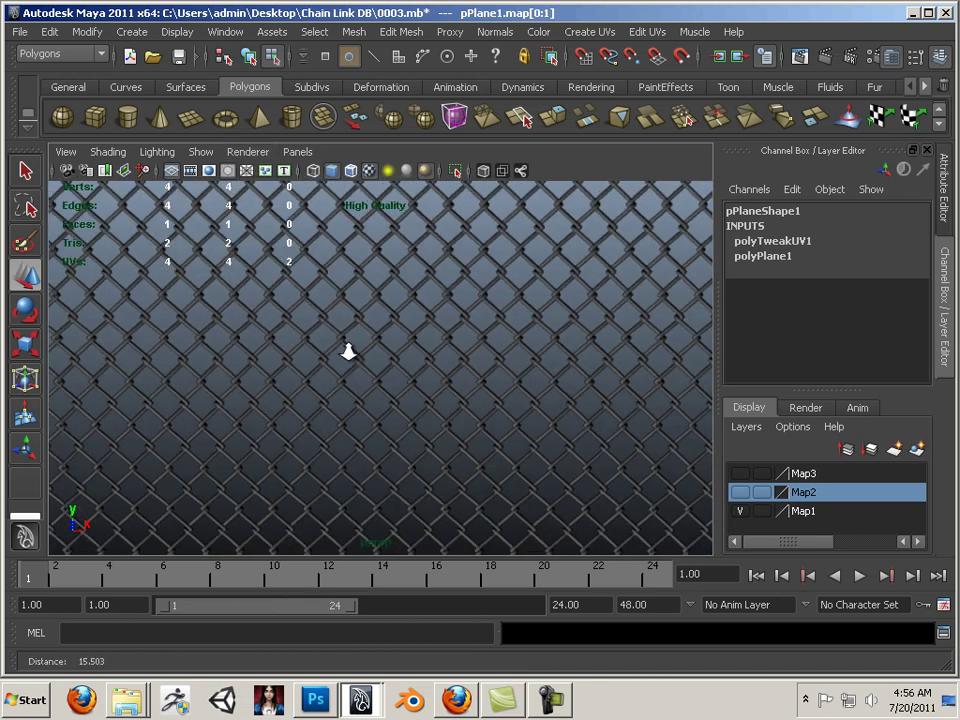
alt+right_drag(348, 352, 227, 343)
alt+drag(227, 343, 352, 398)
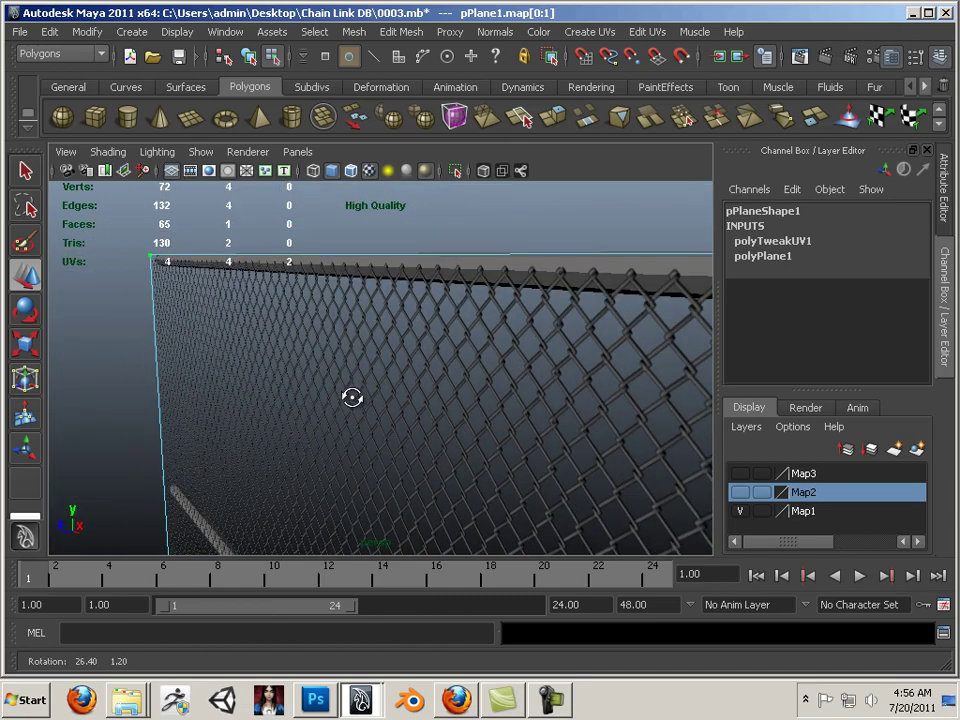
alt+right_drag(352, 398, 362, 390)
alt+middle_drag(362, 390, 444, 150)
alt+middle_drag(420, 360, 370, 231)
alt+right_drag(492, 457, 649, 496)
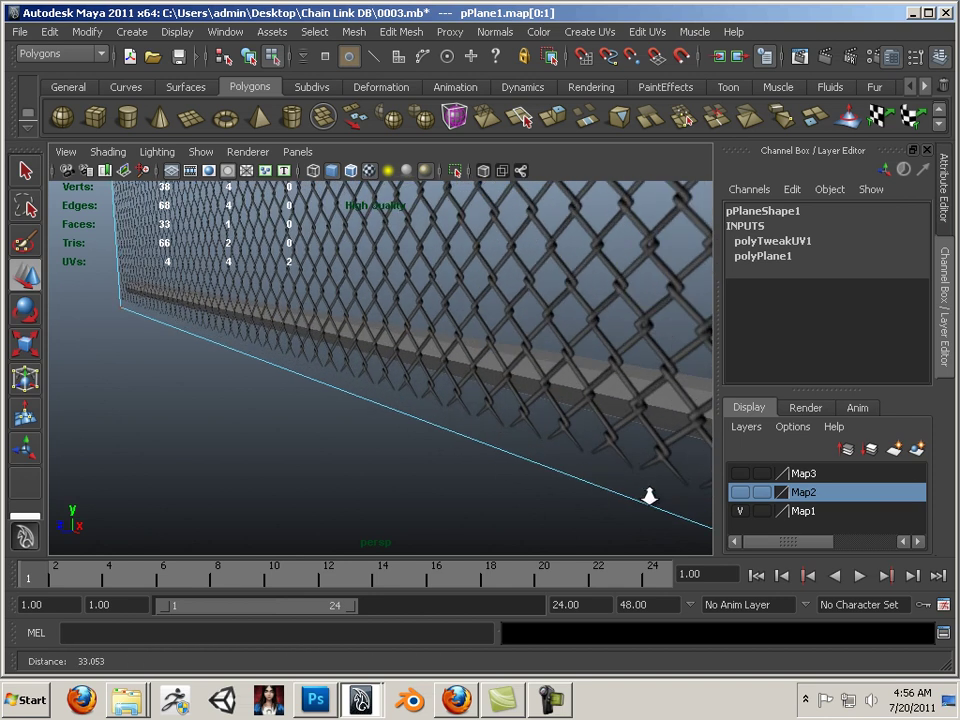
Step: Return the plane to object mode and flip it by setting its X rotation to 90
key(f)
click(40, 314)
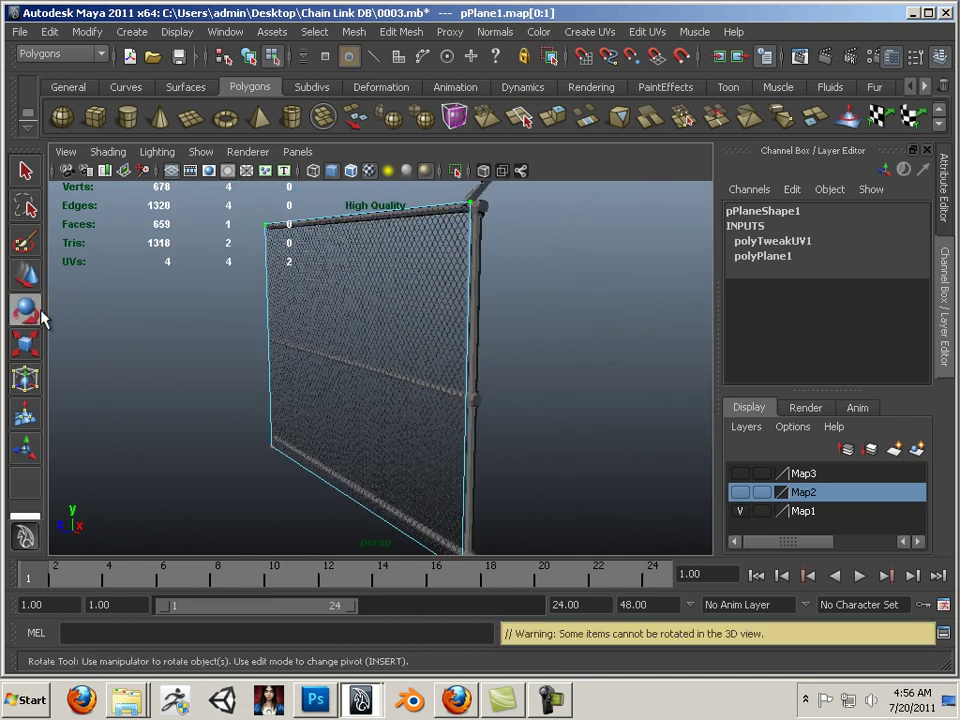
key(F8)
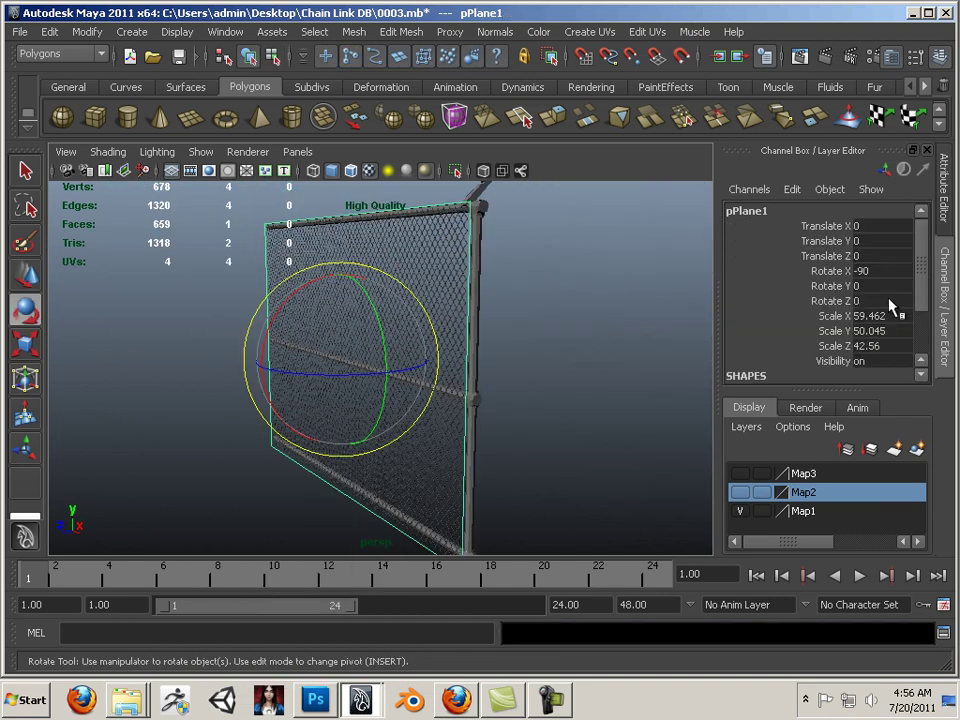
click(884, 271)
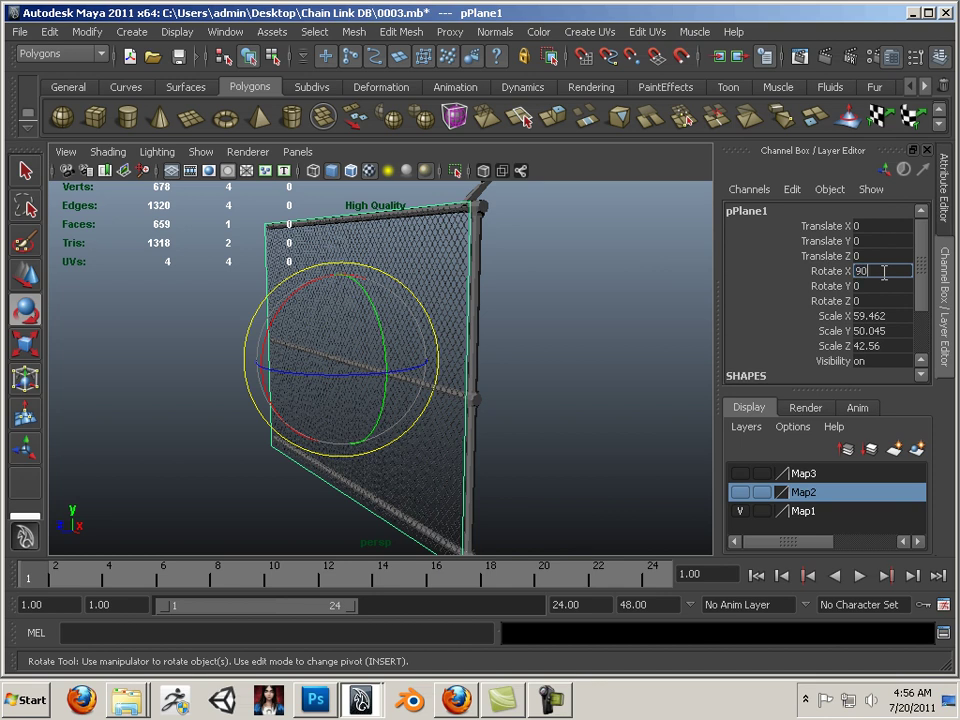
text(90)
key(Return)
Step: Move the plane up about 1.25 units so the wire tips extend above the top rail, and deselect it
alt+drag(512, 414, 573, 401)
alt+right_drag(573, 401, 650, 422)
alt+middle_drag(636, 415, 574, 514)
alt+right_drag(504, 358, 493, 383)
alt+drag(493, 383, 240, 323)
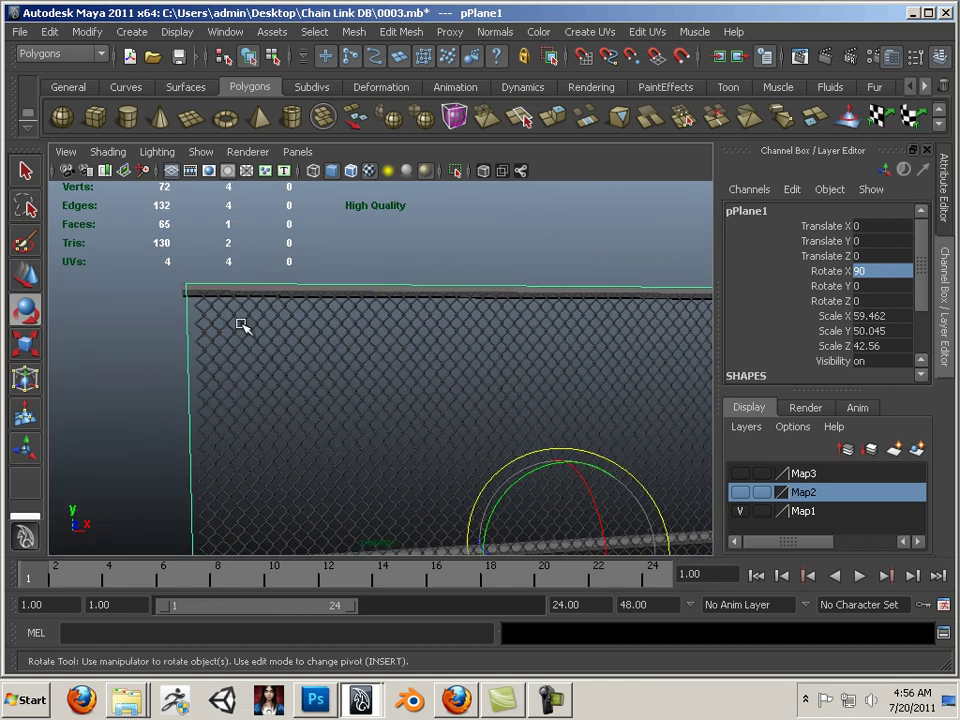
click(22, 277)
drag(562, 473, 395, 428)
click(130, 385)
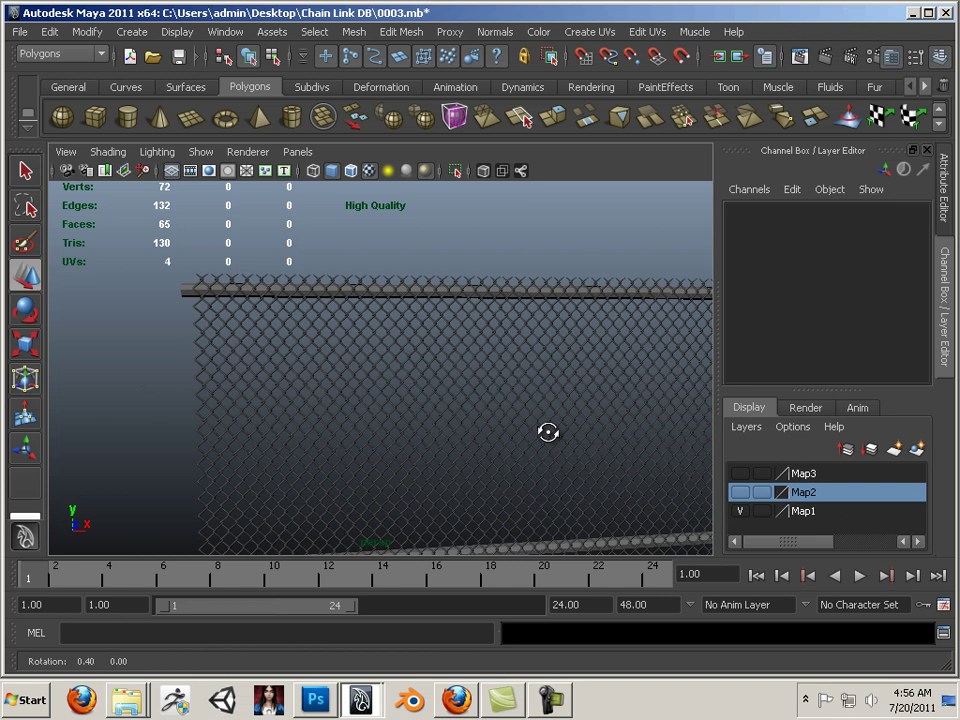
Step: Select the whole fence section and examine its polygon count and appearance from several angles
alt+drag(549, 431, 385, 437)
alt+middle_drag(386, 437, 437, 424)
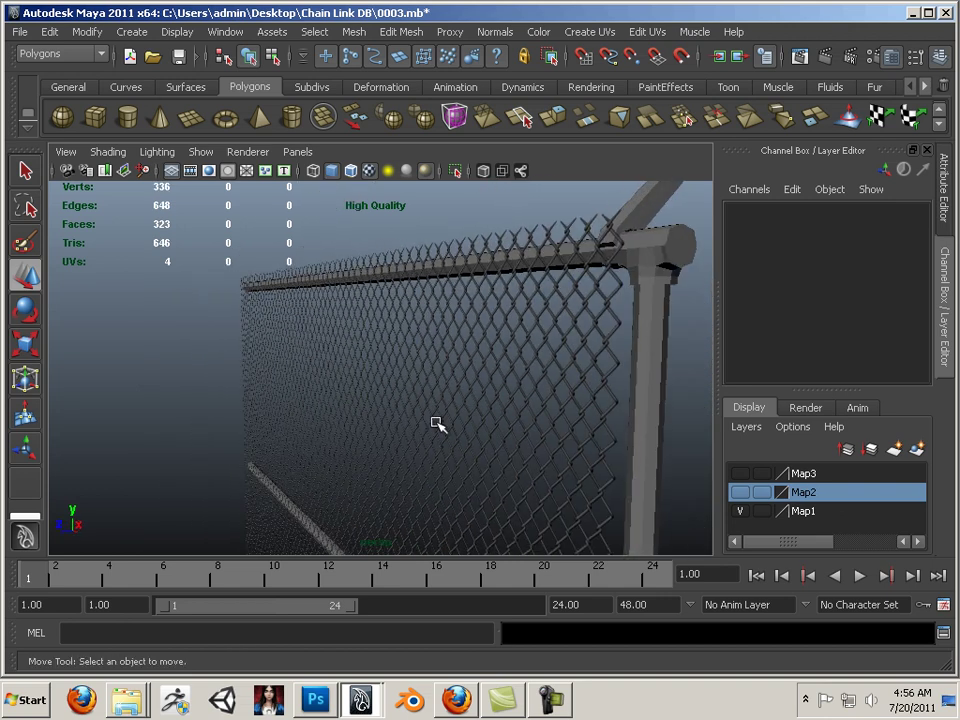
alt+right_drag(437, 424, 297, 362)
alt+middle_drag(354, 385, 367, 352)
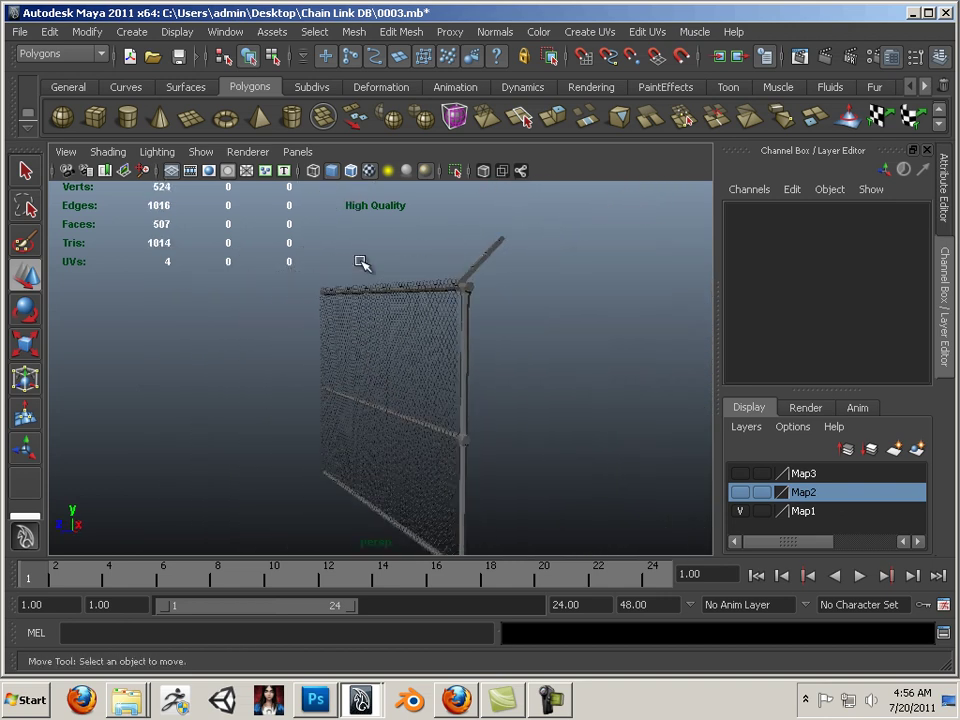
drag(360, 262, 559, 591)
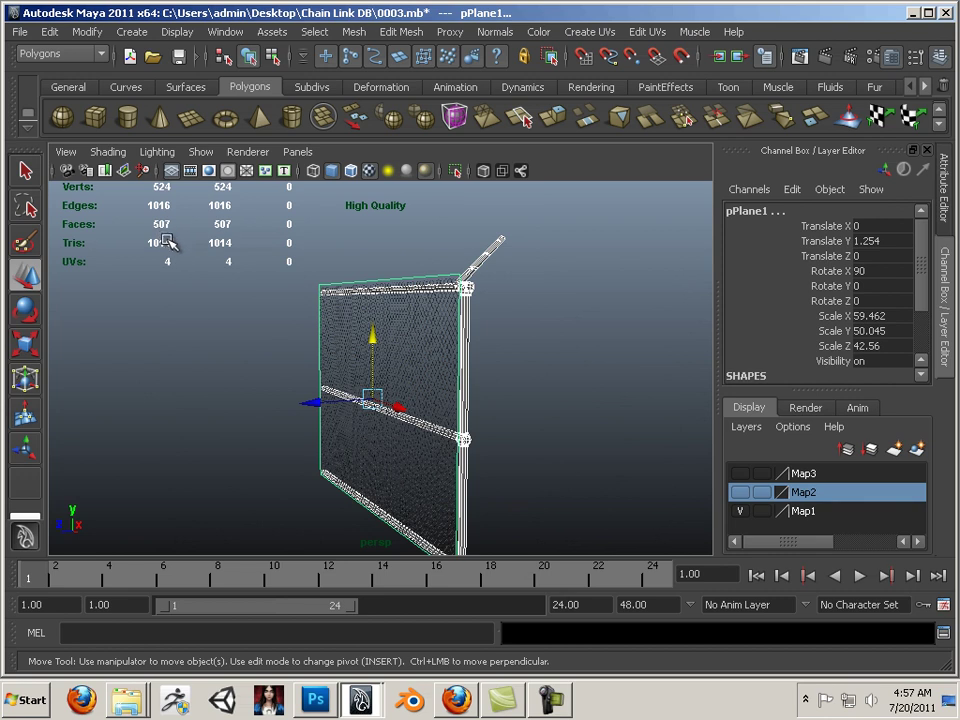
alt+drag(178, 294, 330, 268)
alt+drag(338, 441, 443, 425)
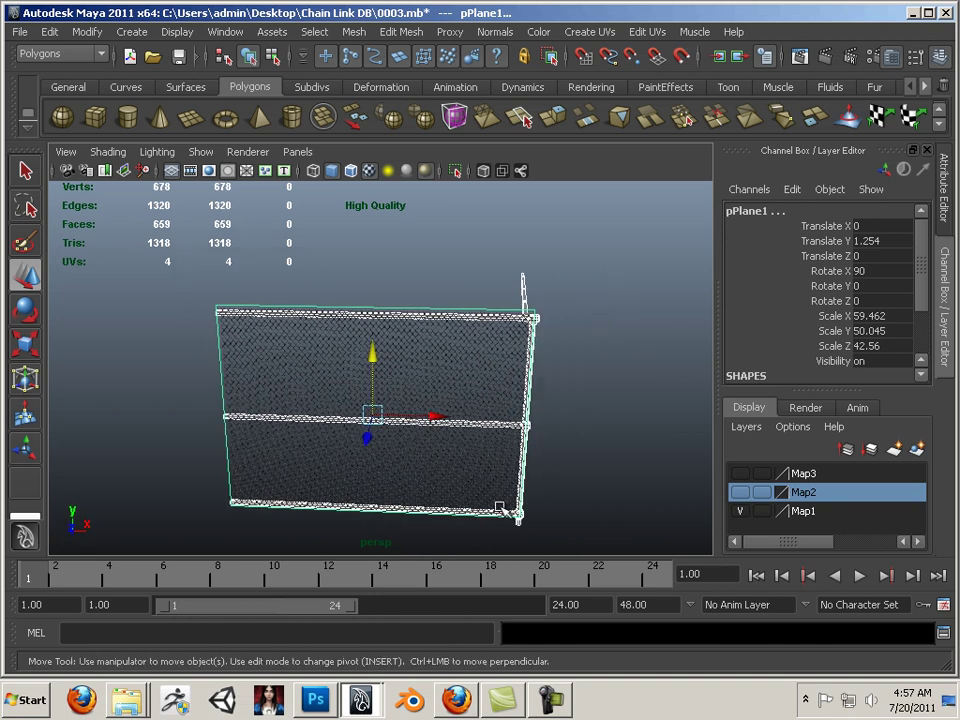
alt+drag(557, 504, 487, 508)
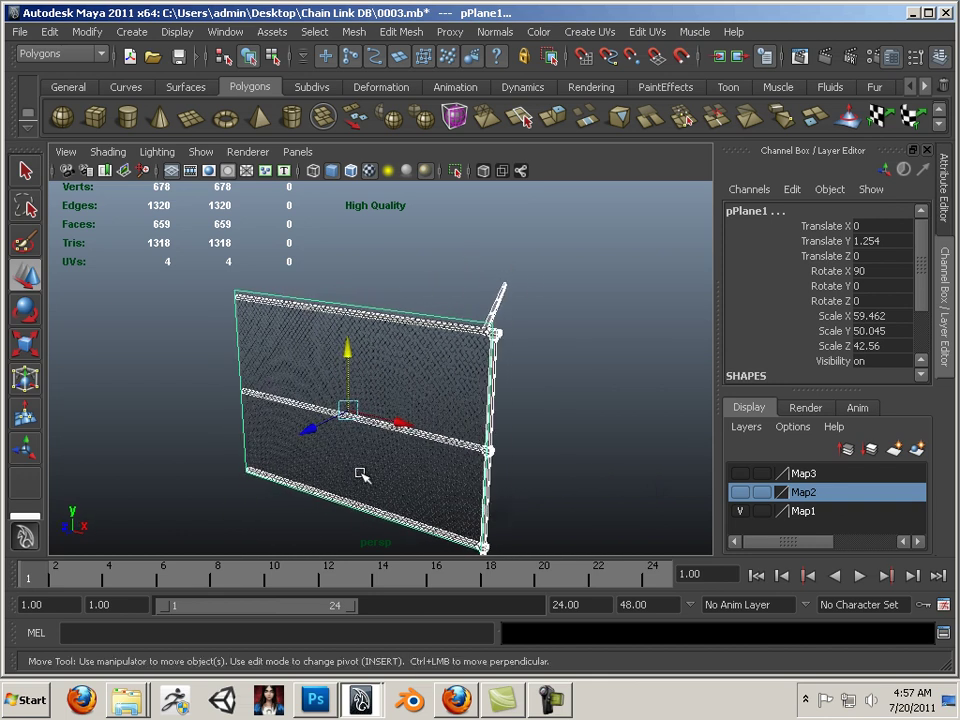
alt+drag(253, 456, 418, 446)
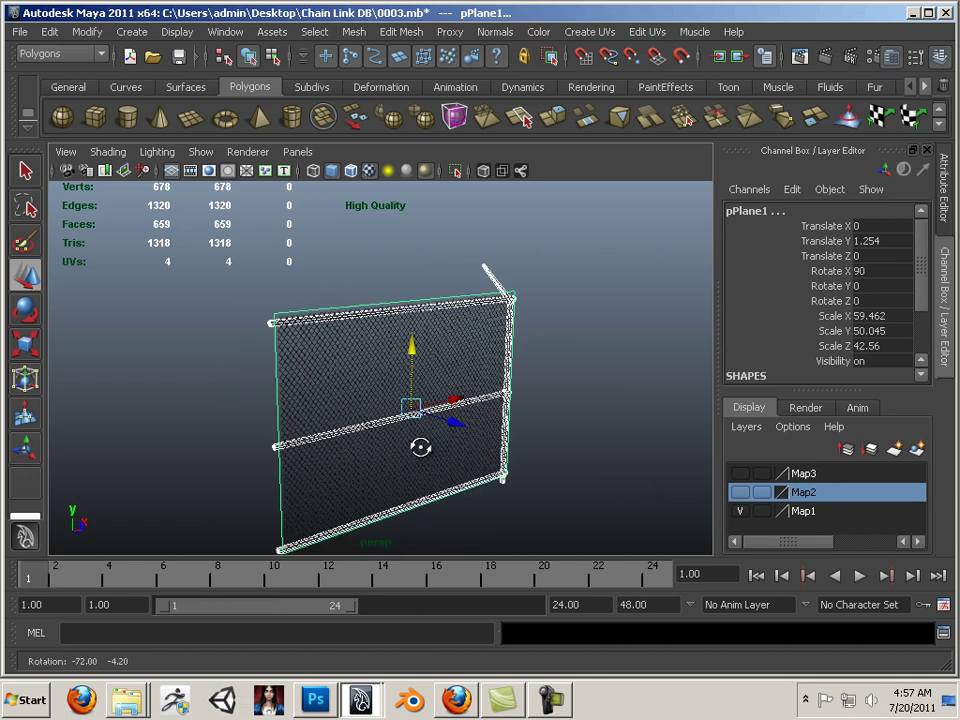